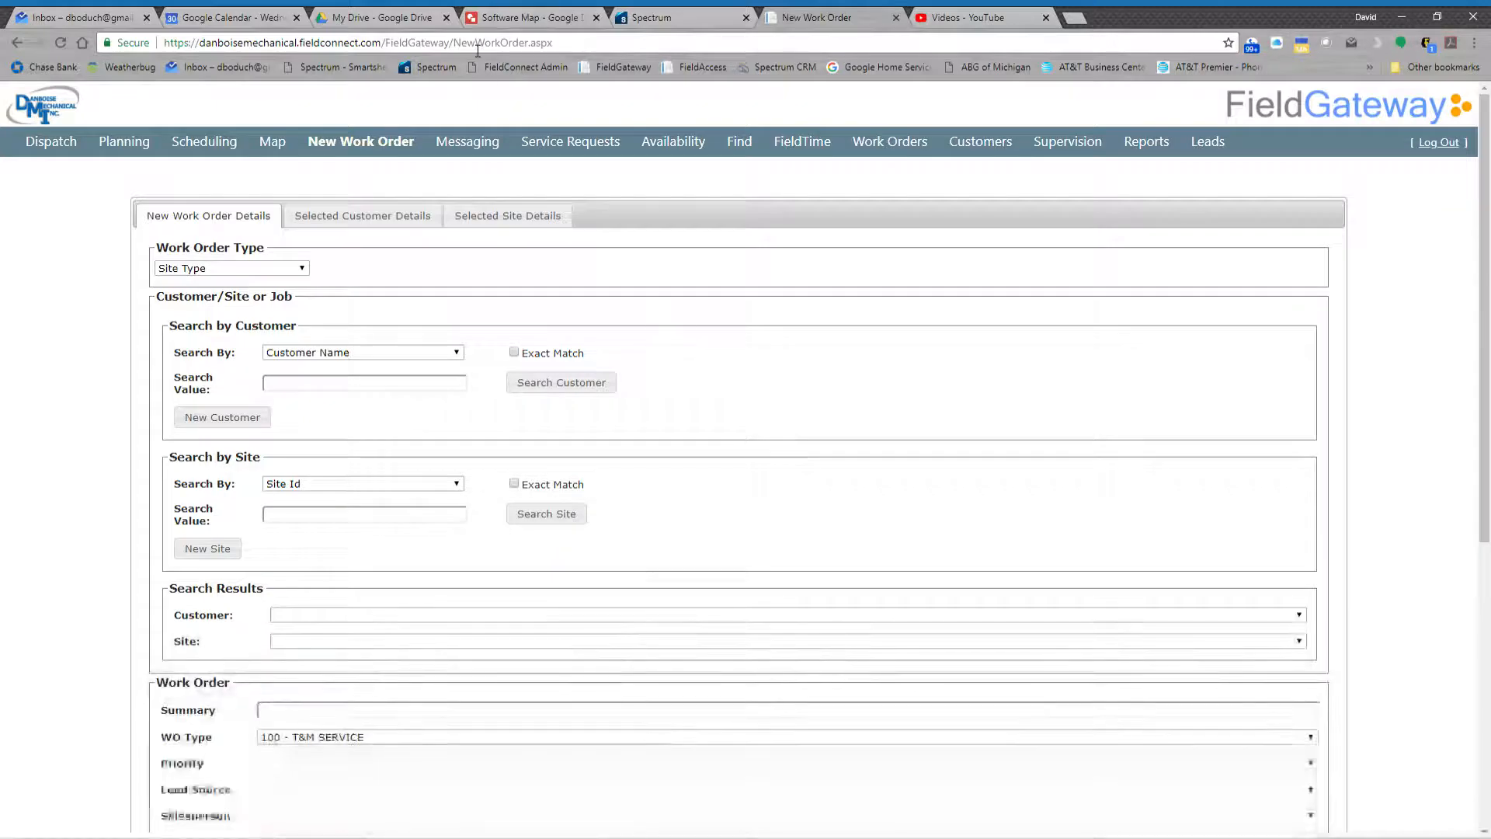
# - View the Danboise Mechanical software map, and return to FieldGateway to open a fresh New Work Order form
pyautogui.click(506, 19)
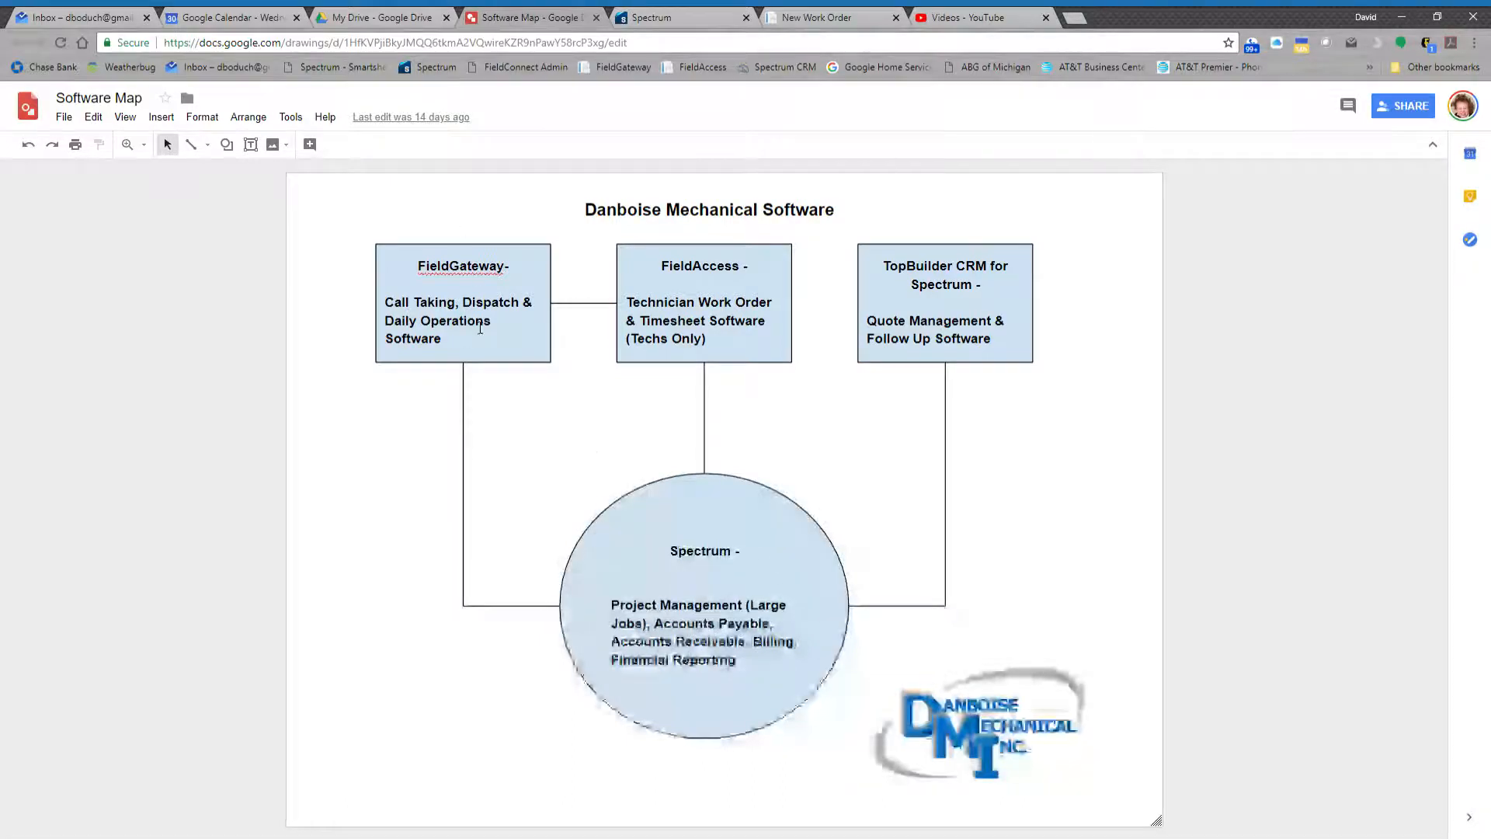
pyautogui.click(828, 17)
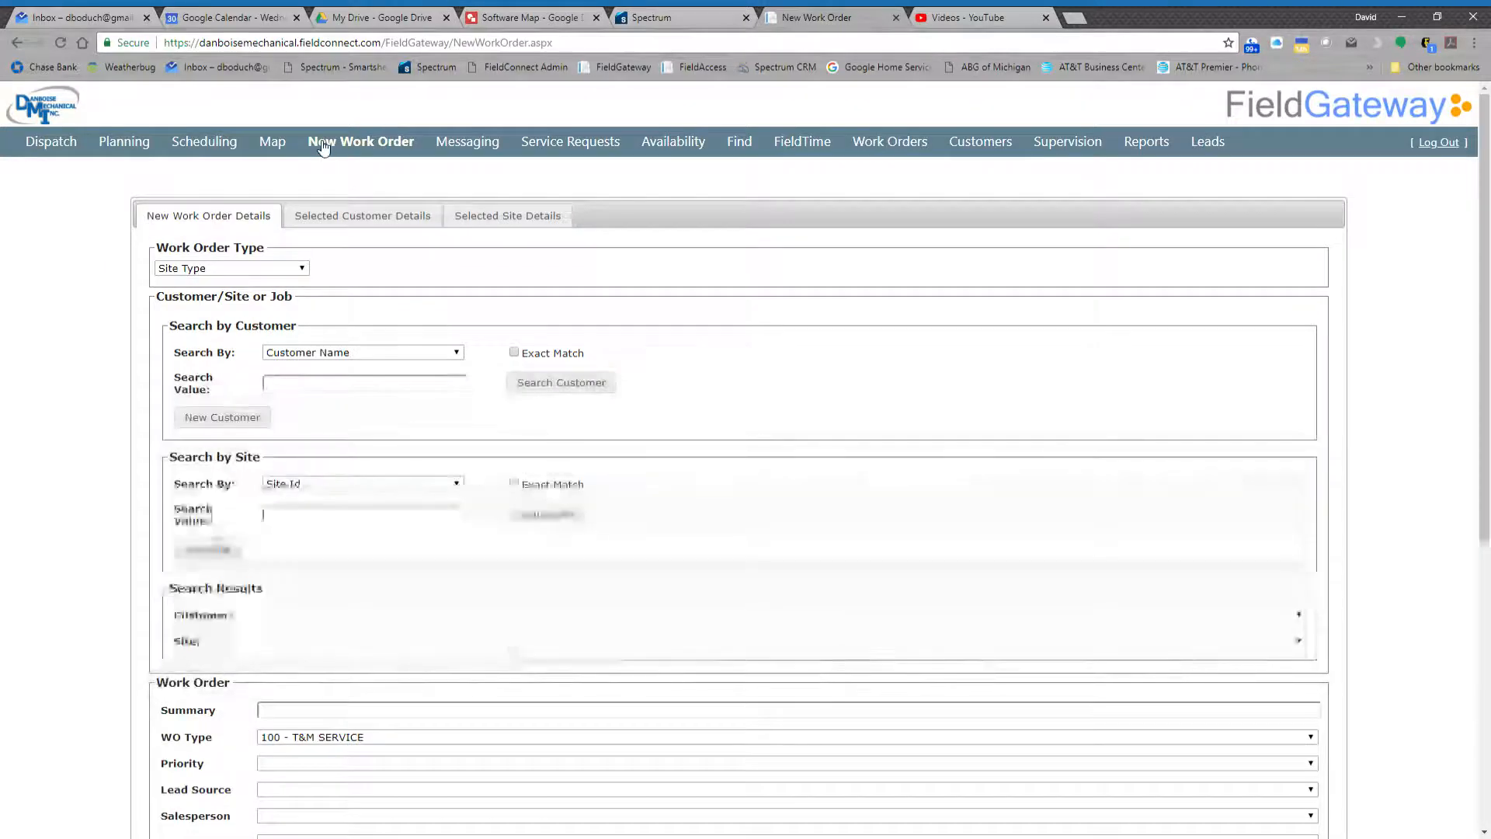
pyautogui.click(346, 148)
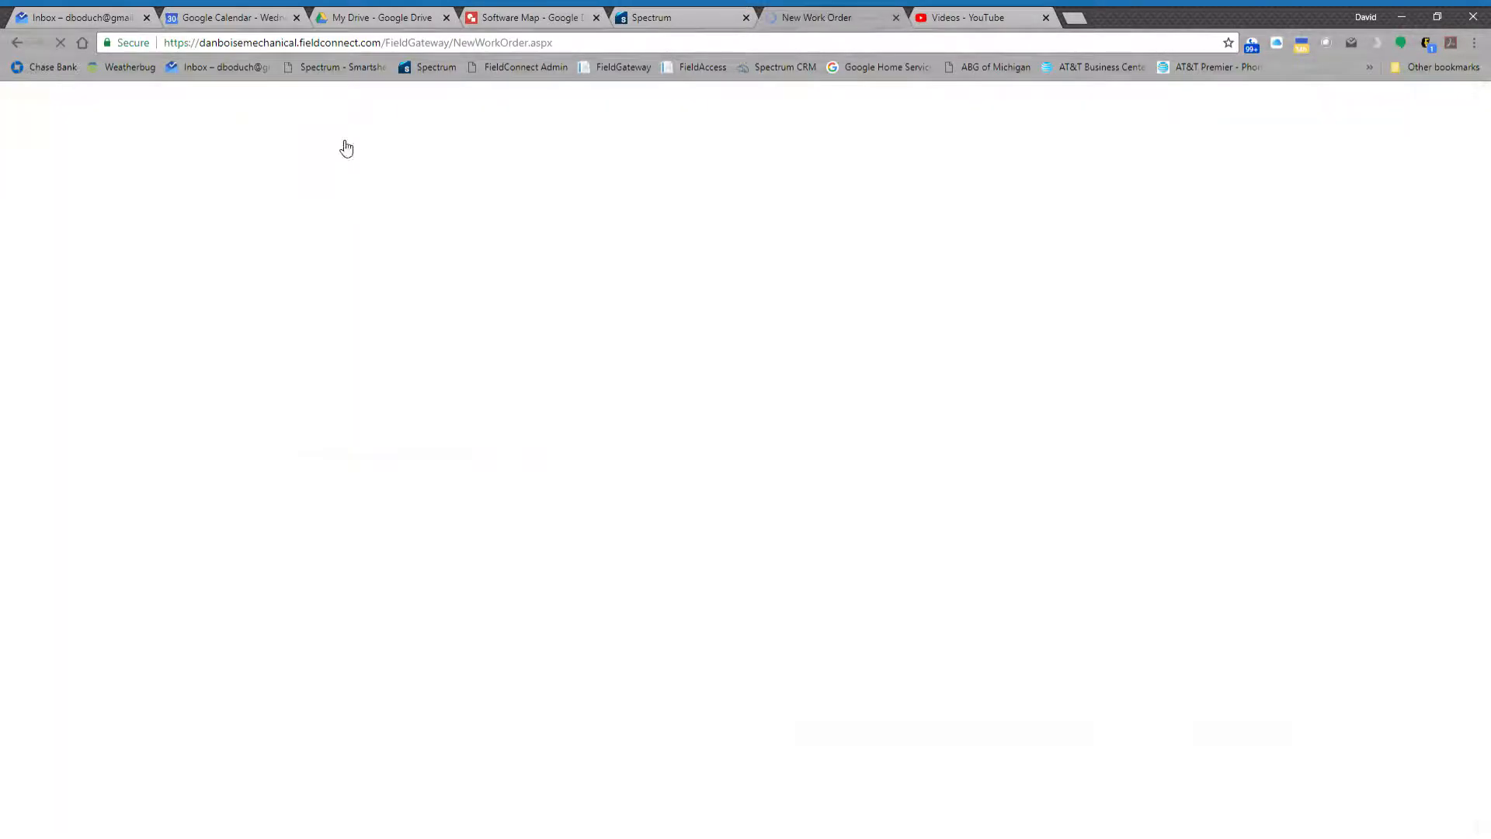
# - Run a customer search by Customer Name with the search value left blank
pyautogui.scroll(-1, 752, 557)
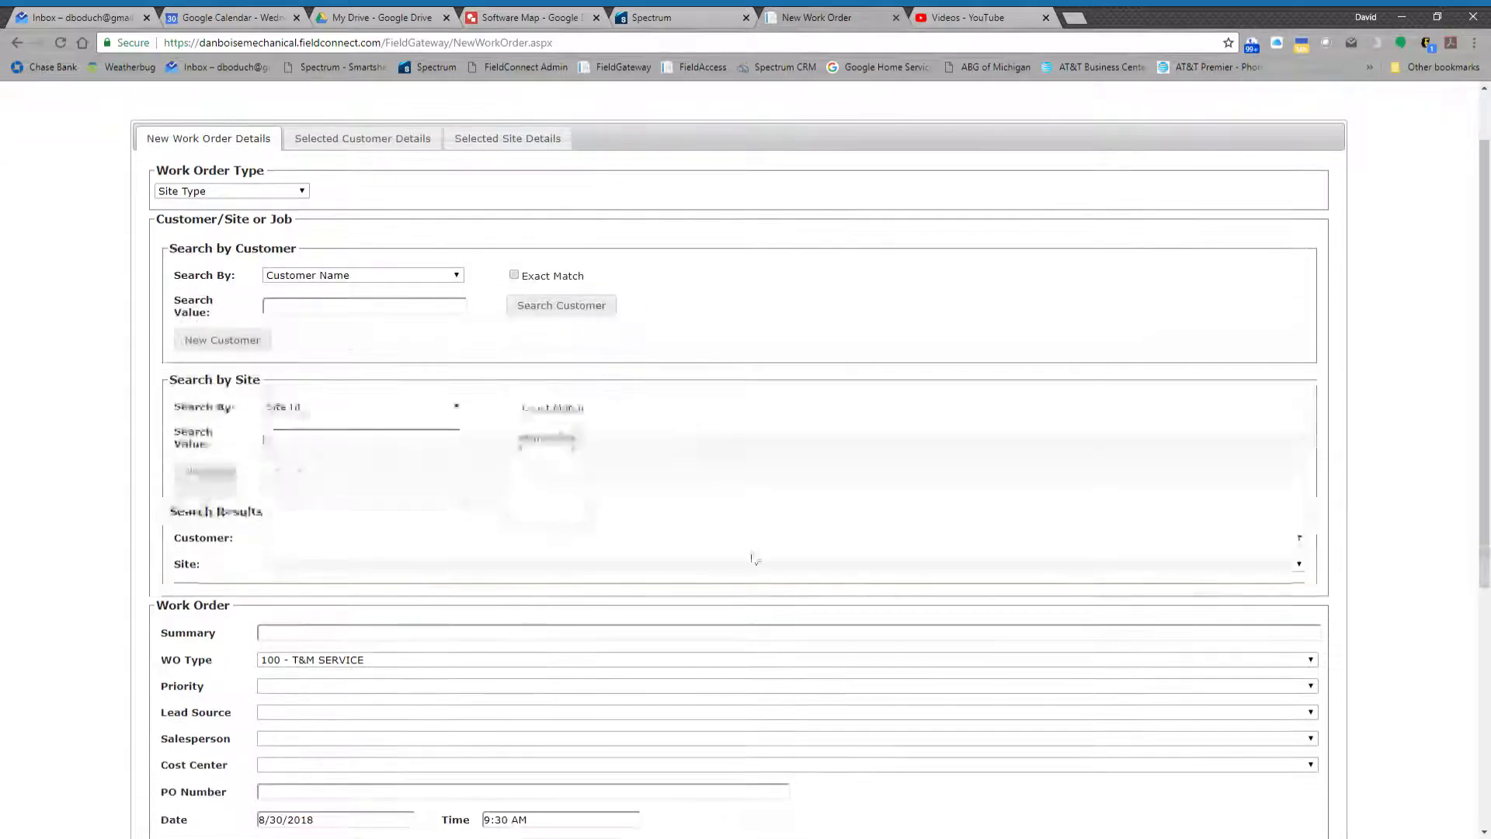
pyautogui.click(599, 309)
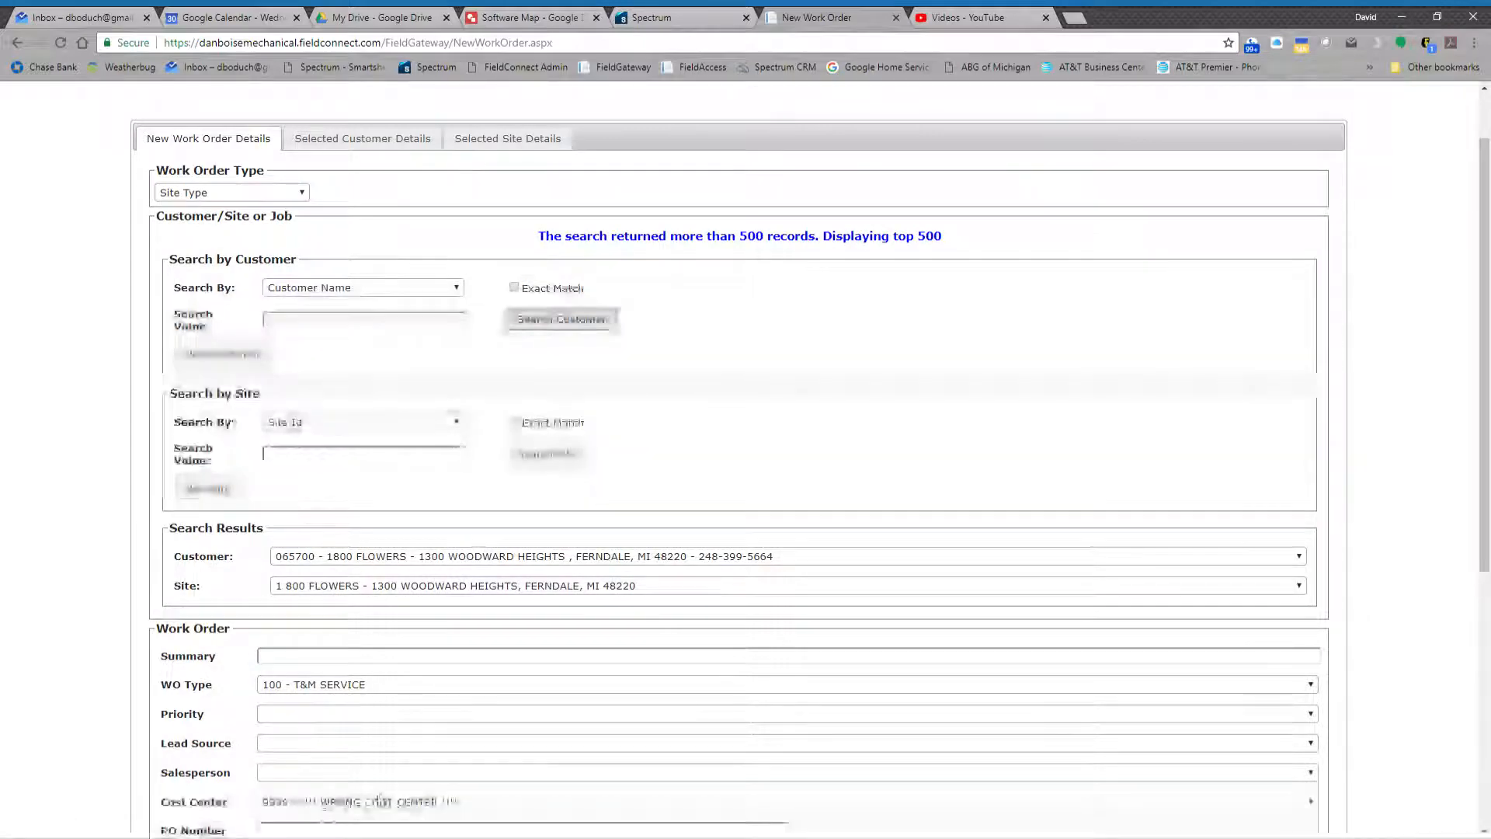
pyautogui.scroll(1, 595, 730)
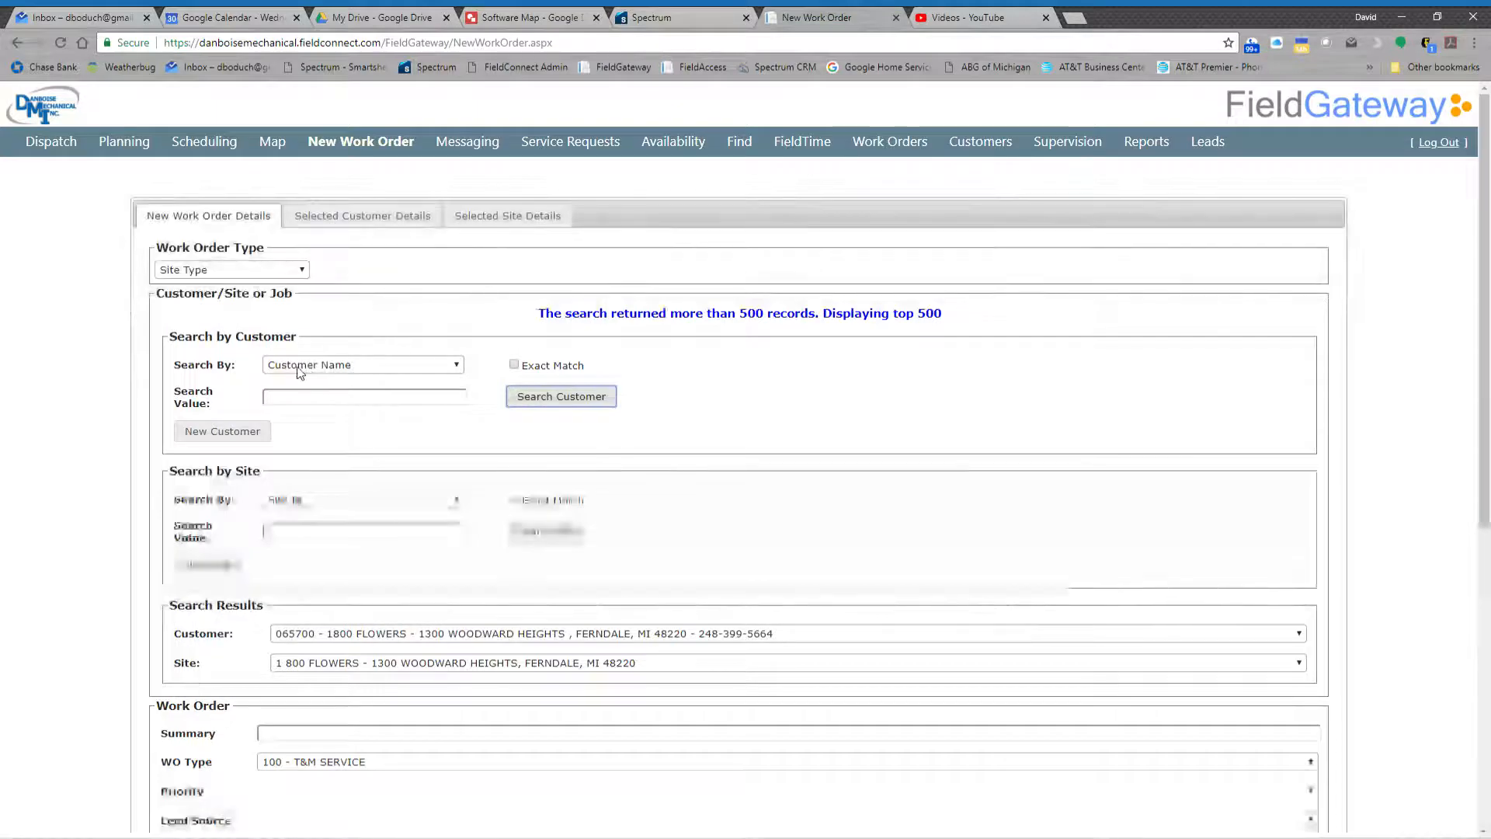
# - Search the existing customers by Customer Name for "Studio"
pyautogui.click(358, 406)
pyautogui.write('St')
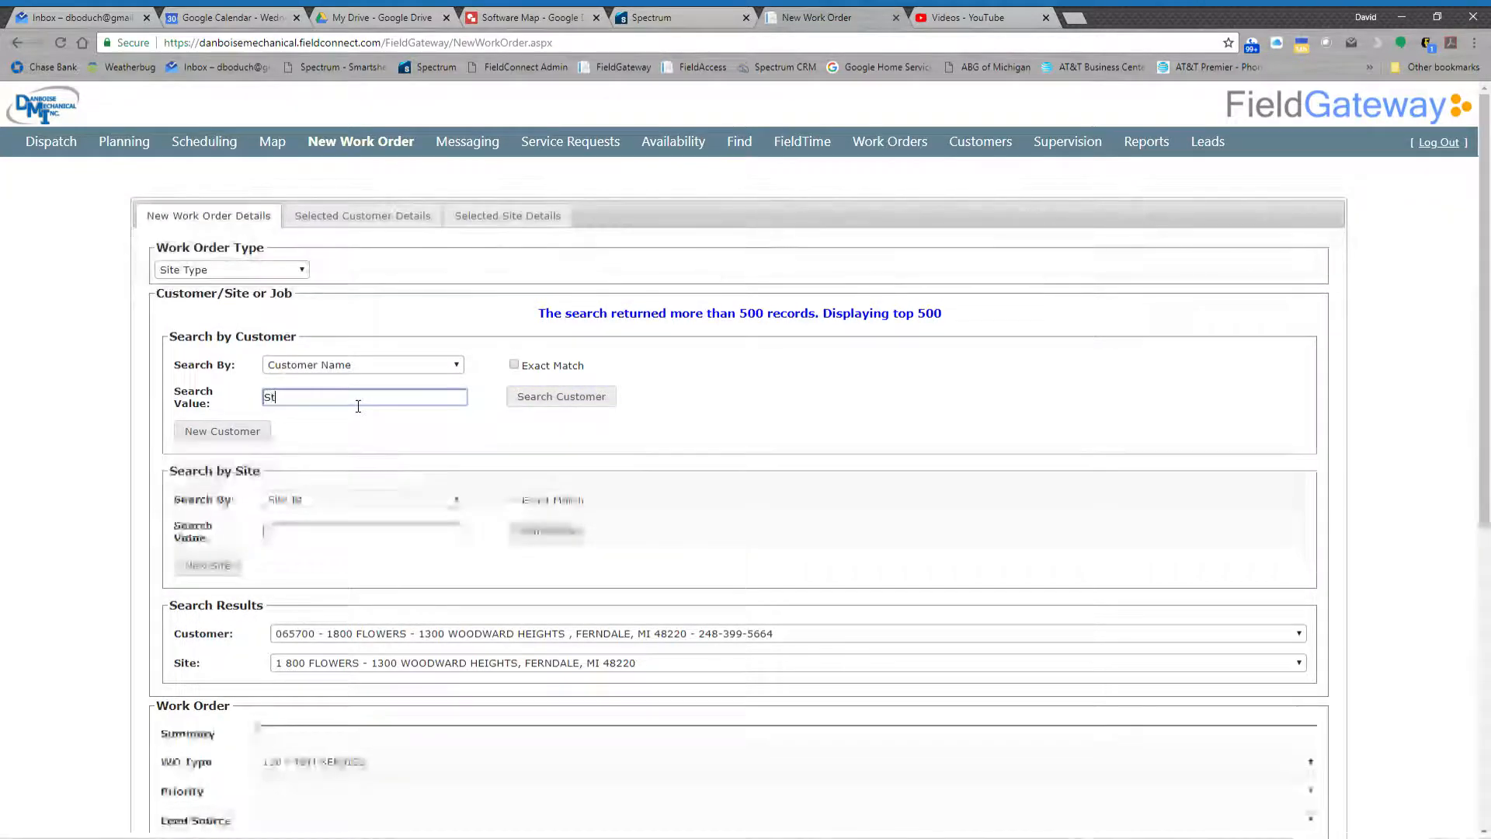
pyautogui.write('udio')
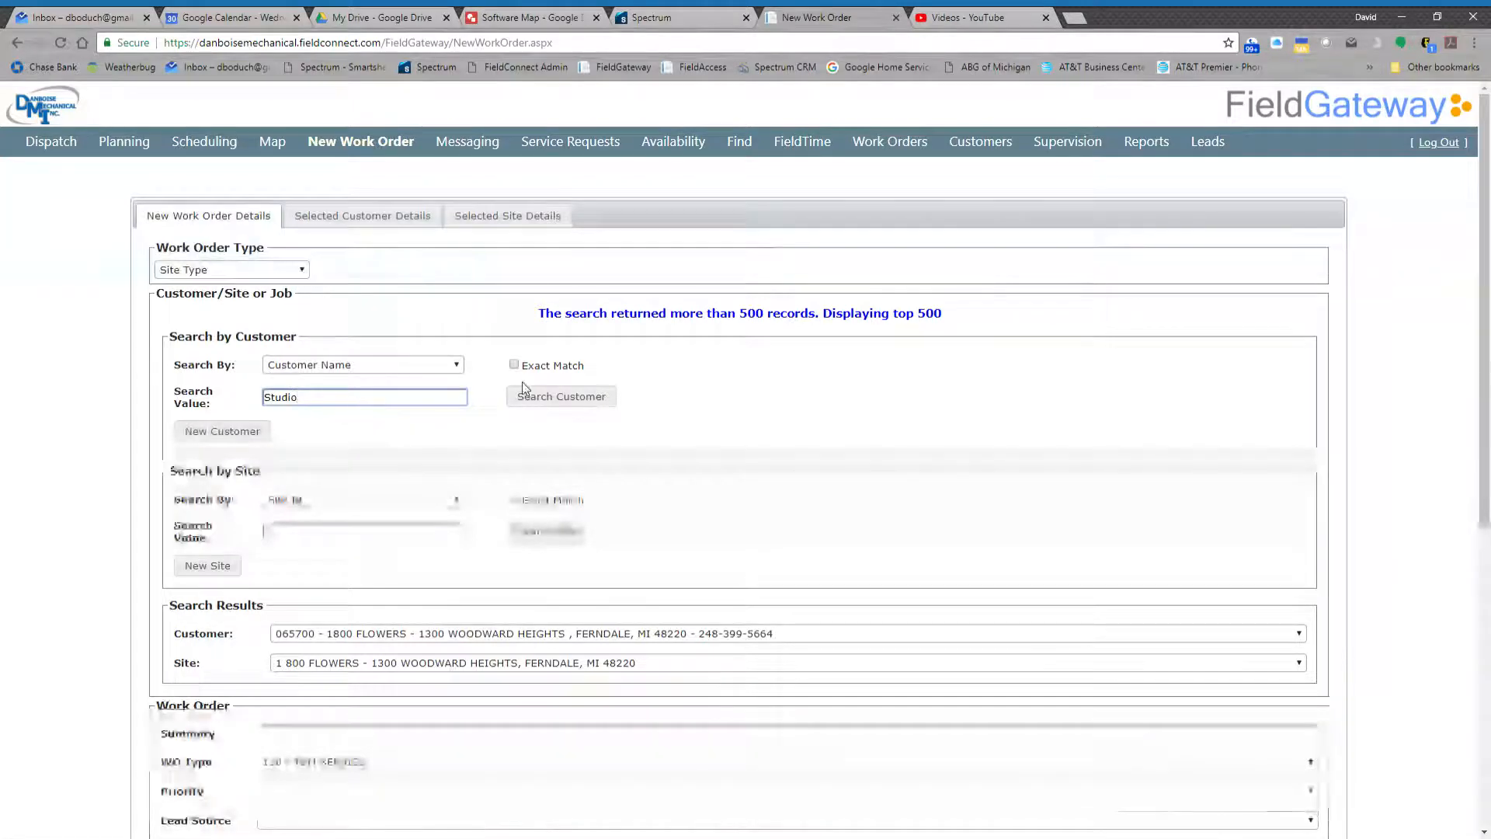
pyautogui.click(573, 402)
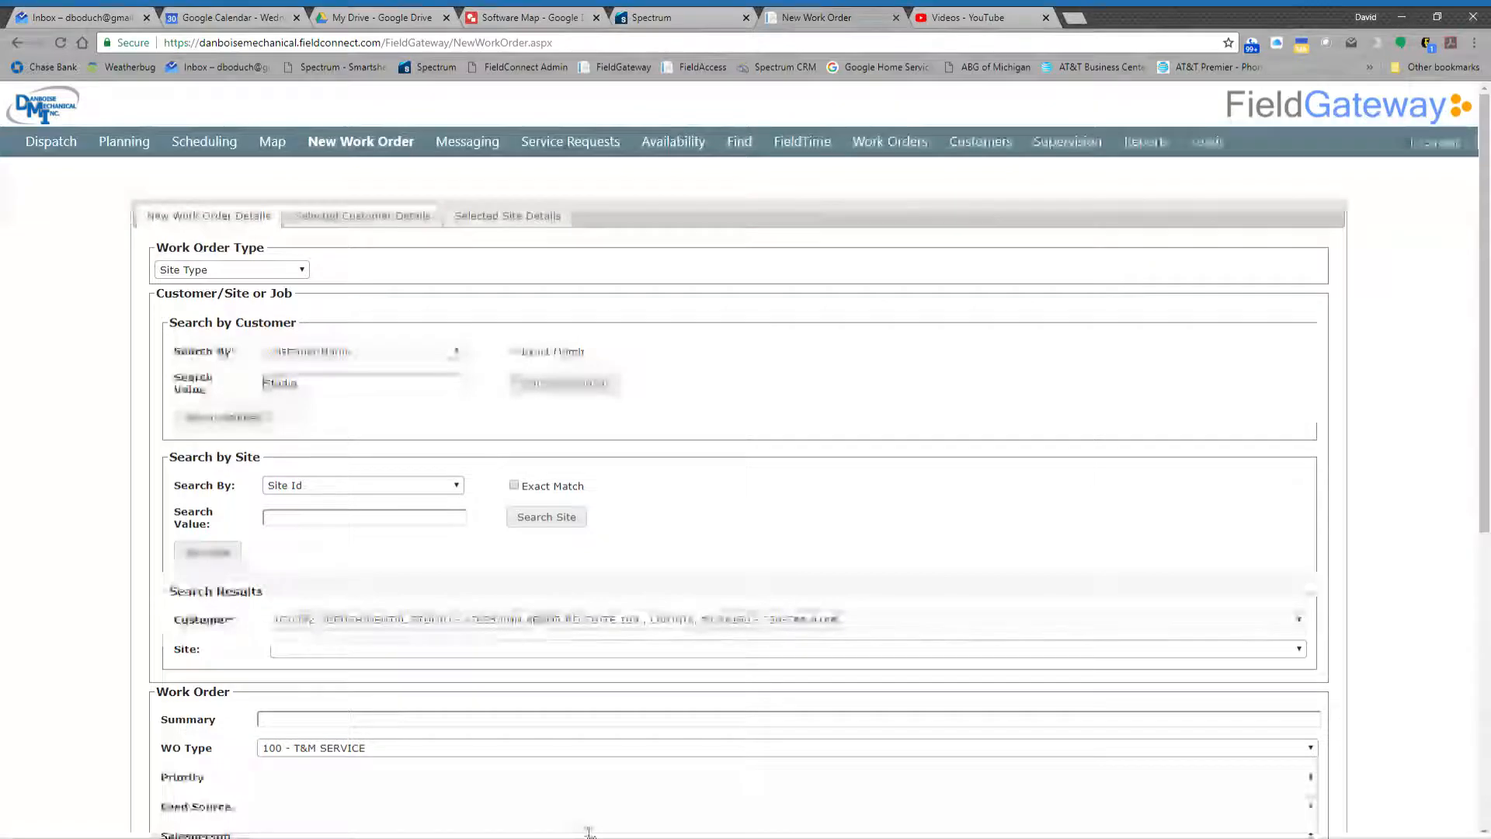
# - Search the sites by Site Street Address using the customer's street number, and check the site results
pyautogui.click(356, 540)
pyautogui.click(365, 523)
pyautogui.write('27')
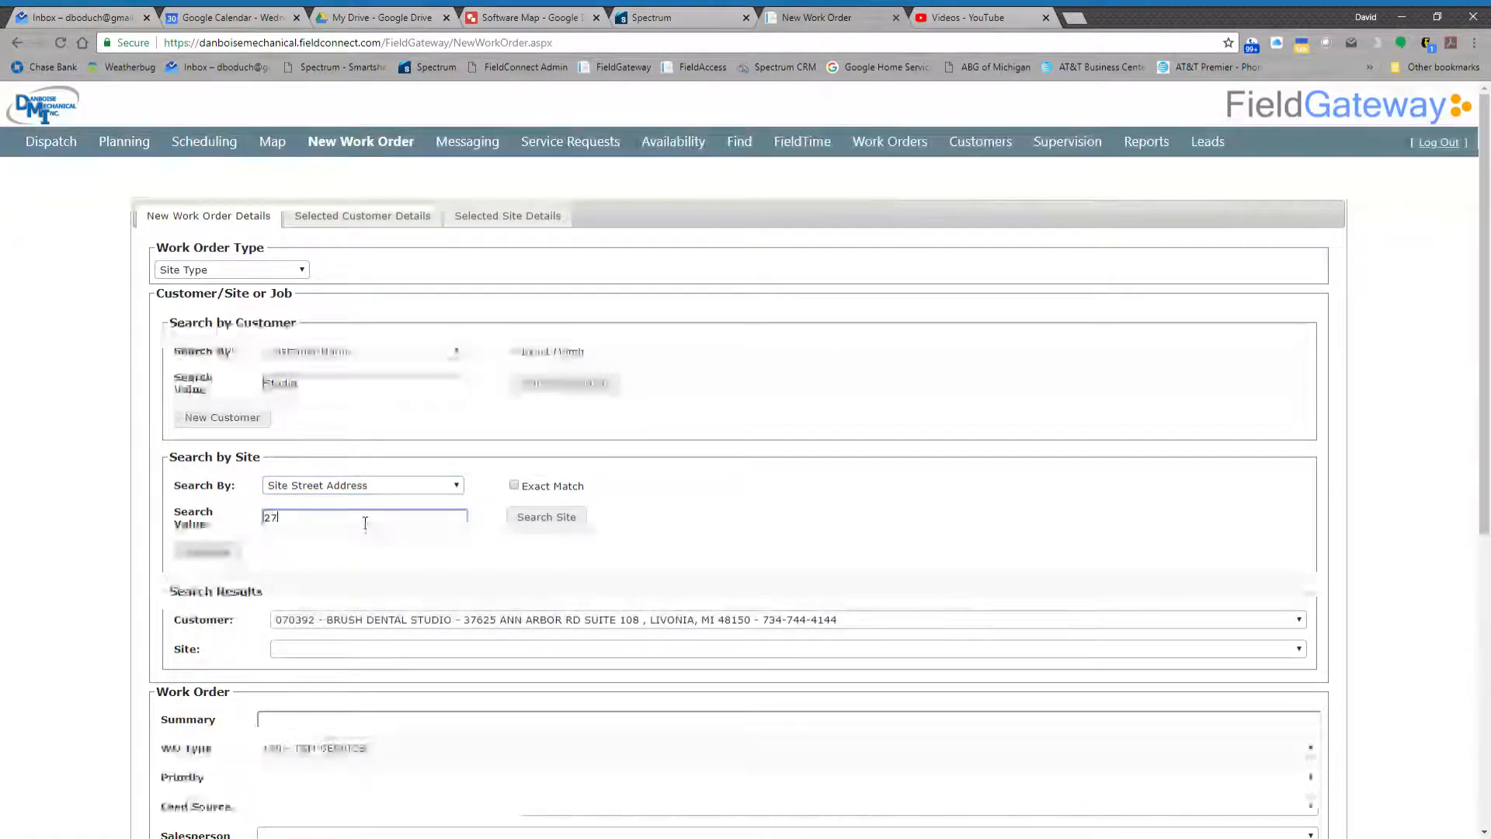
pyautogui.write('695')
pyautogui.click(560, 522)
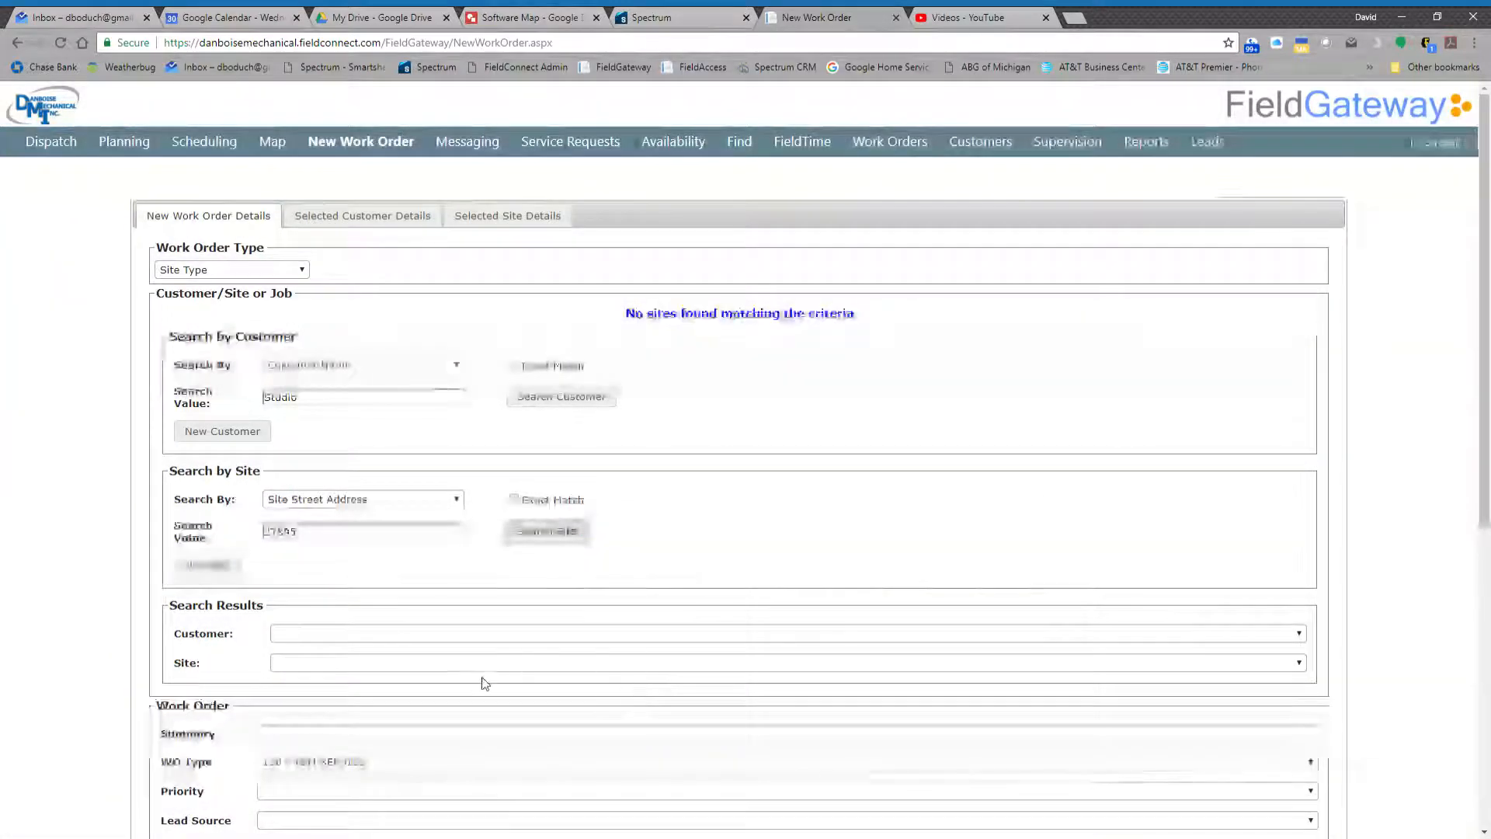
pyautogui.click(403, 665)
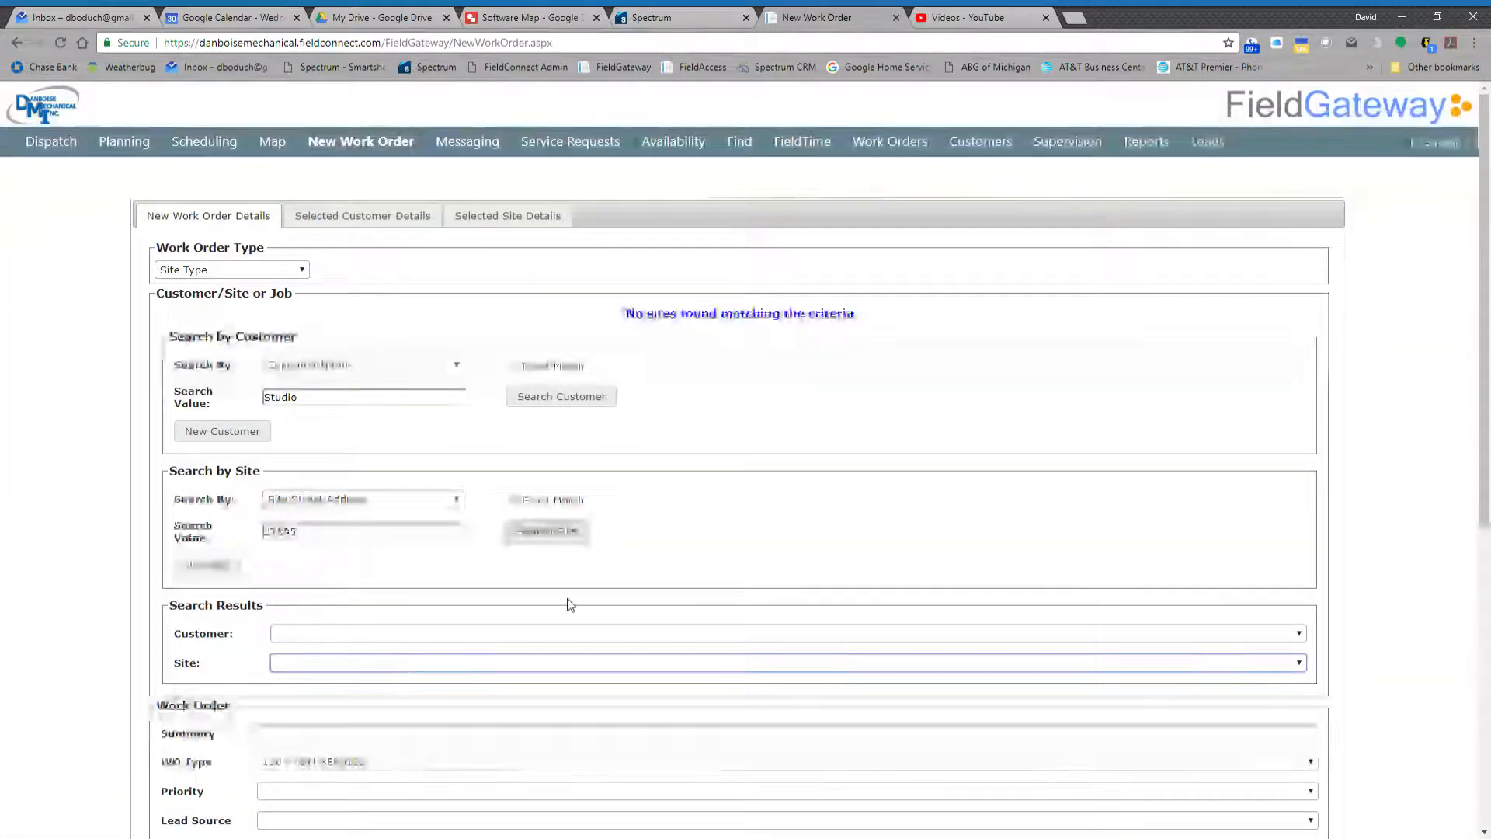
pyautogui.click(357, 574)
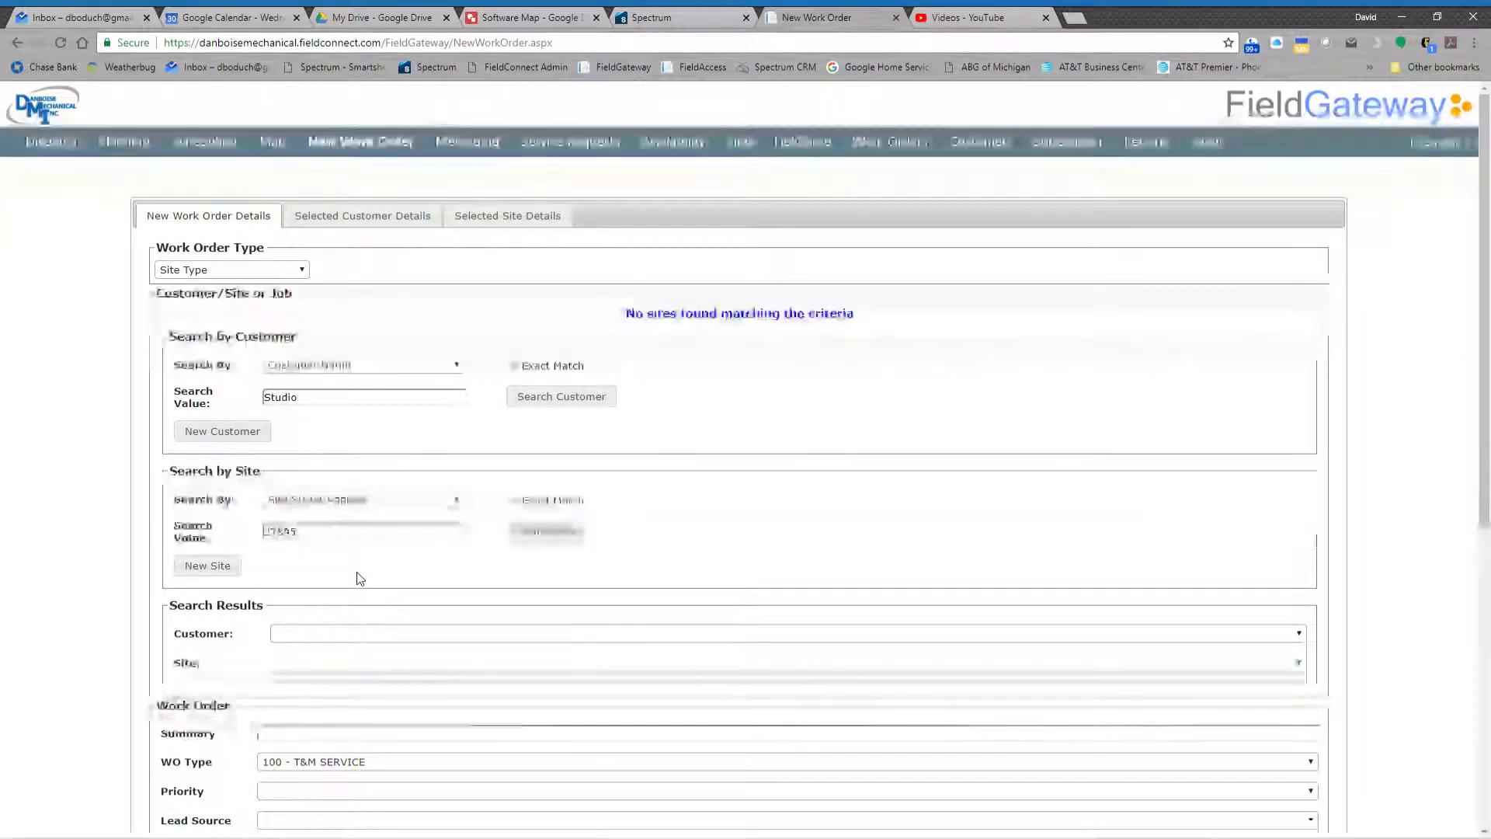
# - Start a new customer record, enter the new customer code and validate it
pyautogui.click(223, 431)
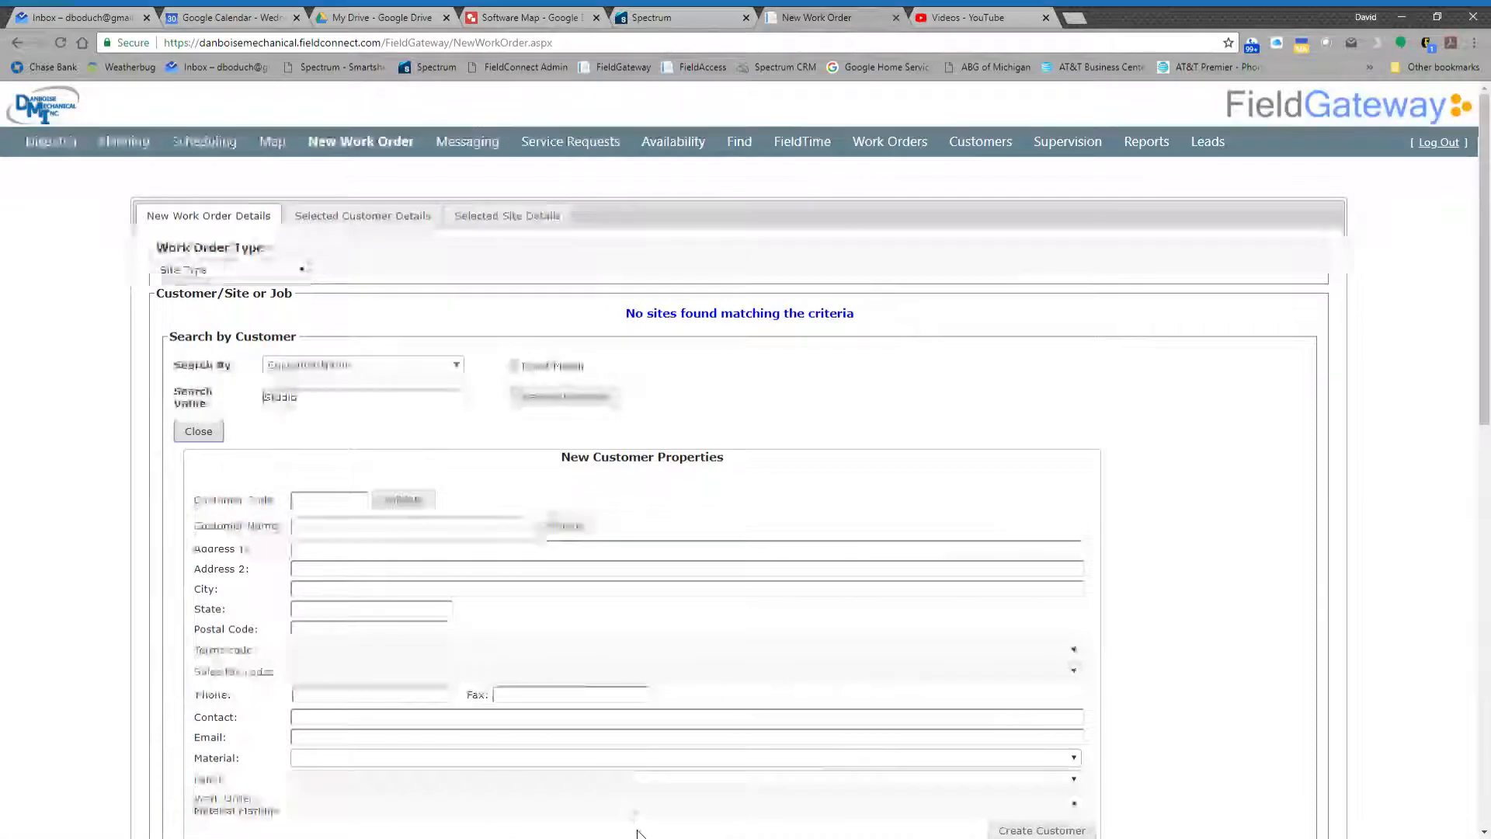
pyautogui.click(337, 509)
pyautogui.write('12551')
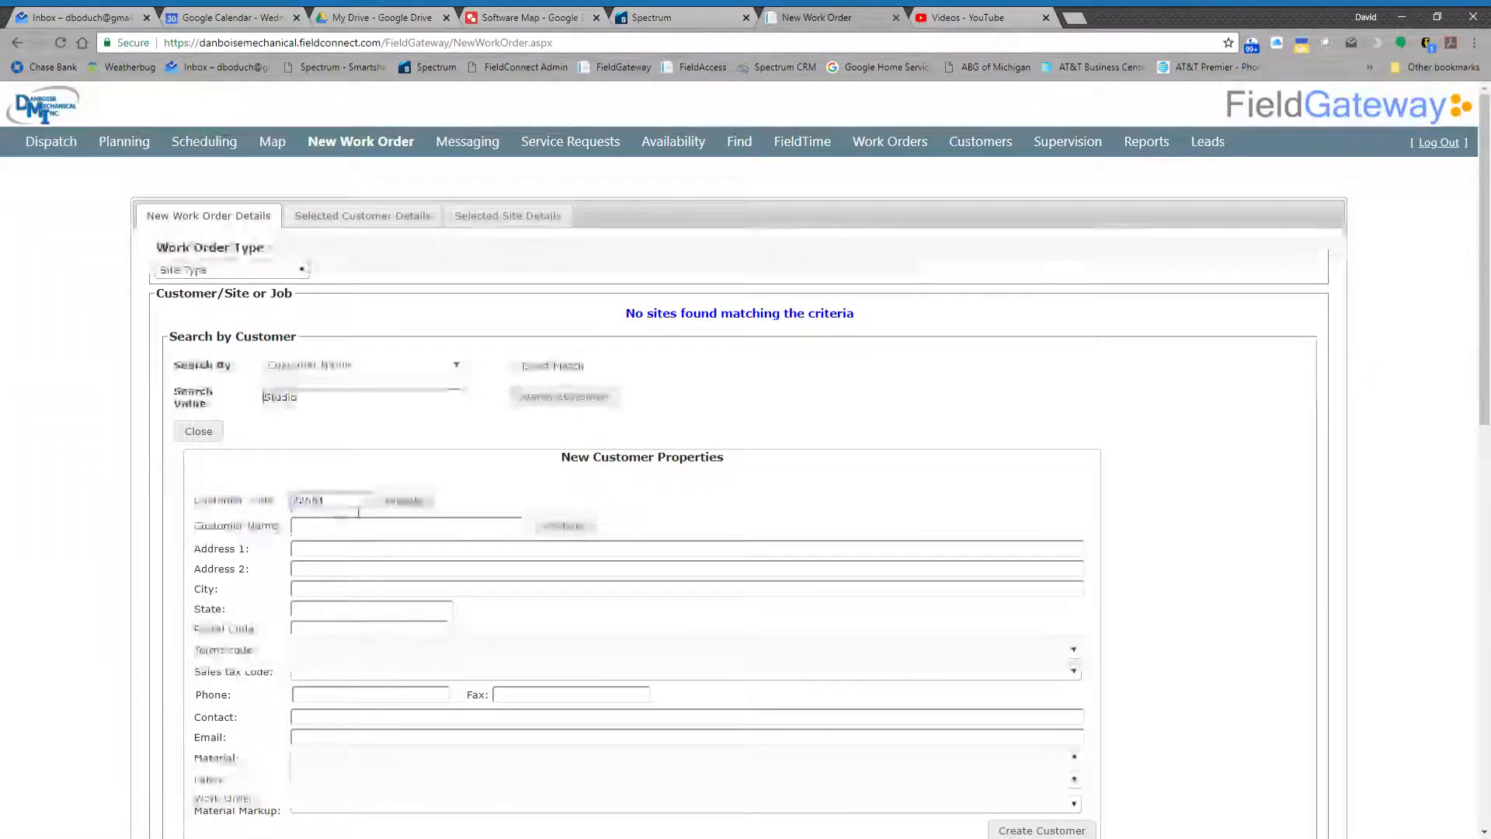
pyautogui.click(404, 501)
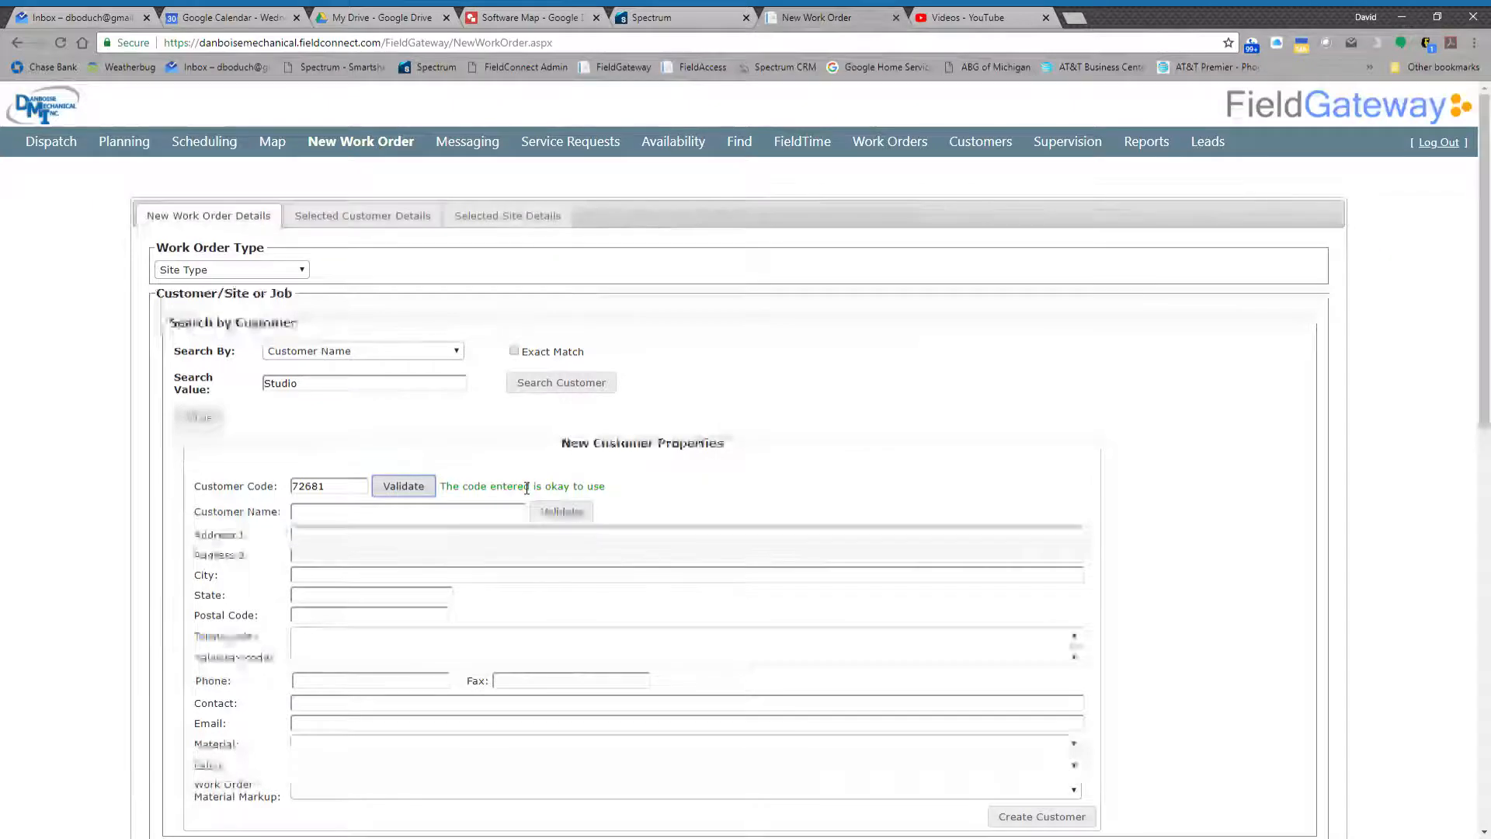
# - Enter THE STUDIO FOR HAIR as the new customer's name and validate it
pyautogui.click(467, 515)
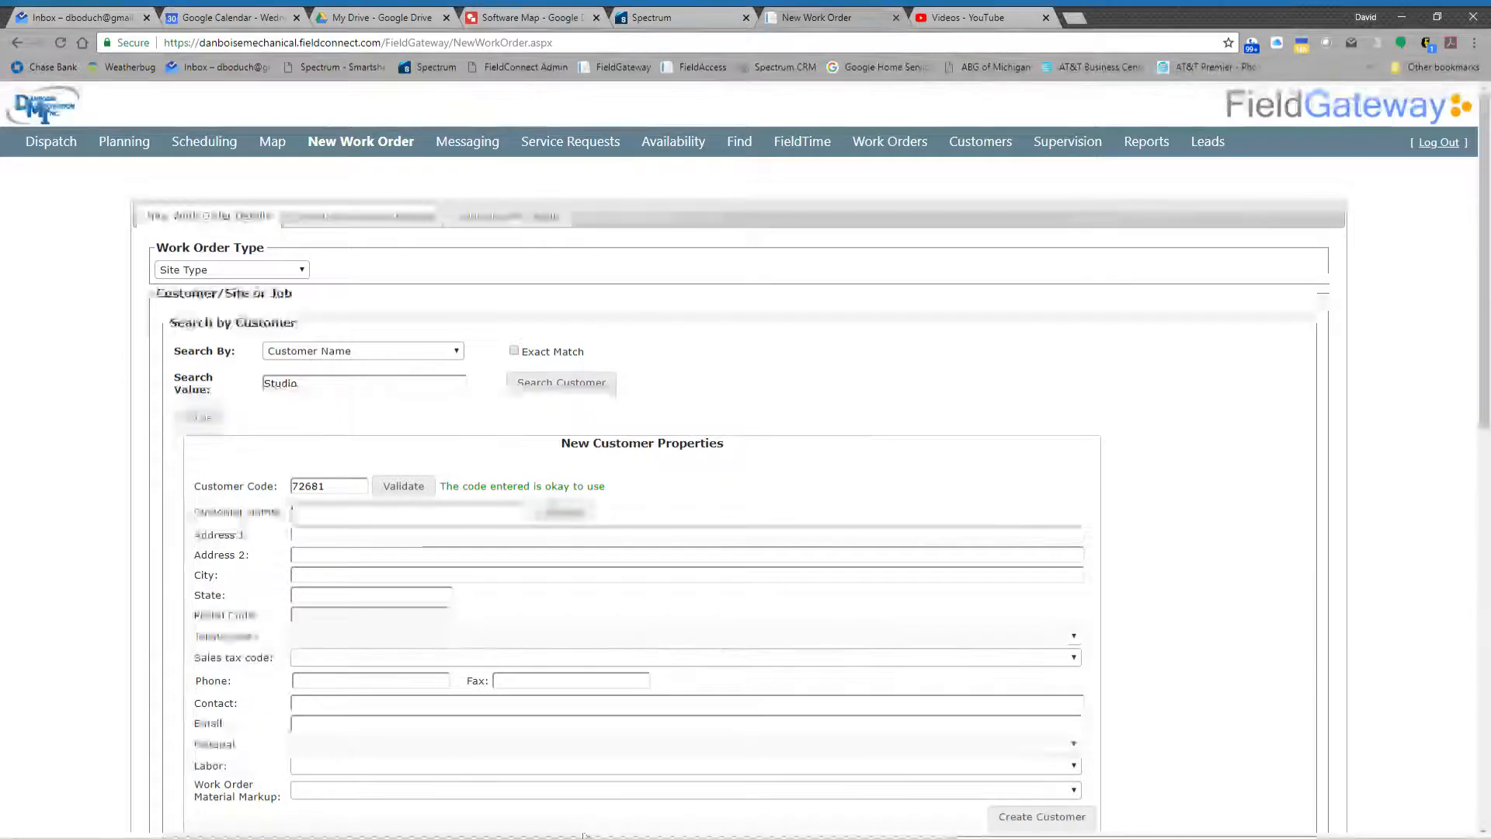
pyautogui.write('The S')
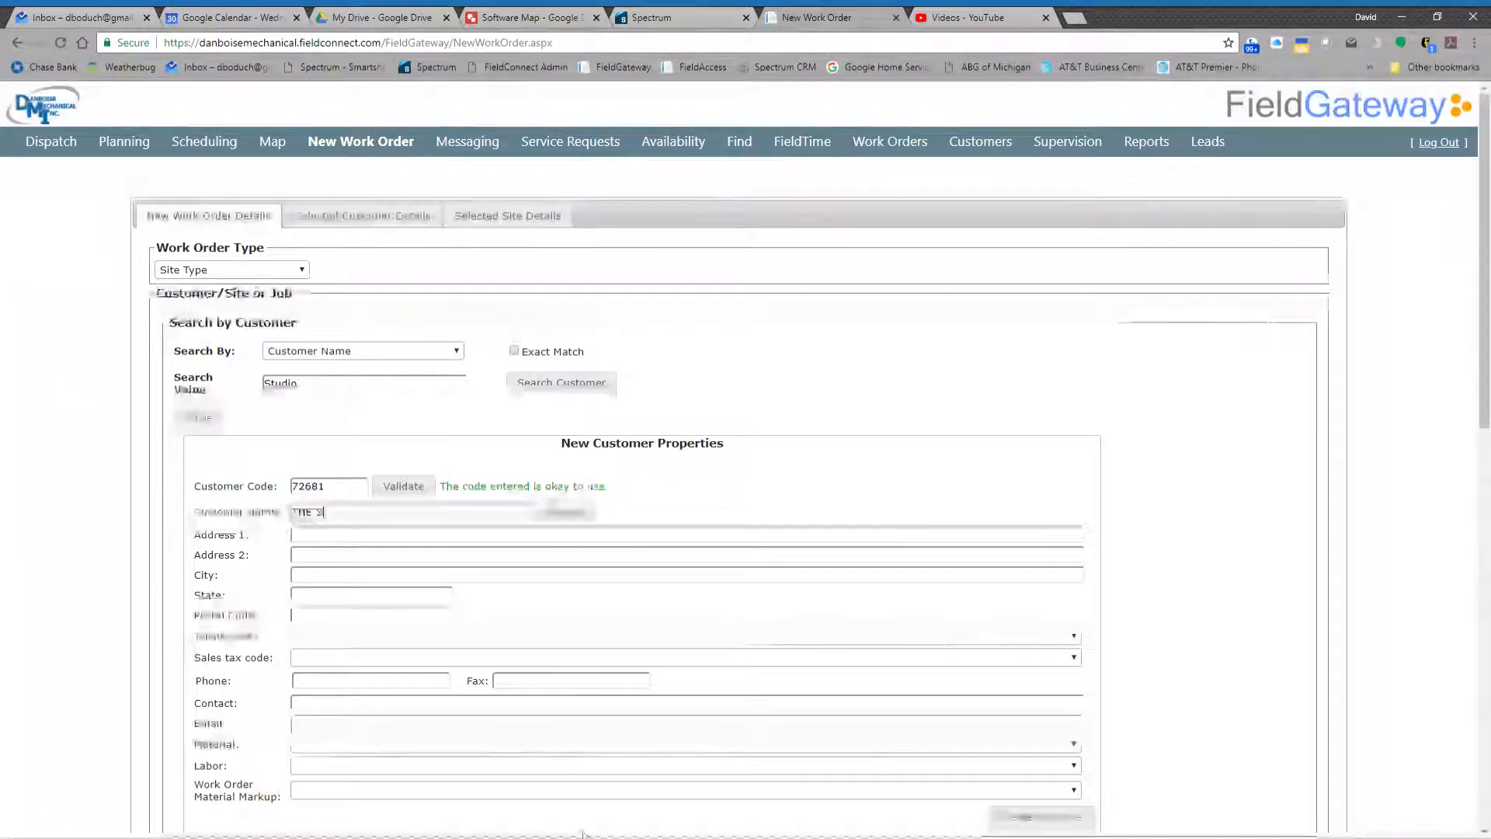
pyautogui.write('tudio')
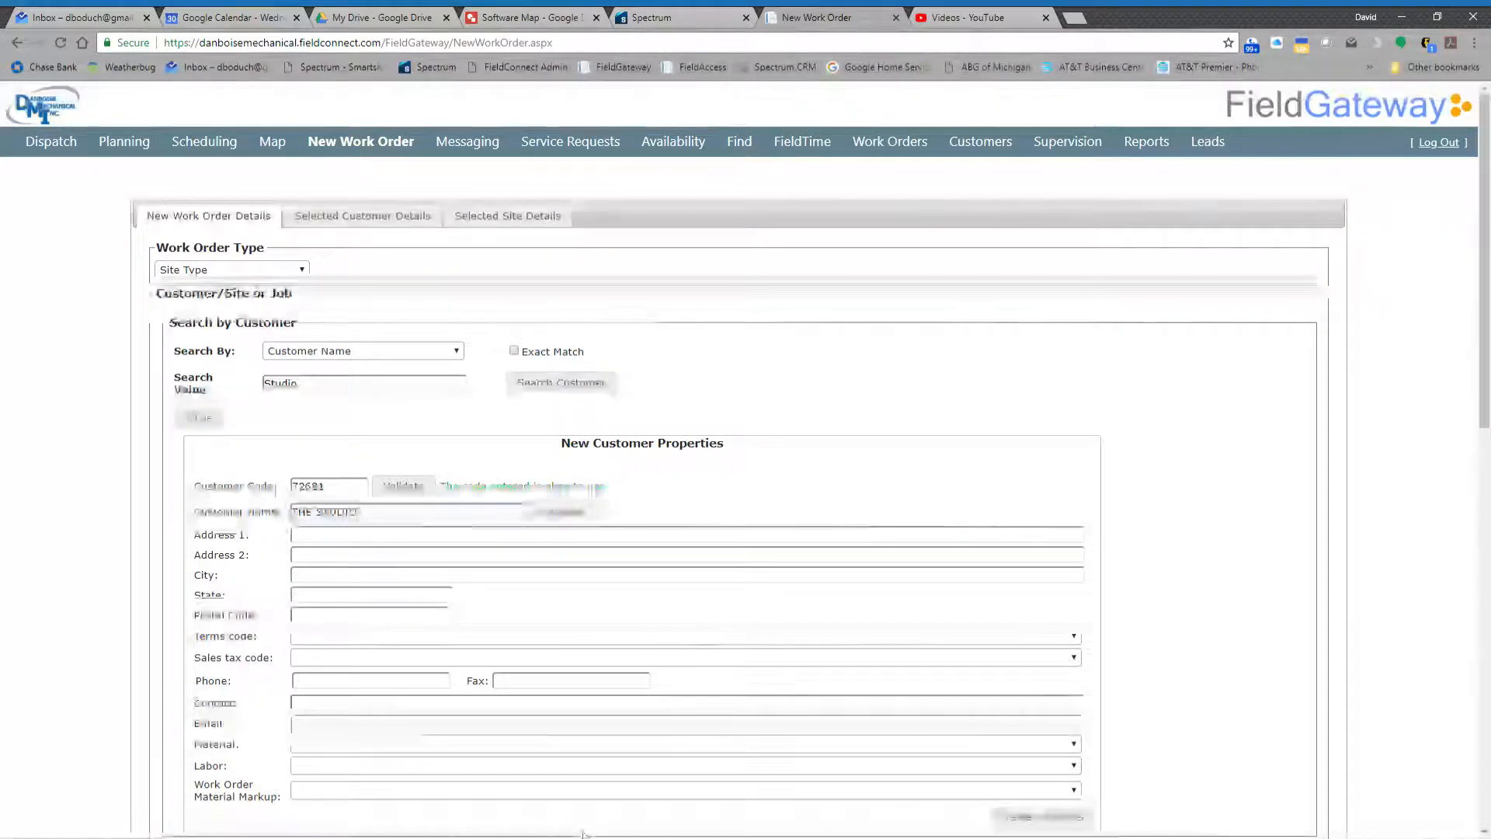
pyautogui.write(' FOR HAIR')
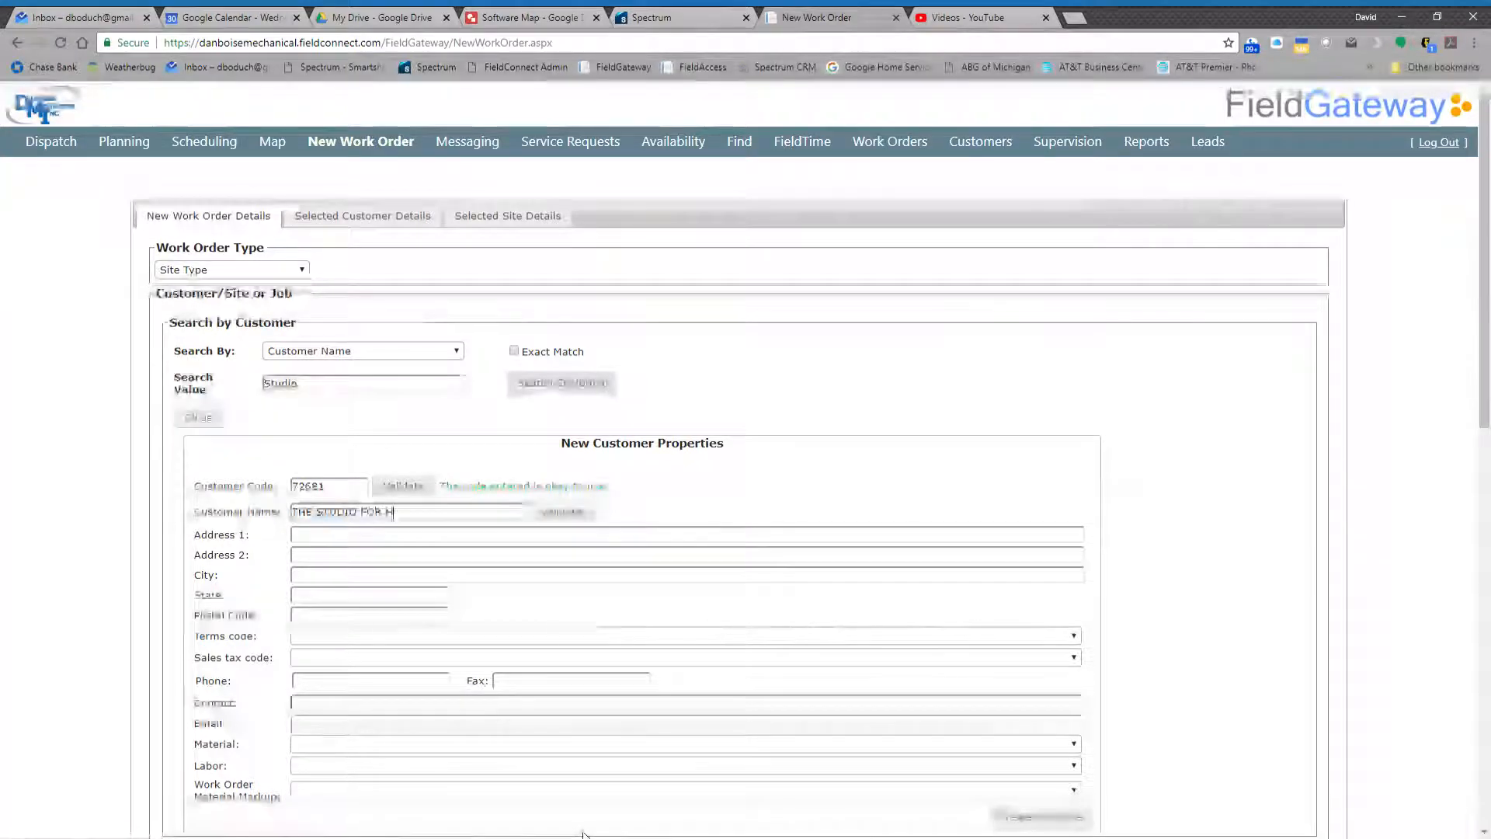
pyautogui.click(562, 518)
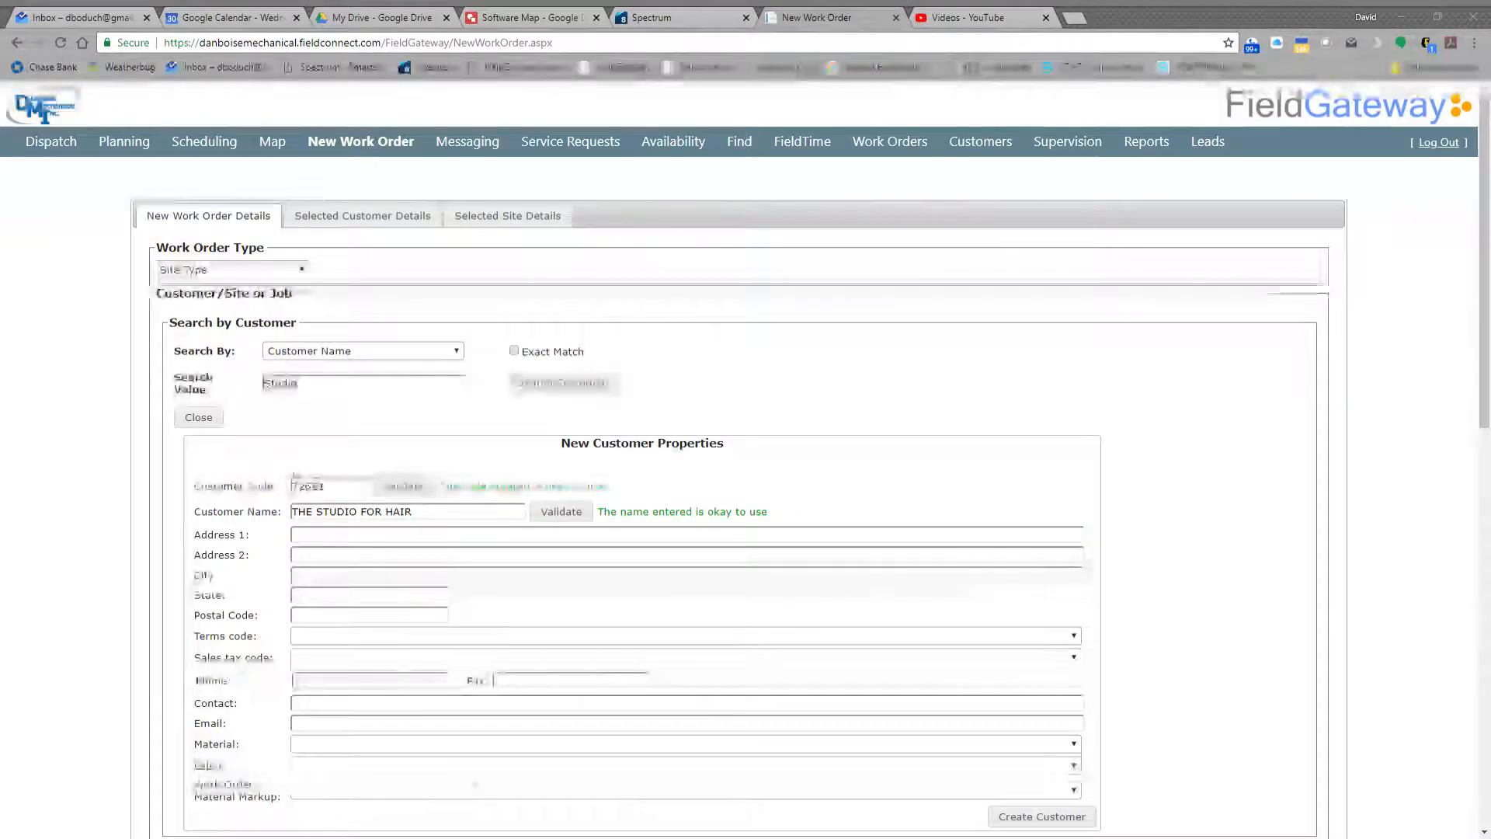
# - Fill in the first address line with the customer's street address
pyautogui.hotkey('alt', 'Tab')
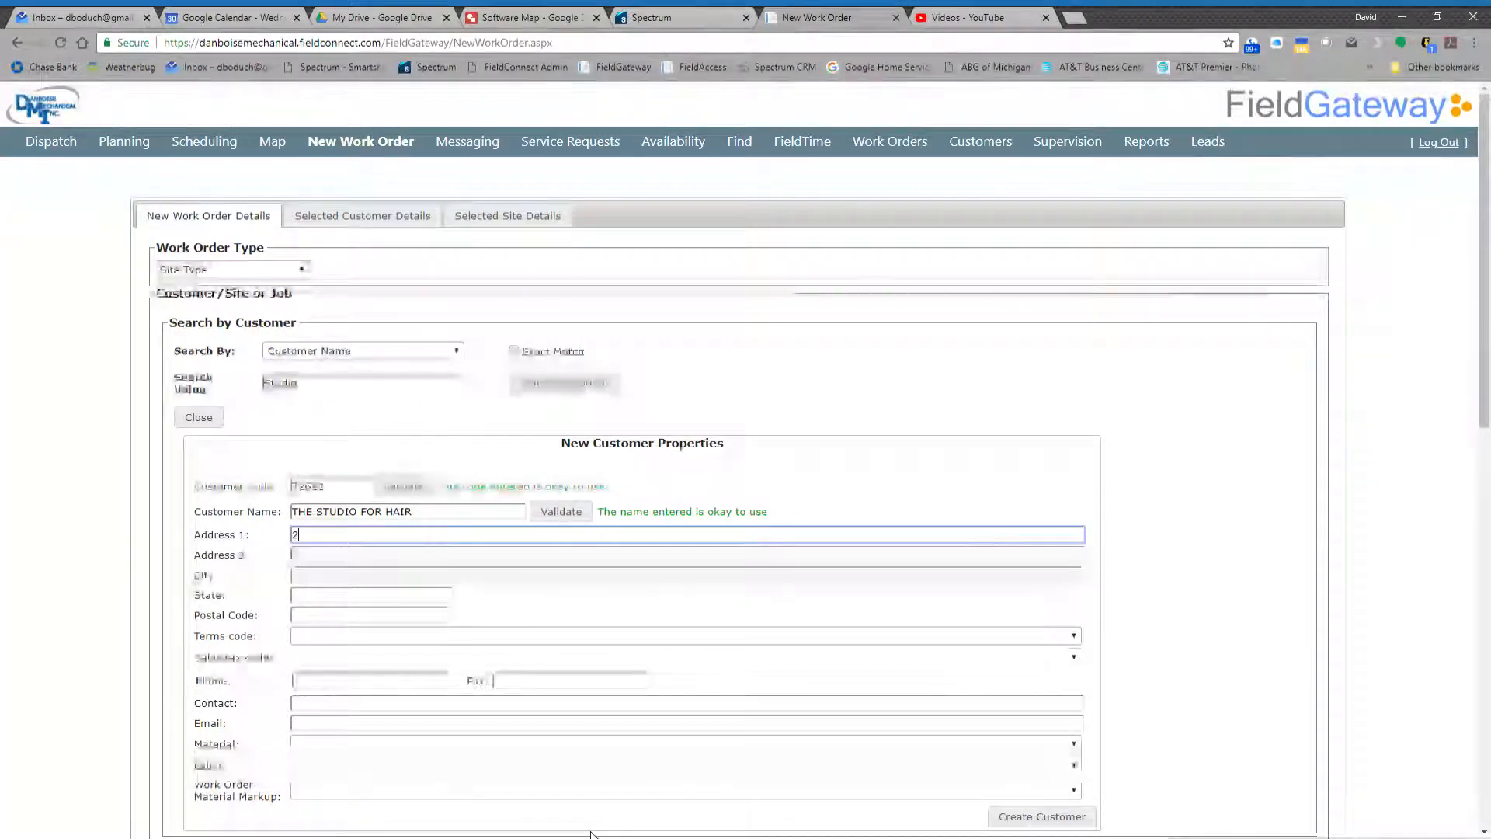
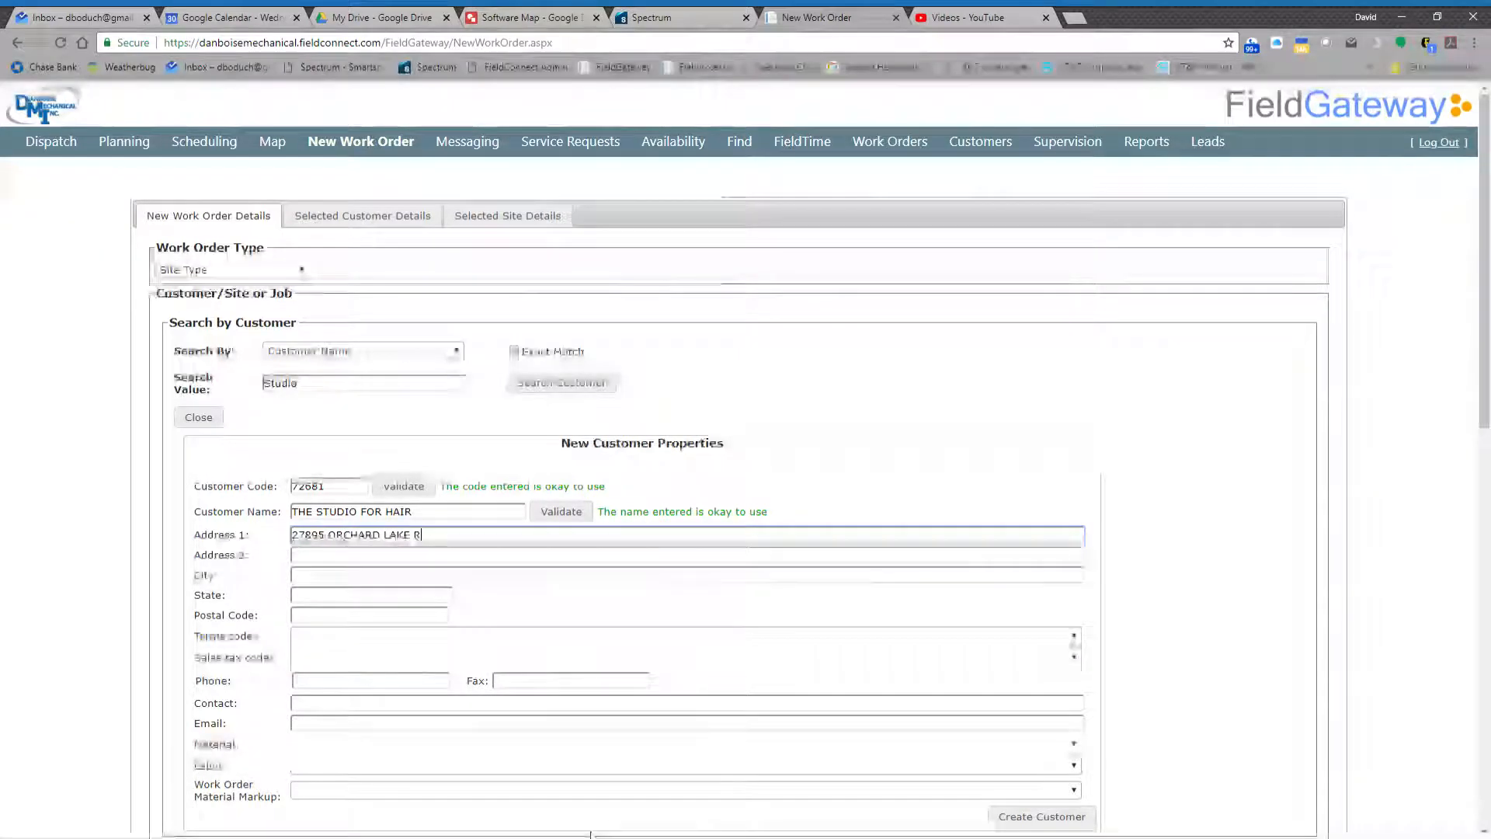
# - Fill in the customer's city, state and postal code, leaving the second address line empty
pyautogui.press('Tab')
pyautogui.press('Tab')
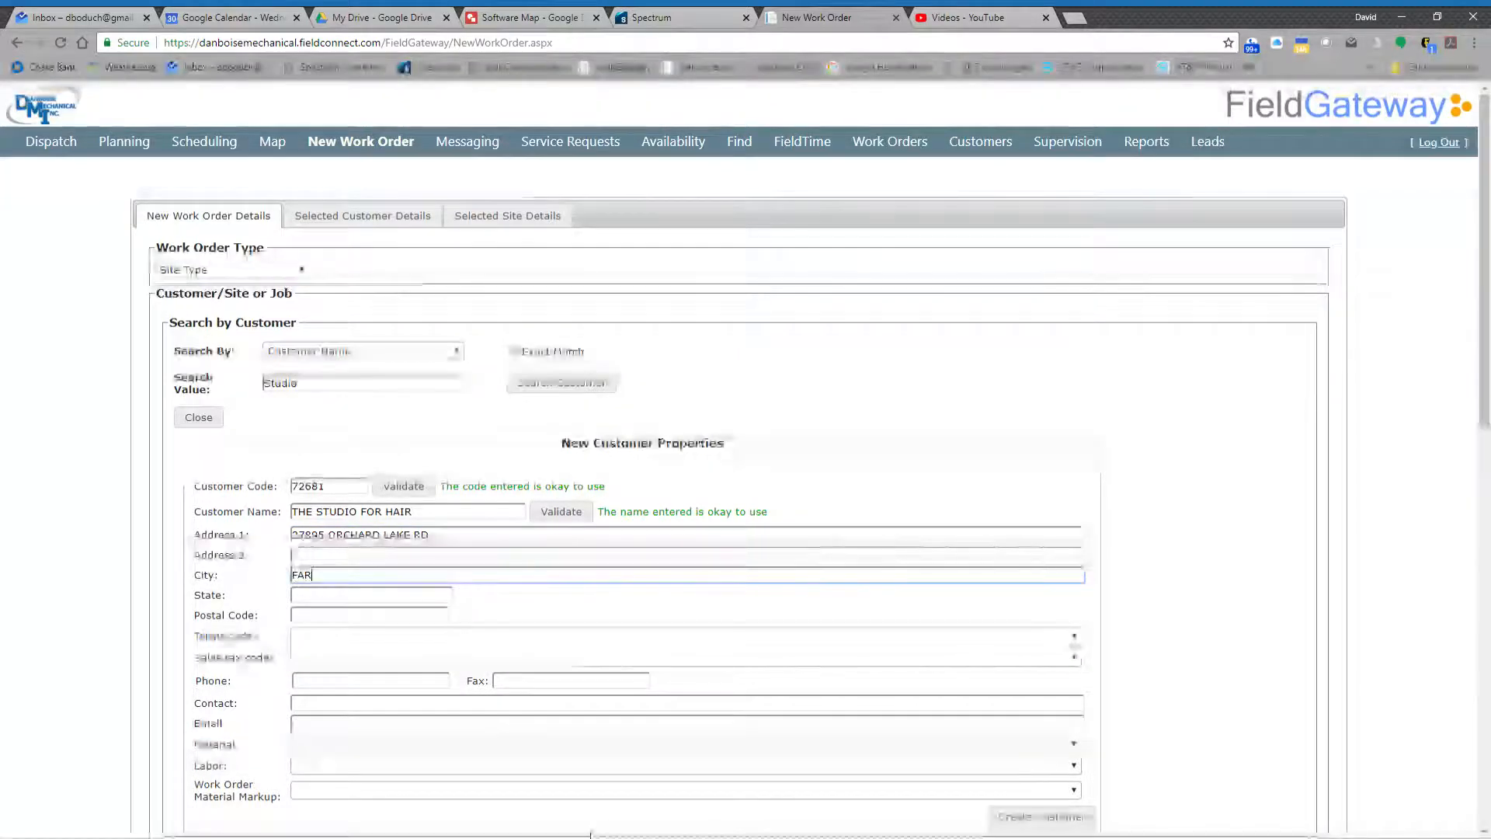
pyautogui.write('FARMINGTON HILLS')
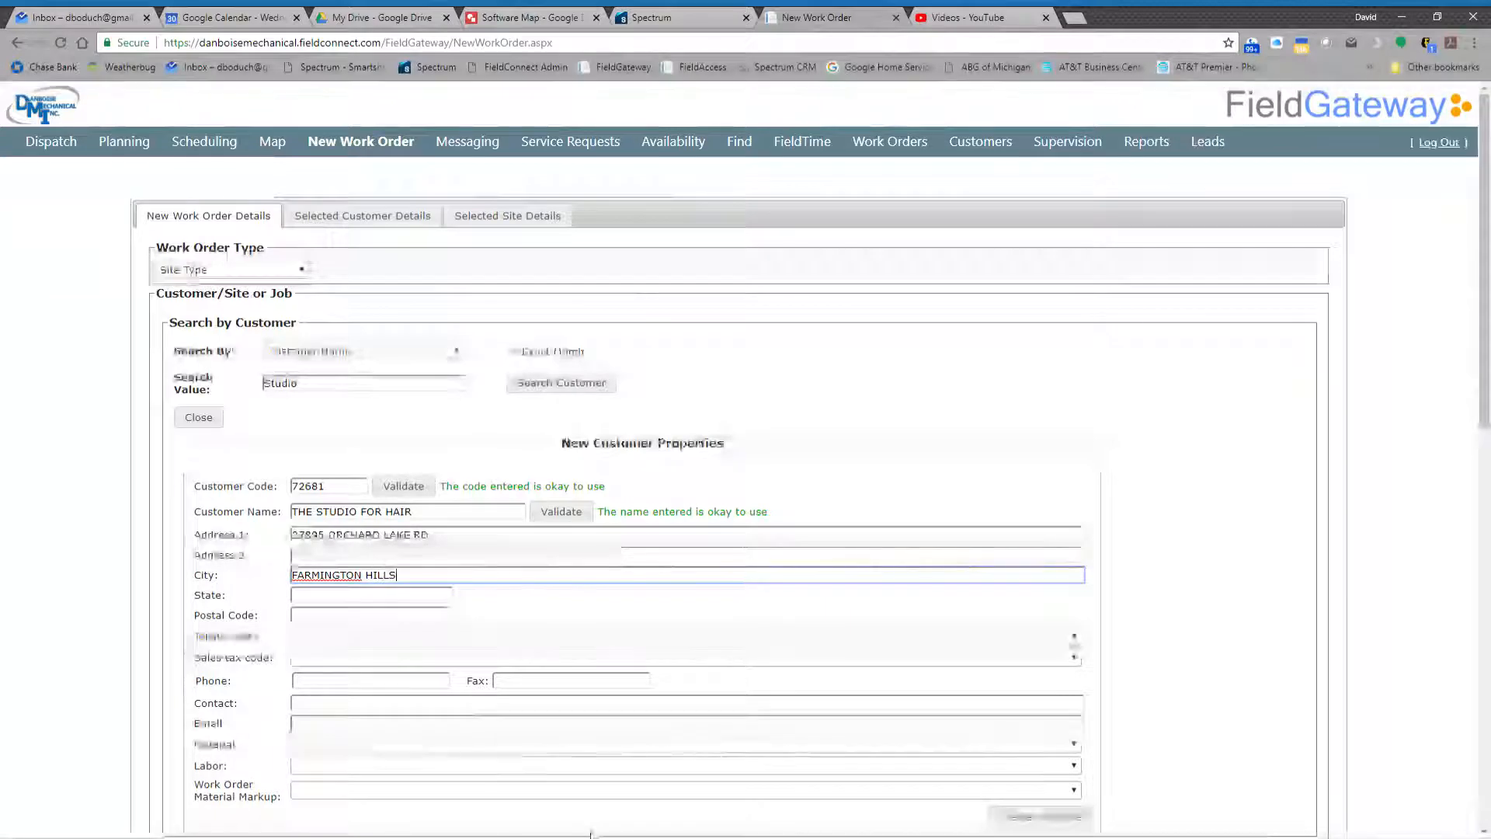
pyautogui.press('Tab')
pyautogui.write('MI')
pyautogui.press('Tab')
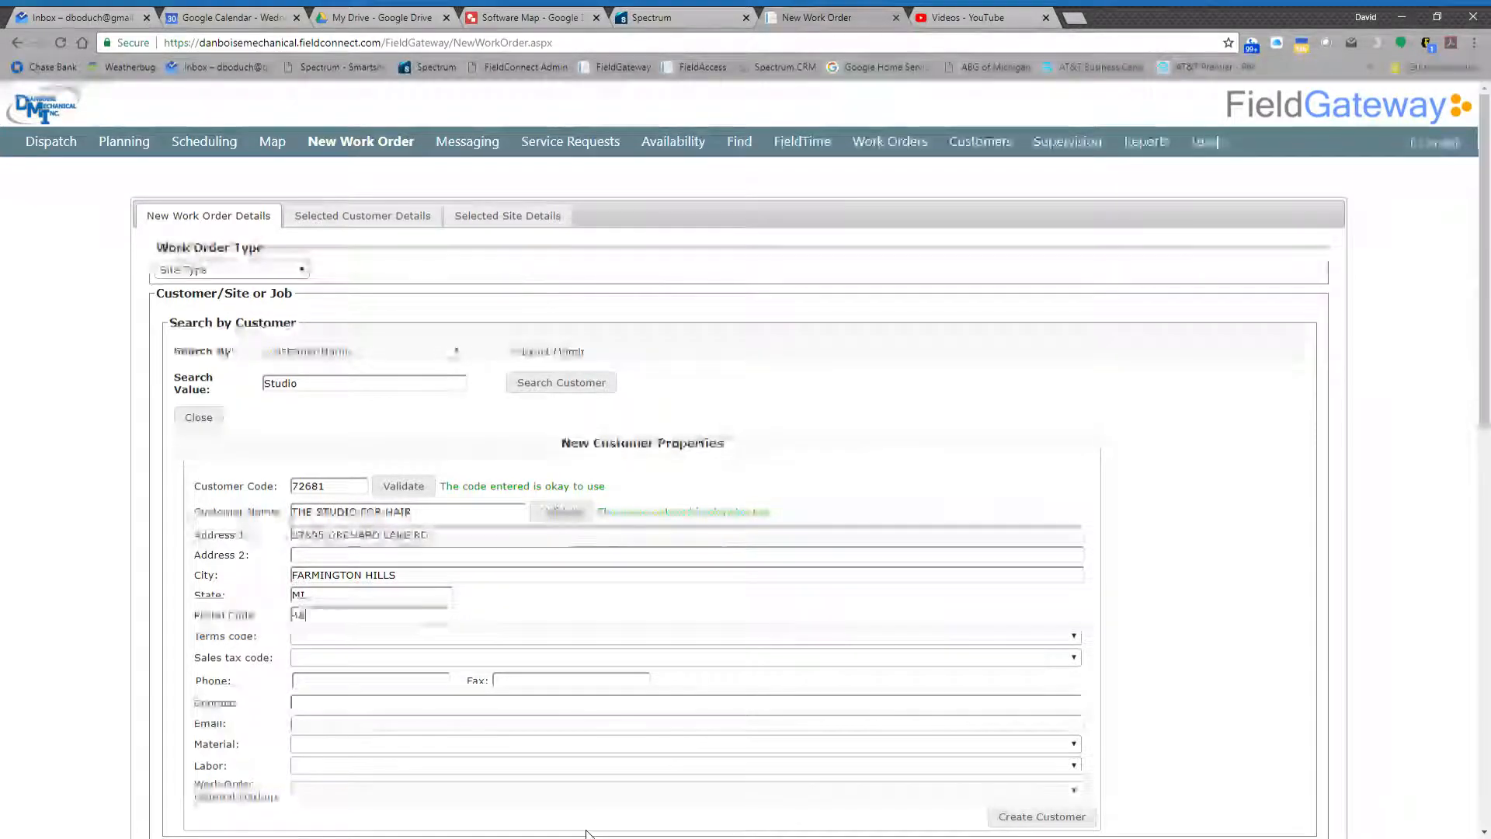
pyautogui.write('48334')
pyautogui.press('Tab')
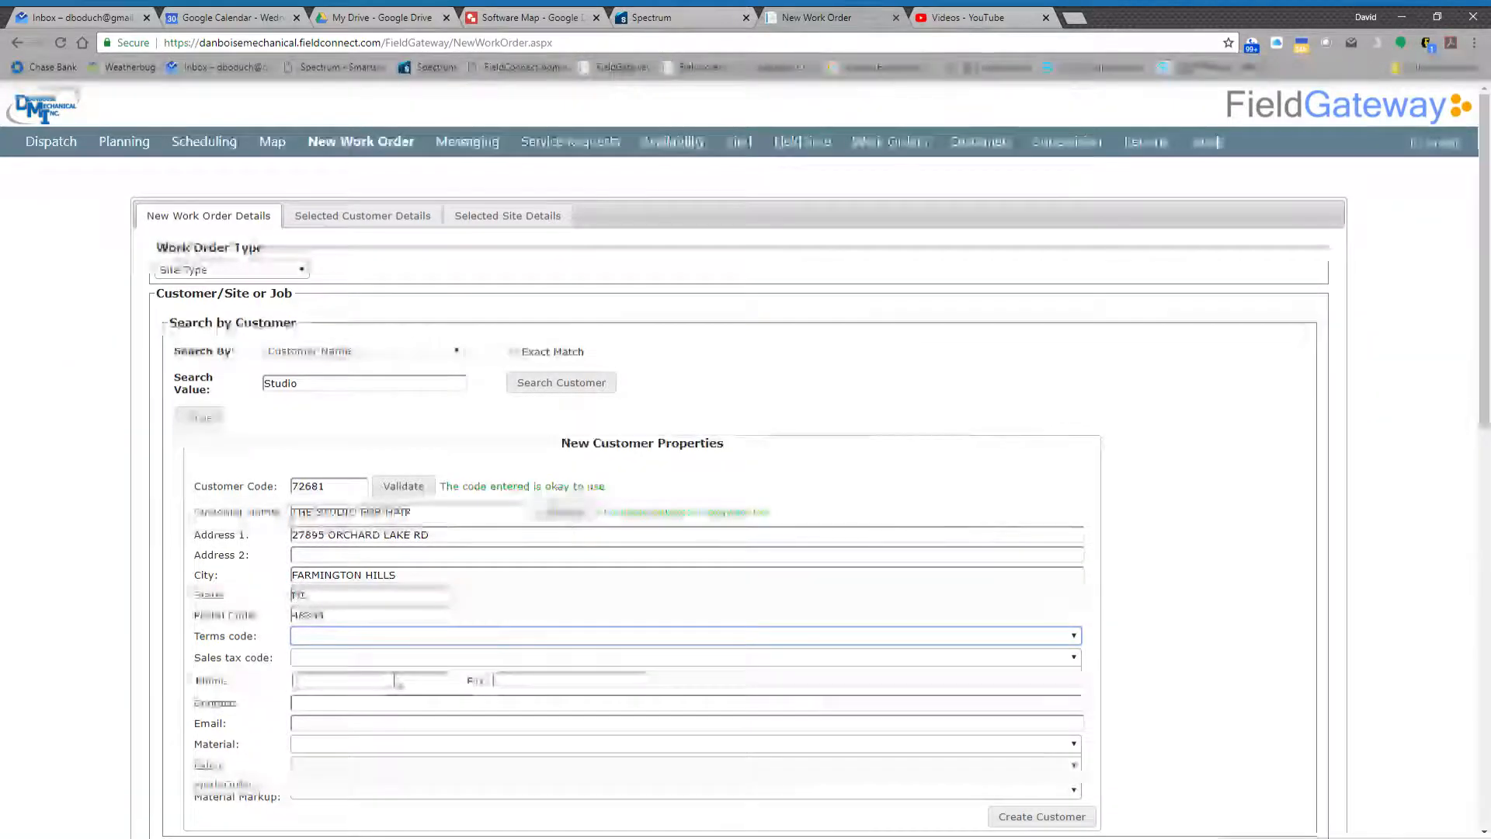
# - Set the customer's terms code to 2 - COD and the sales tax code to MI - MI - Michigan
pyautogui.press('2')
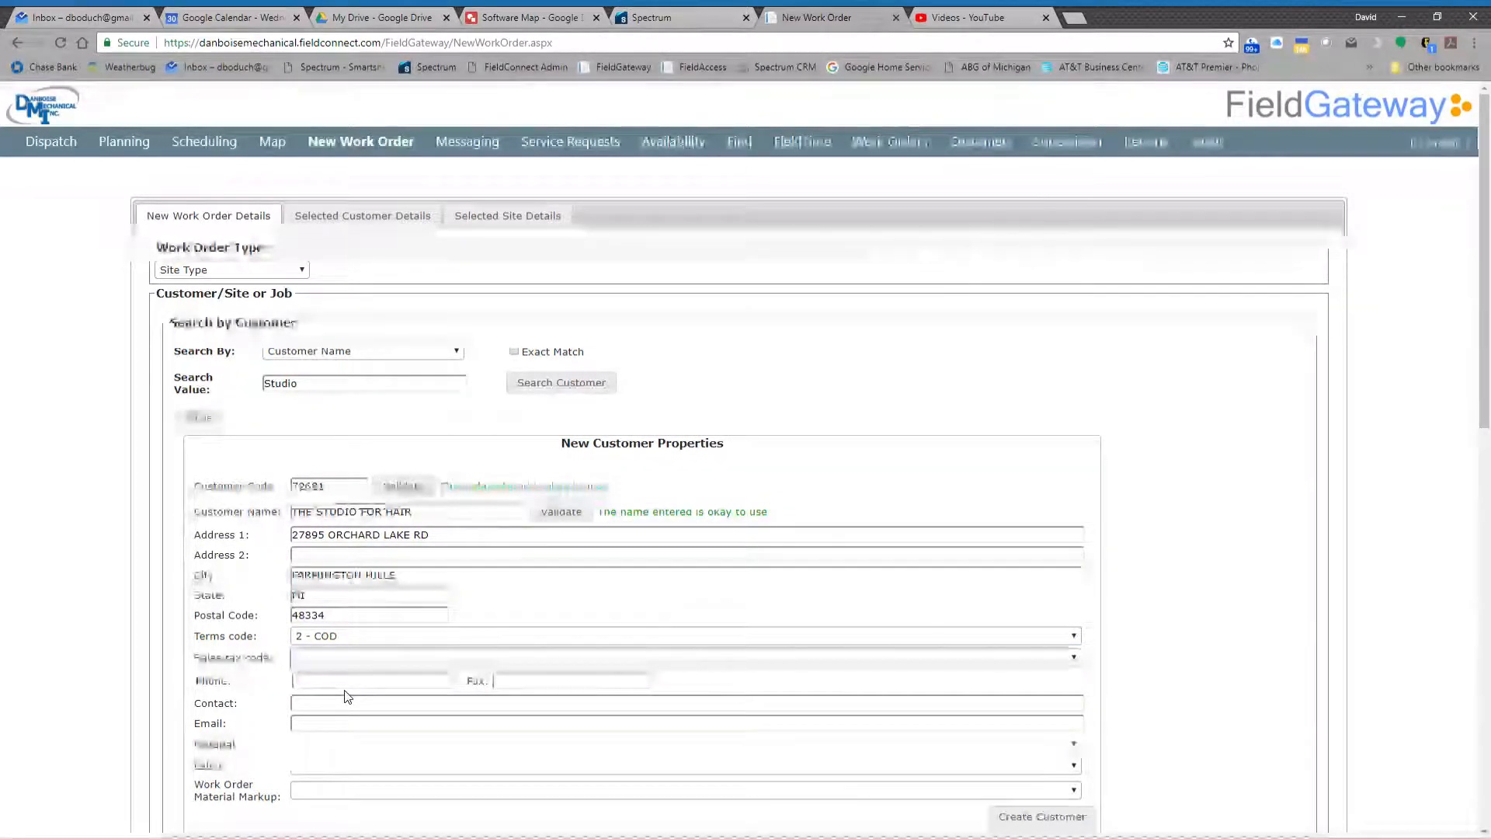
pyautogui.press('Tab')
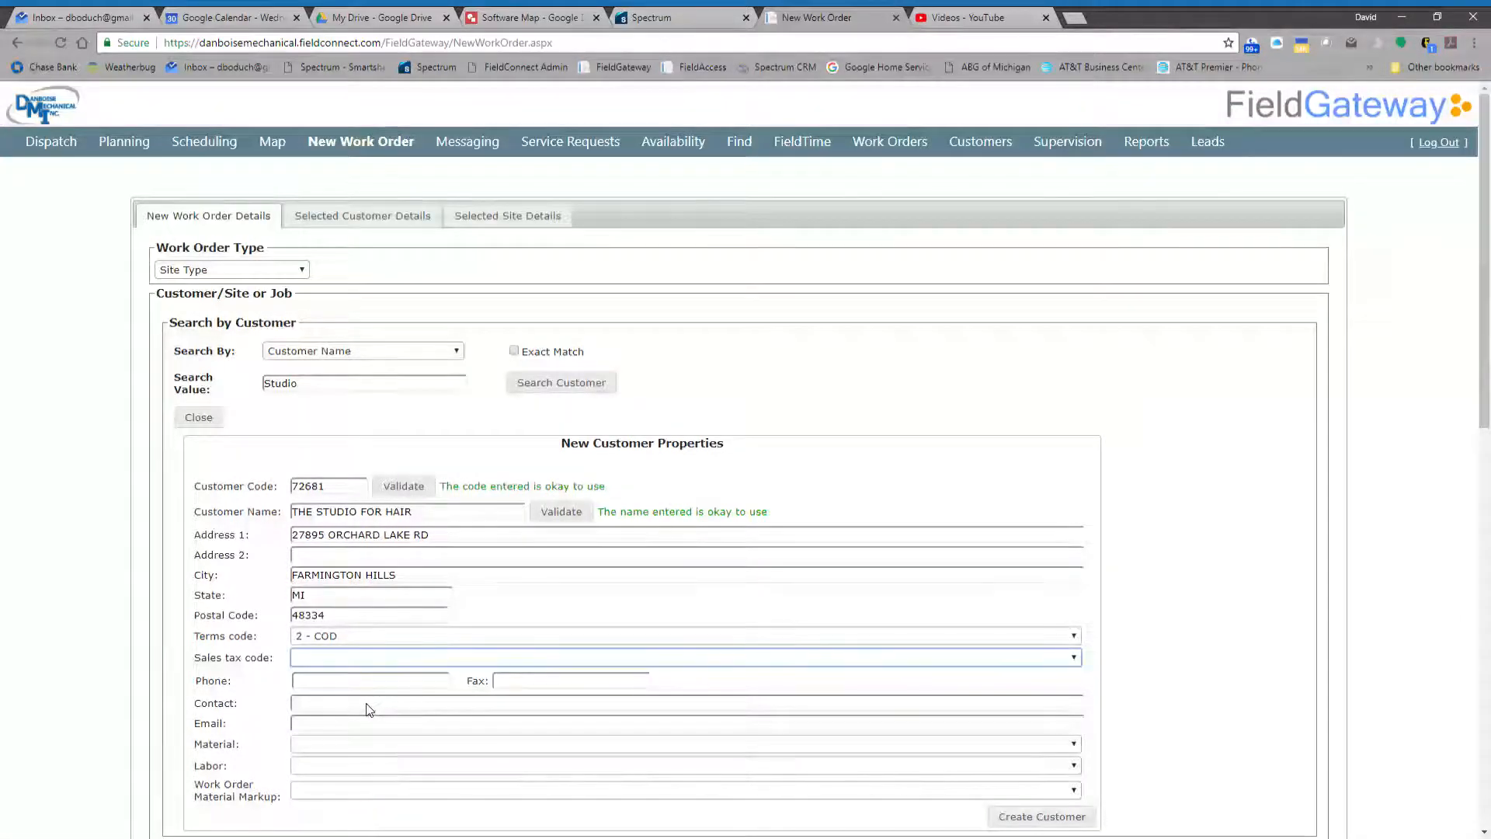
pyautogui.press('Down')
pyautogui.press('Tab')
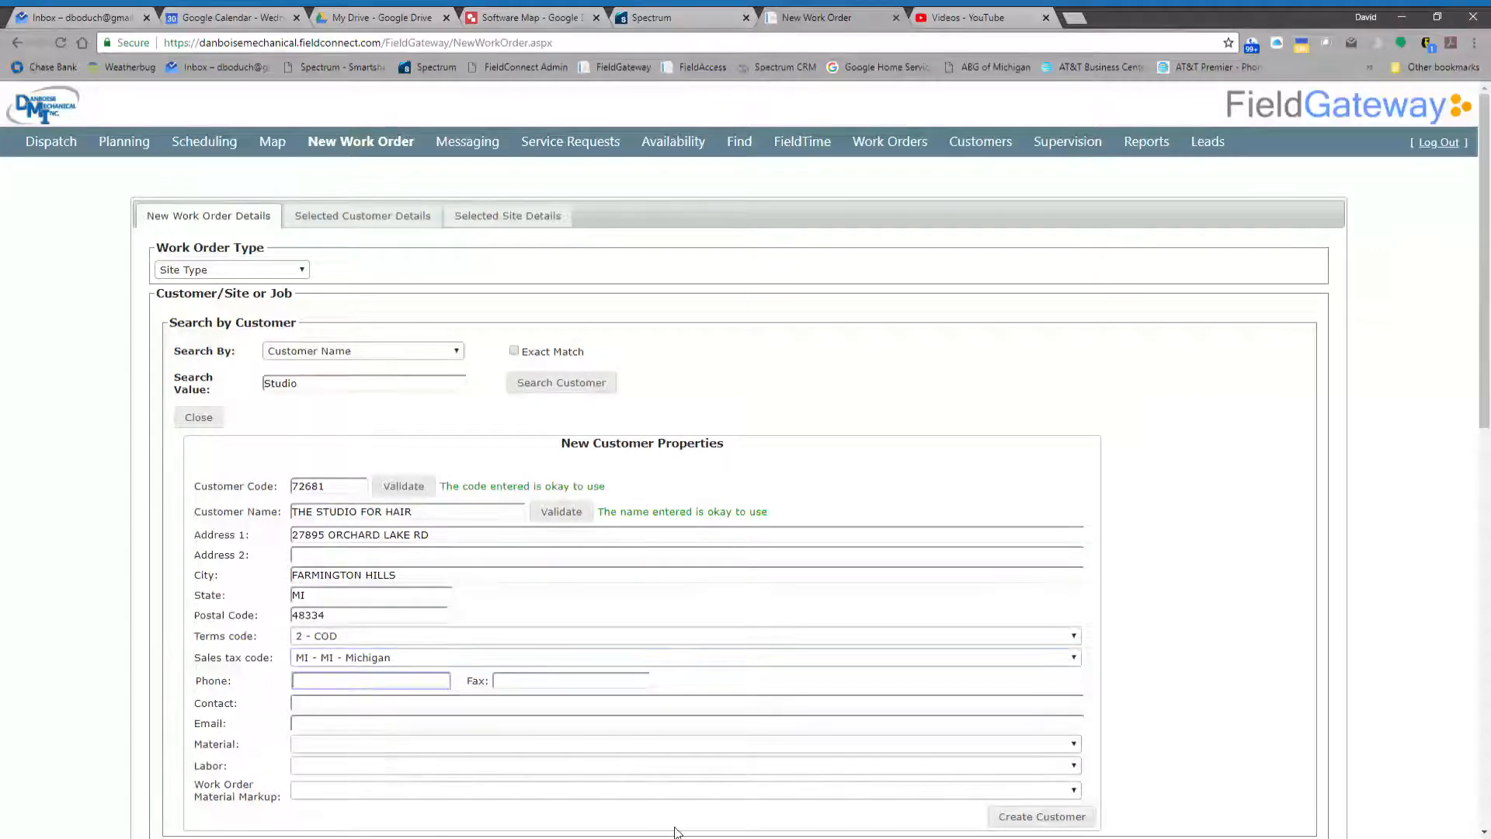
# - Enter the customer's phone number, skip the fax number and go to the contact field
pyautogui.click(624, 833)
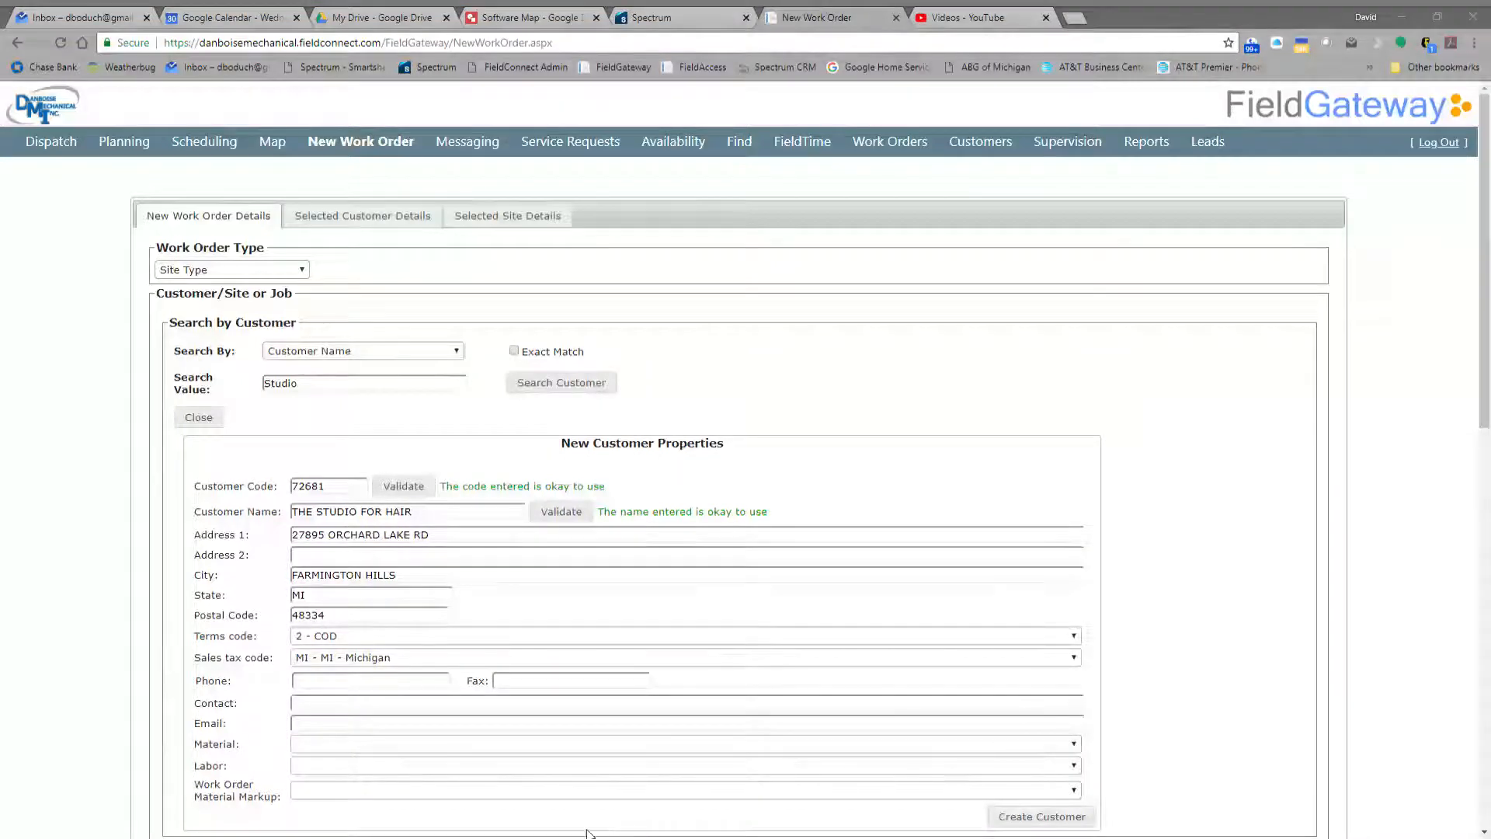
pyautogui.click(588, 833)
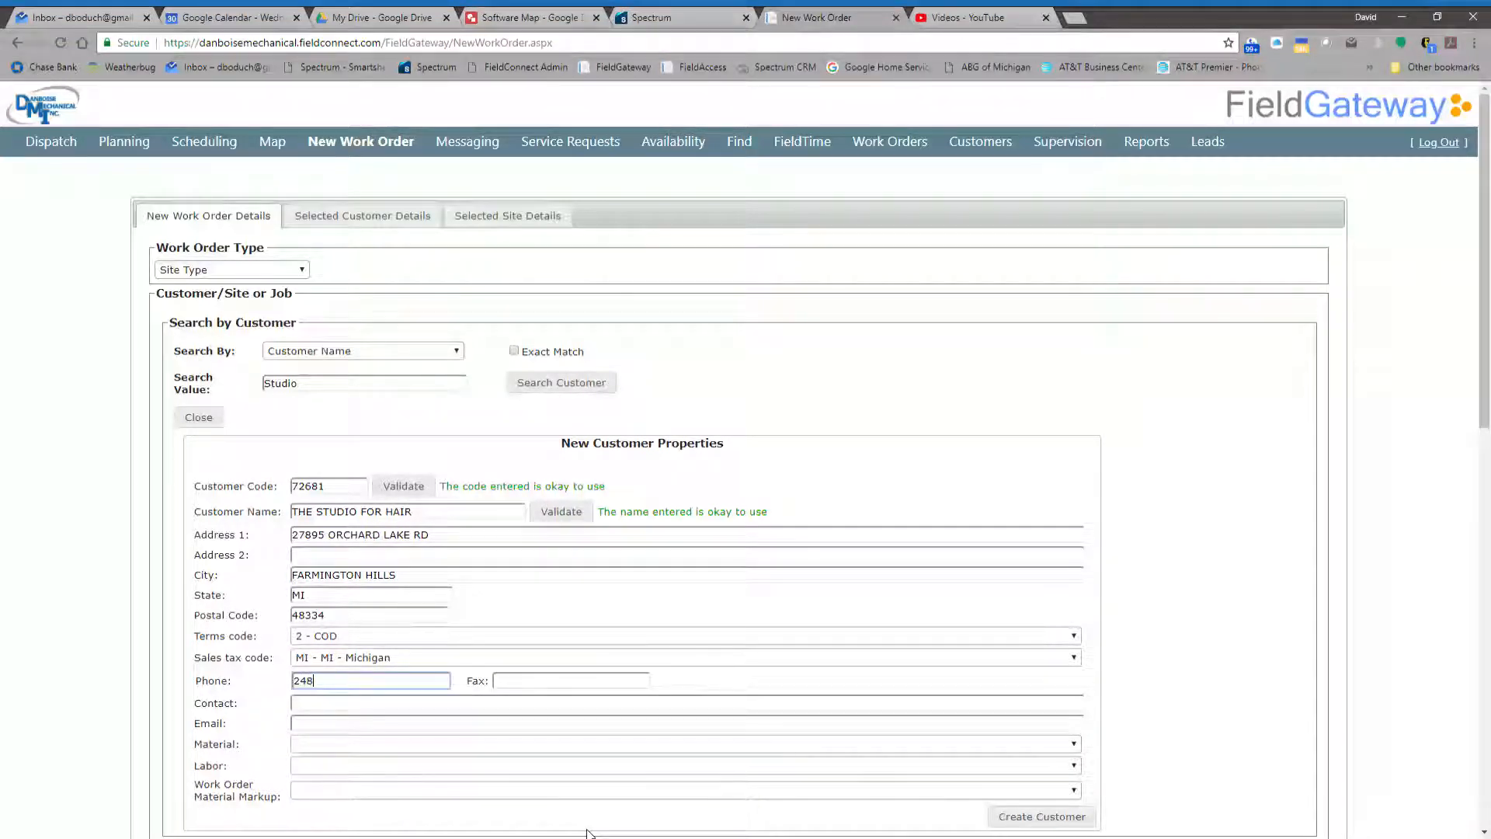
pyautogui.press('Tab')
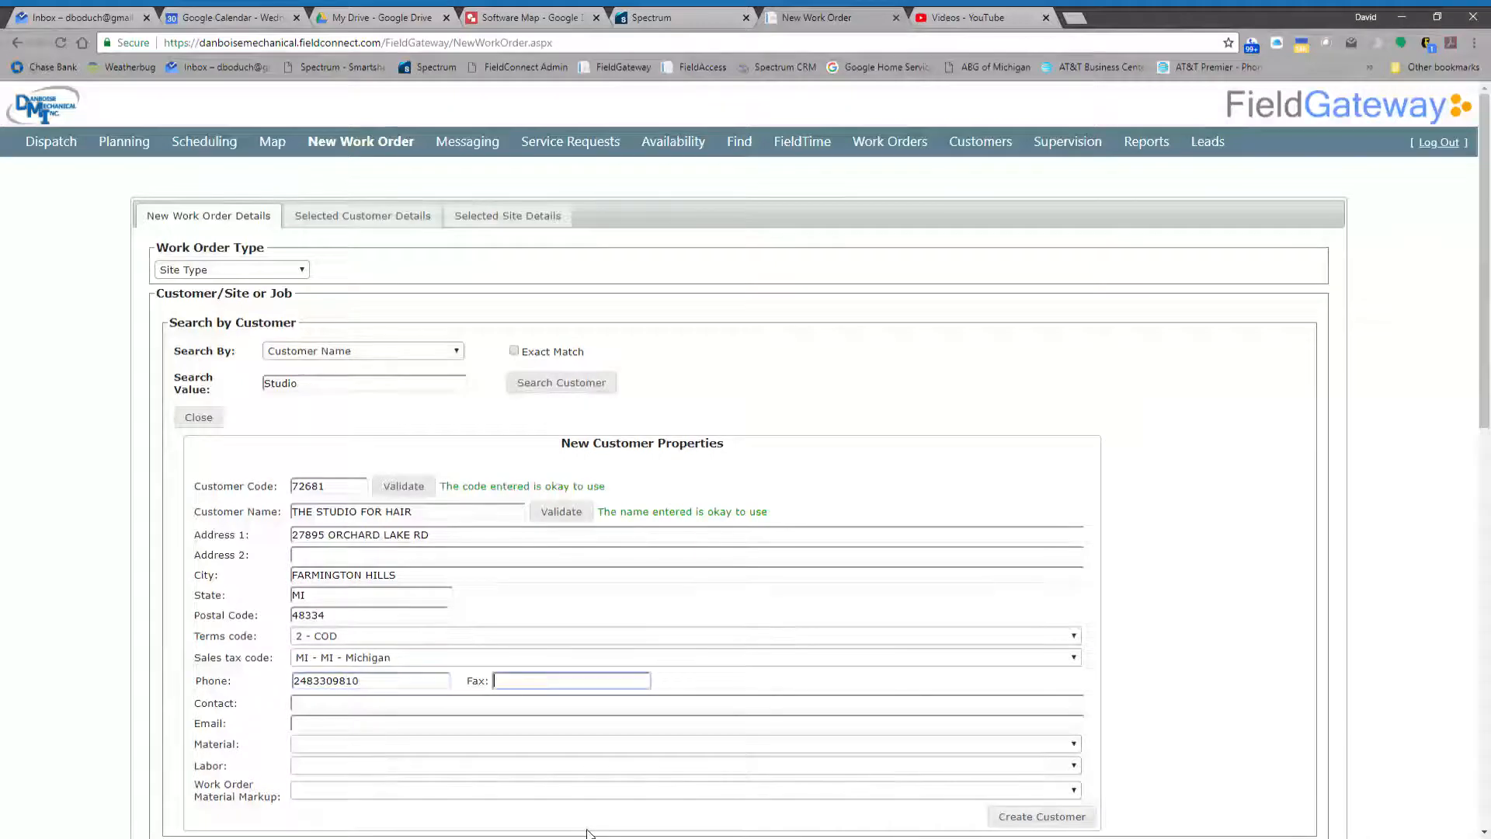
pyautogui.click(403, 705)
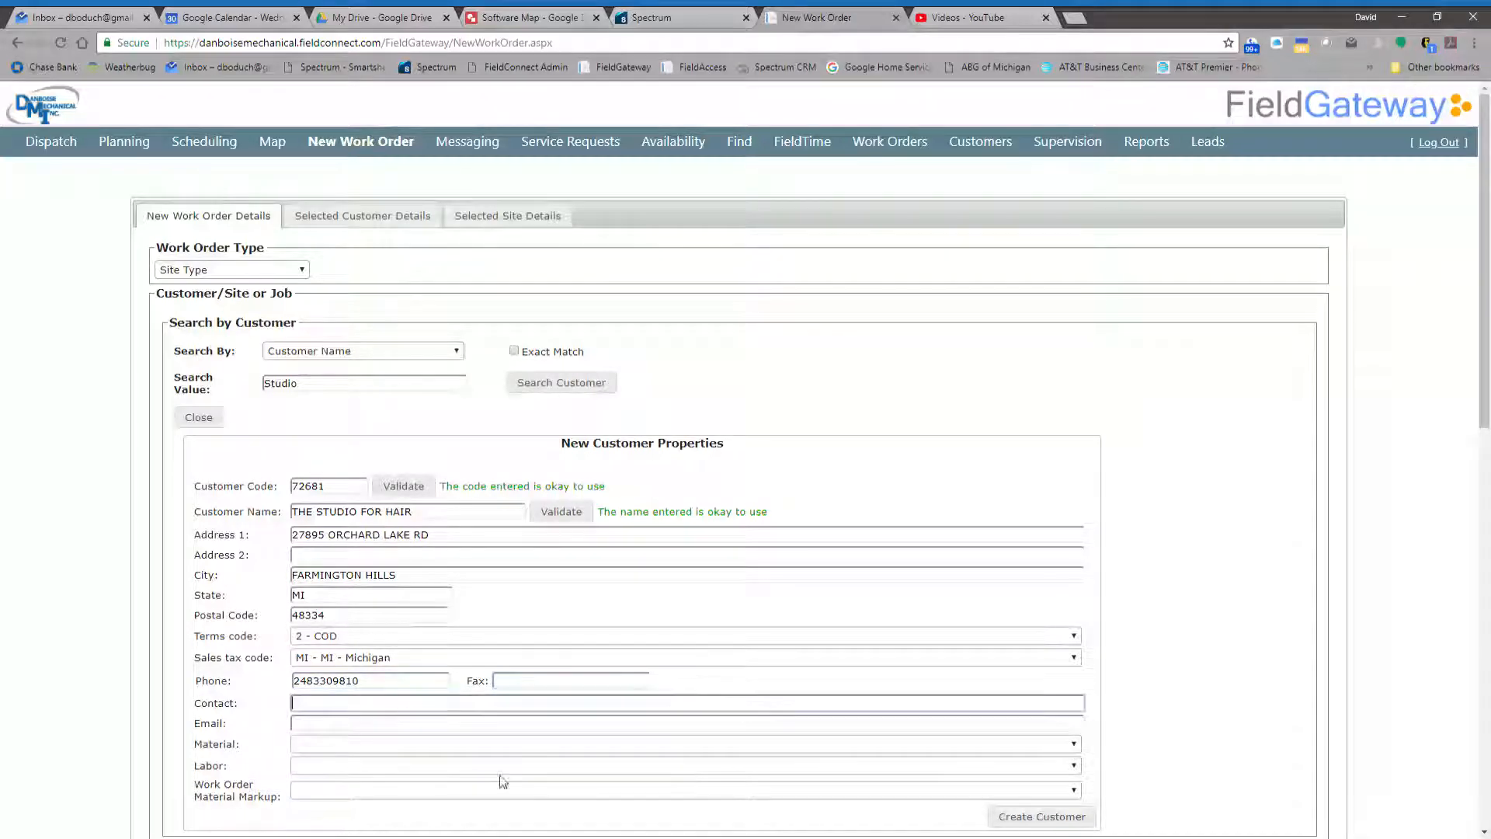
# - Enter the contact person's full name for the new customer and go to the email field
pyautogui.click(629, 833)
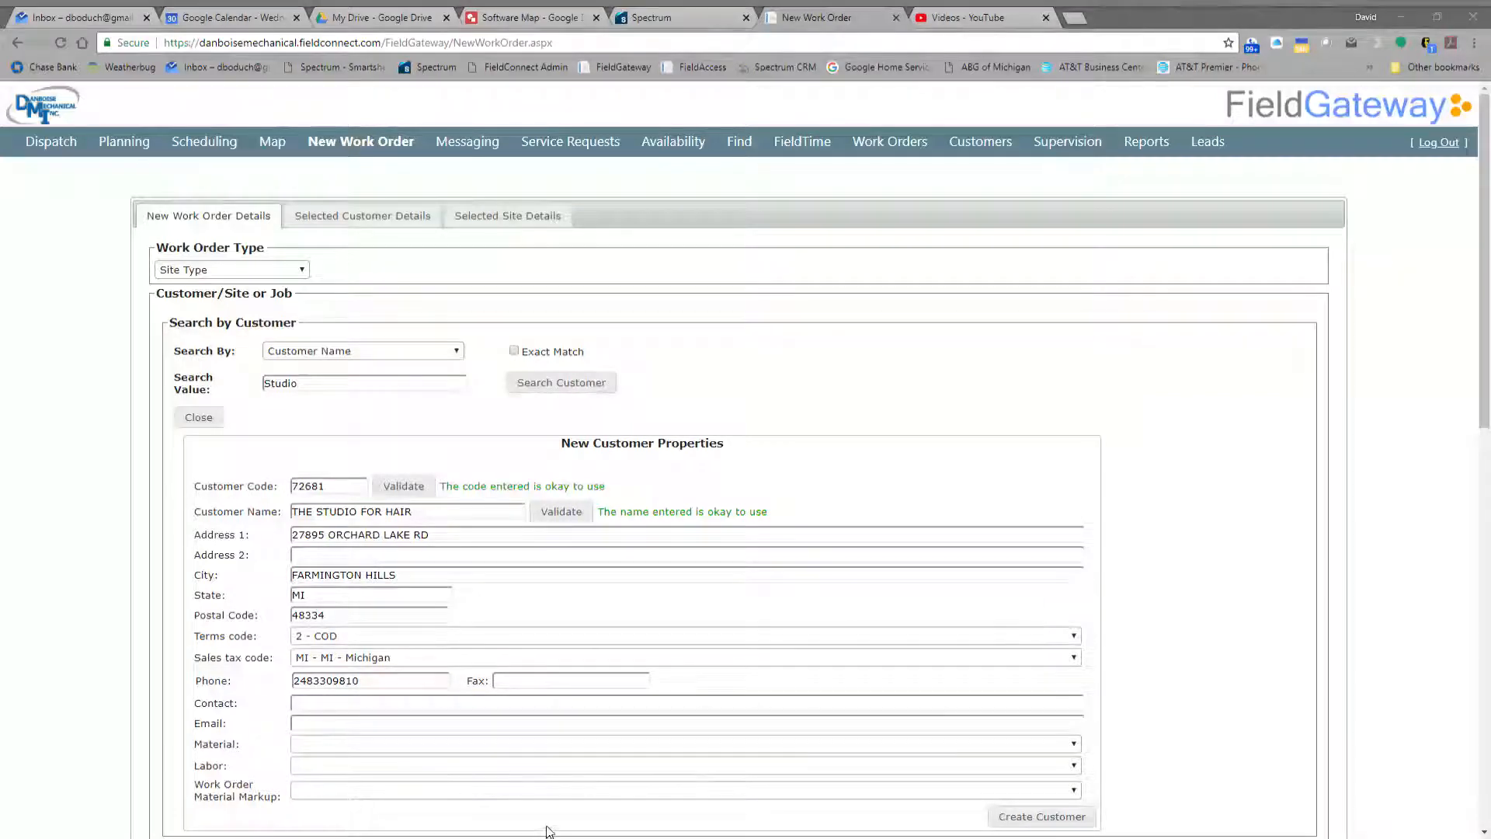
pyautogui.click(599, 827)
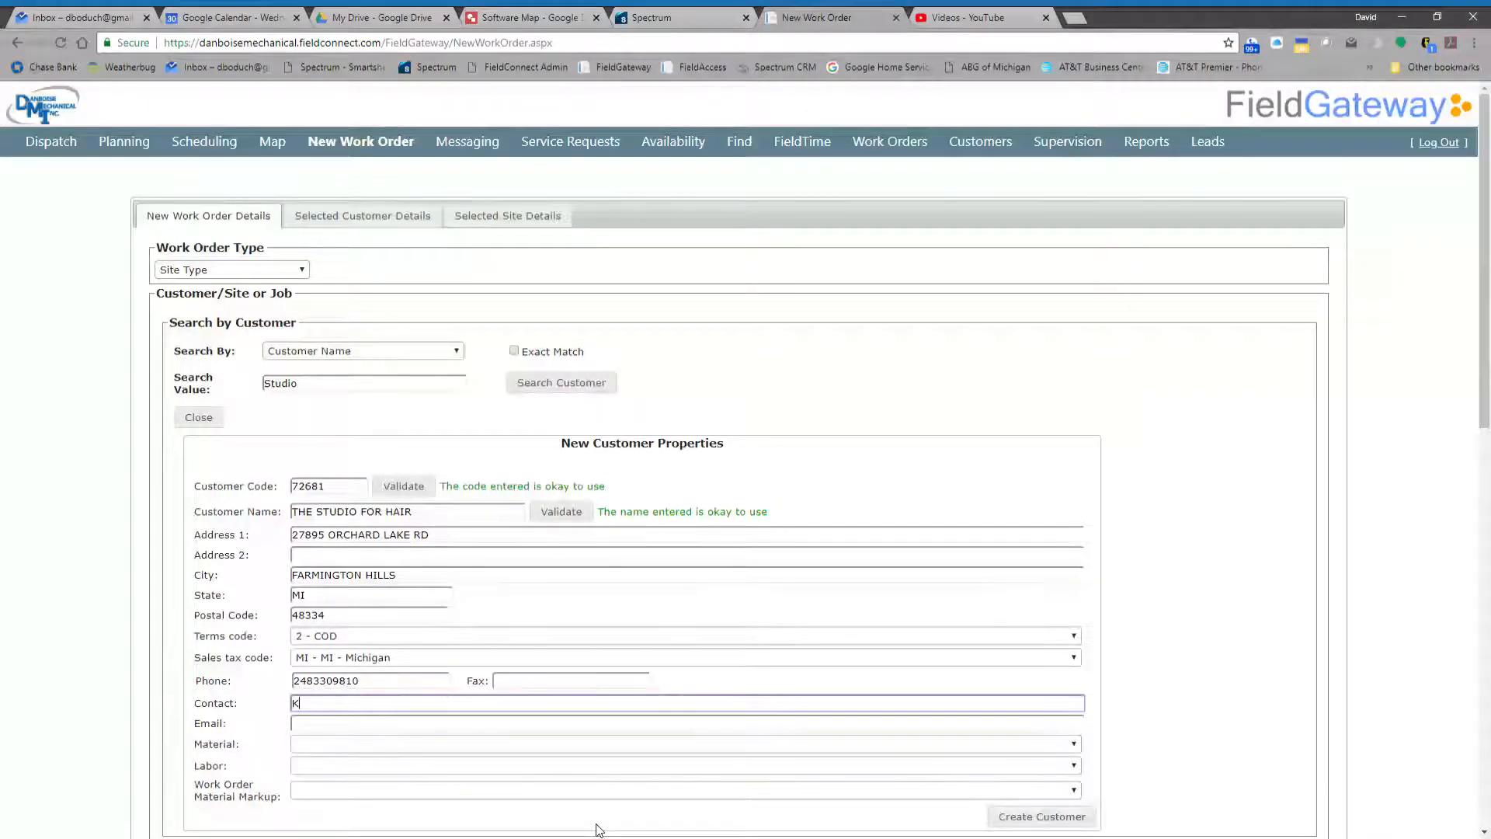
pyautogui.press('Tab')
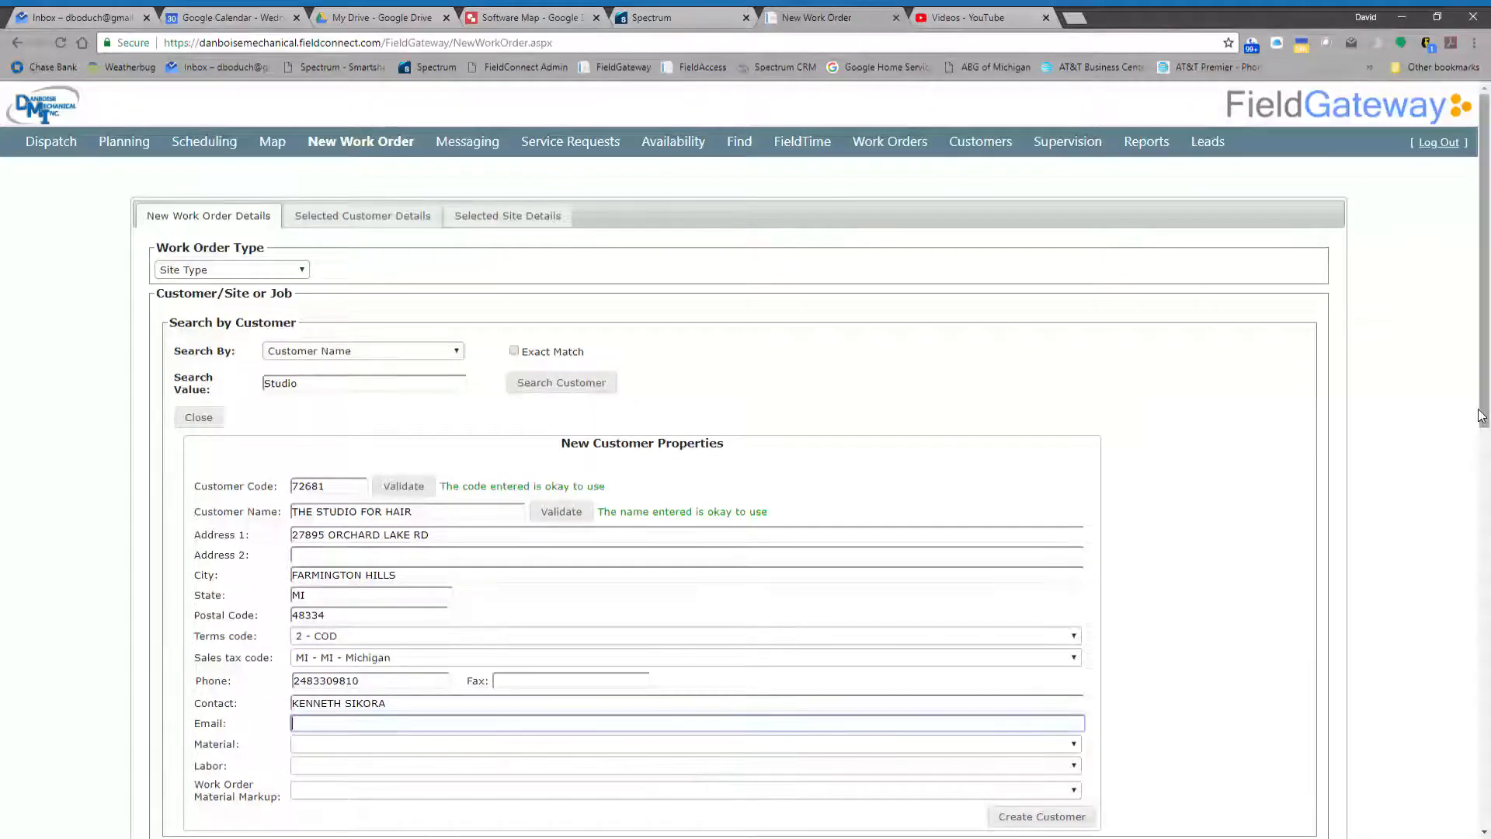
# - Enter the customer's e-mail address and go to the material field
pyautogui.moveTo(1483, 418); pyautogui.dragTo(1484, 477)
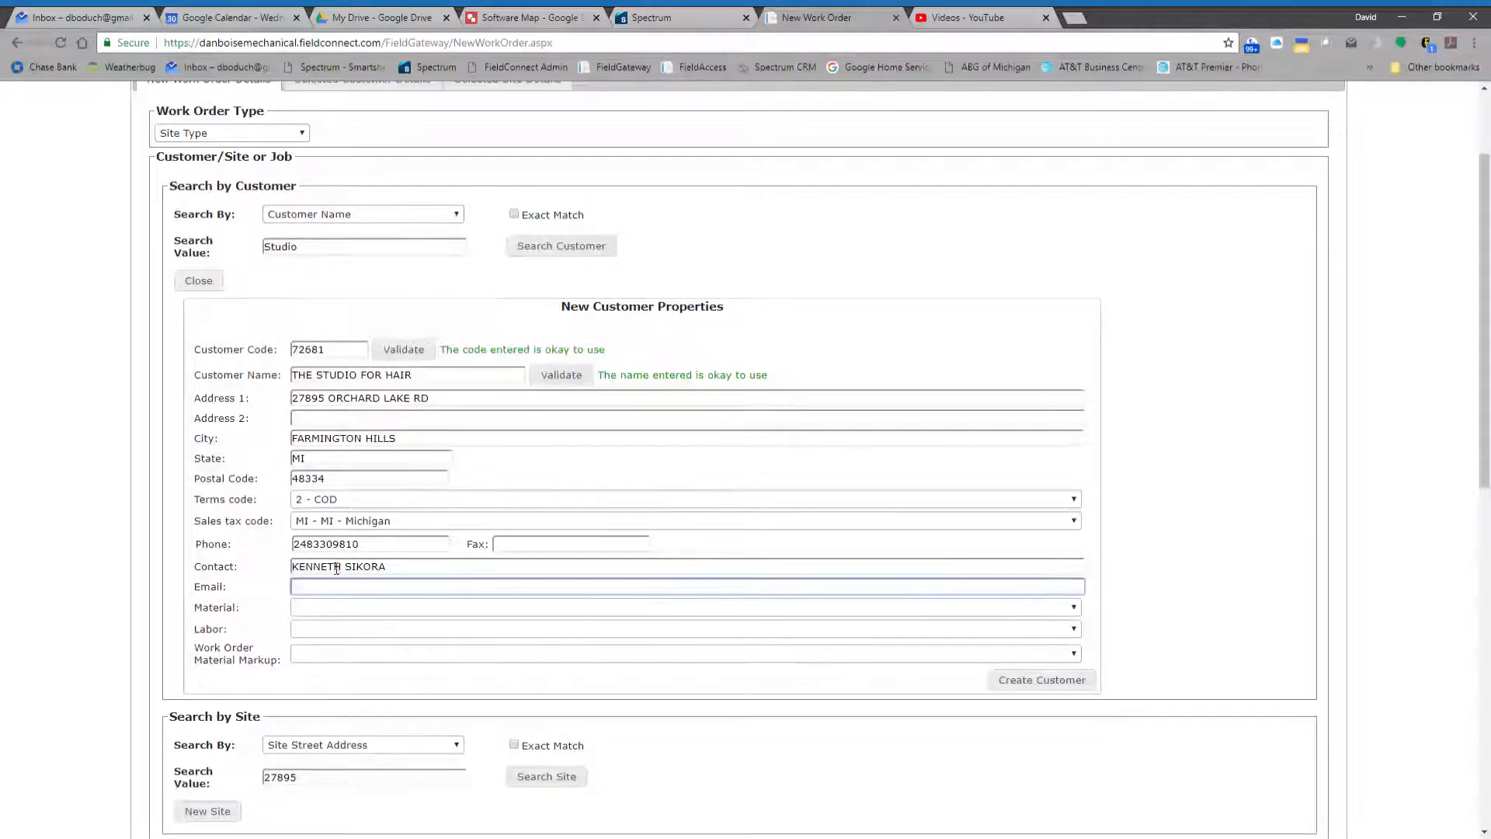
pyautogui.click(624, 828)
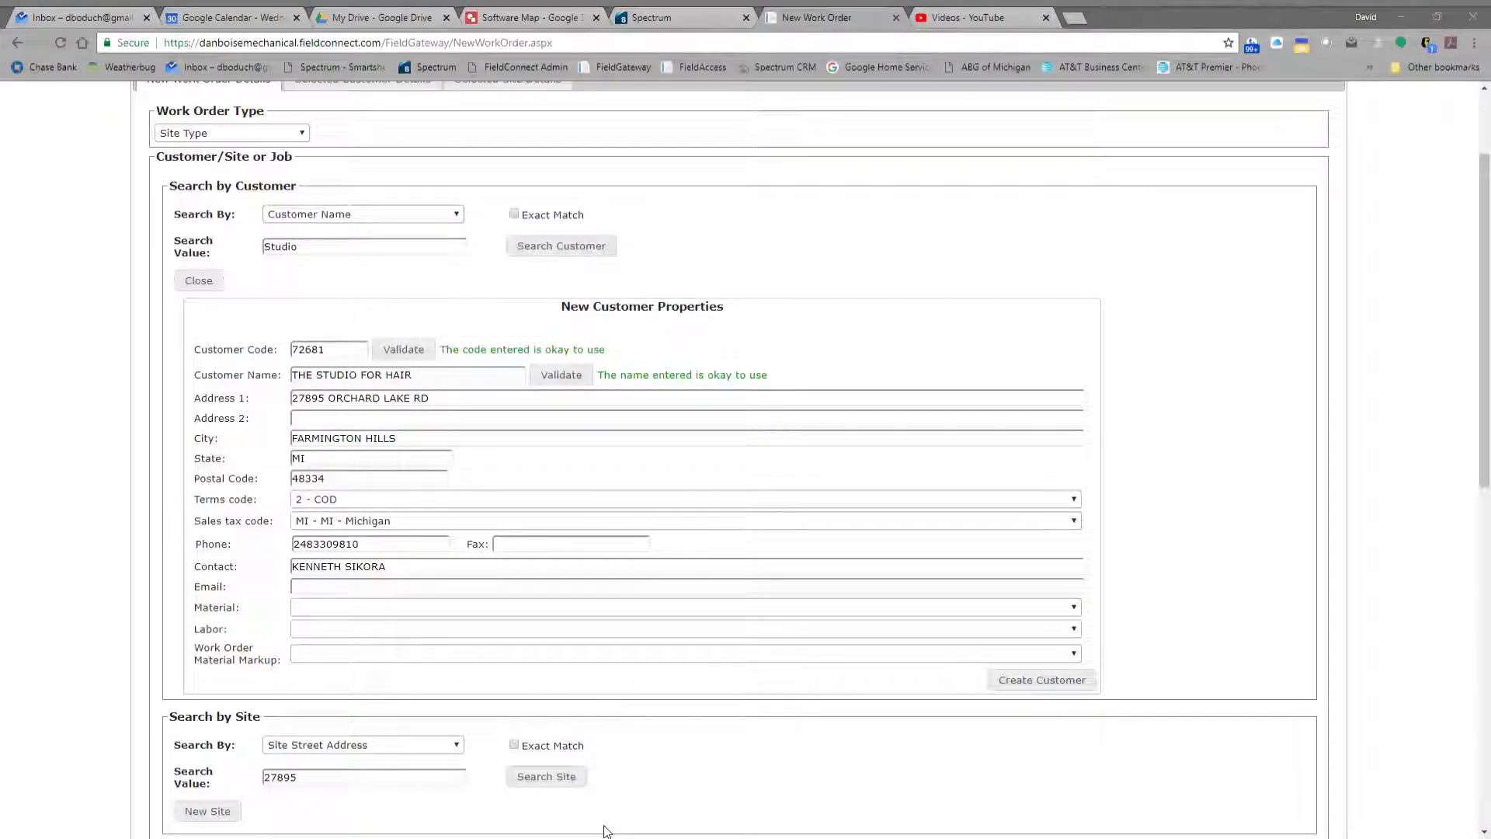
pyautogui.click(606, 831)
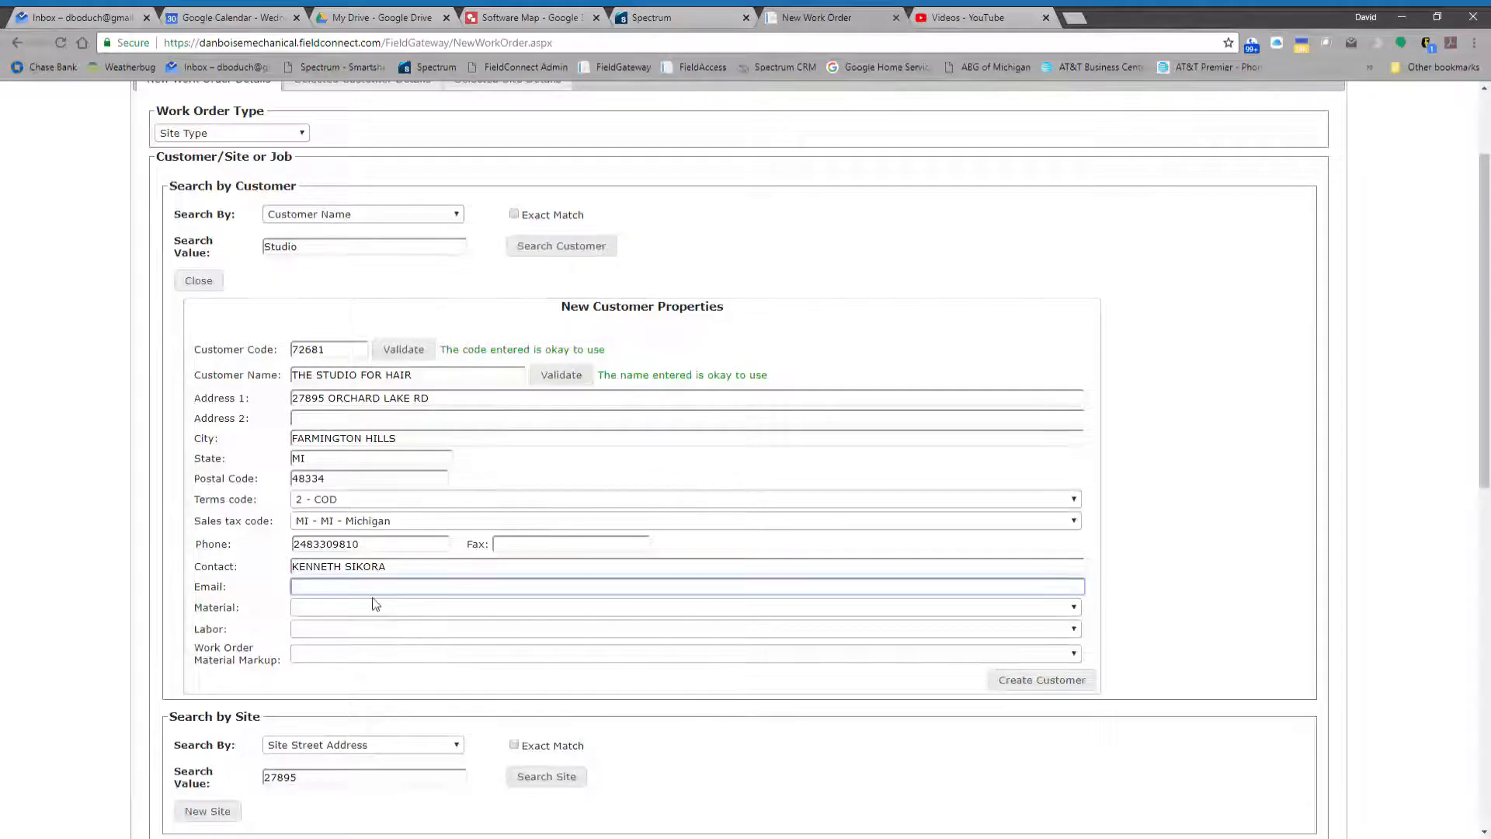
pyautogui.press('Tab')
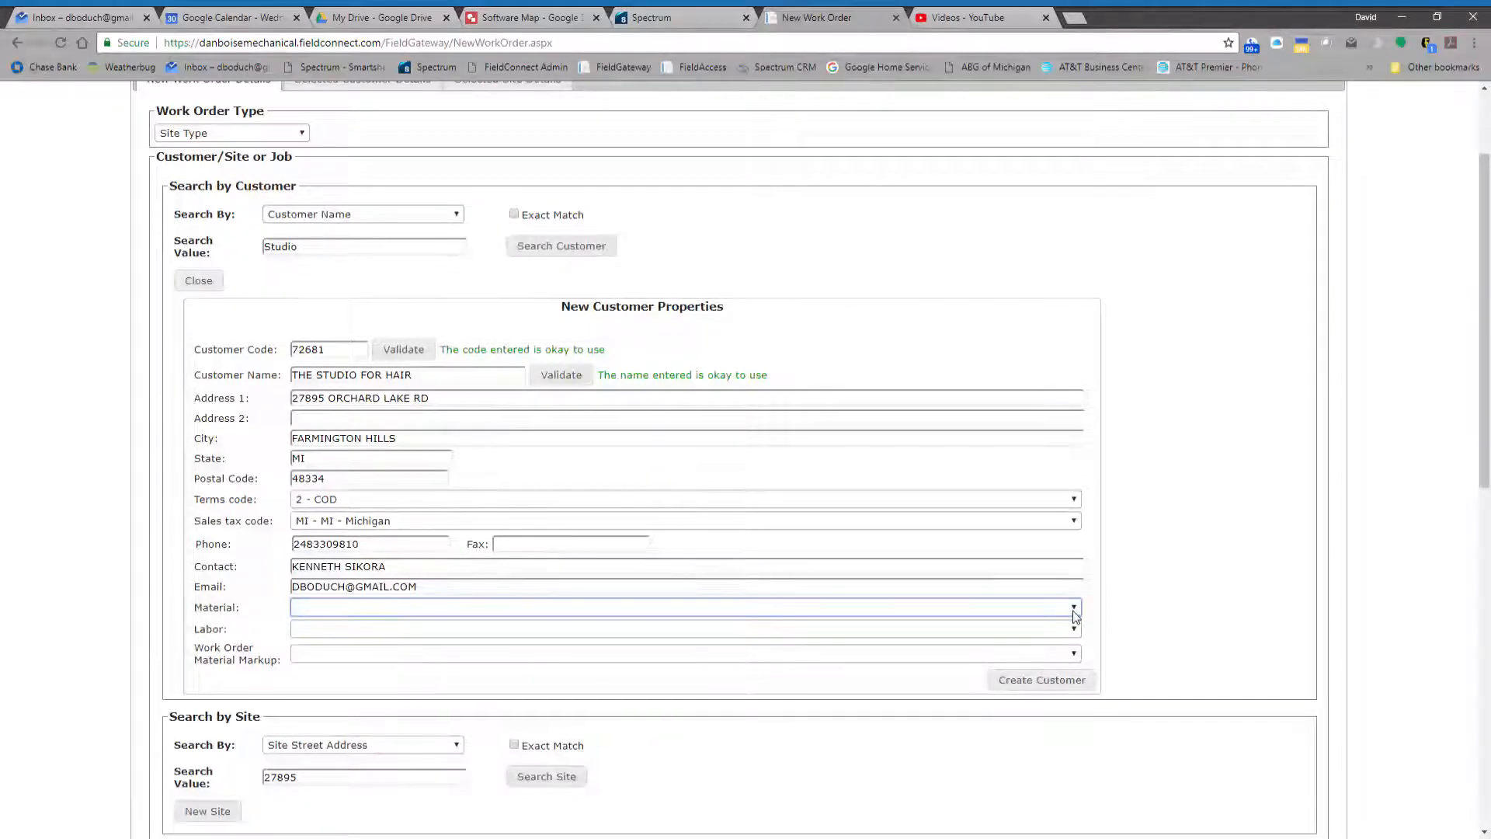
# - Create the customer with material and labor both set to 1 and work order material markup set to 1 - STANDARD
pyautogui.click(1217, 589)
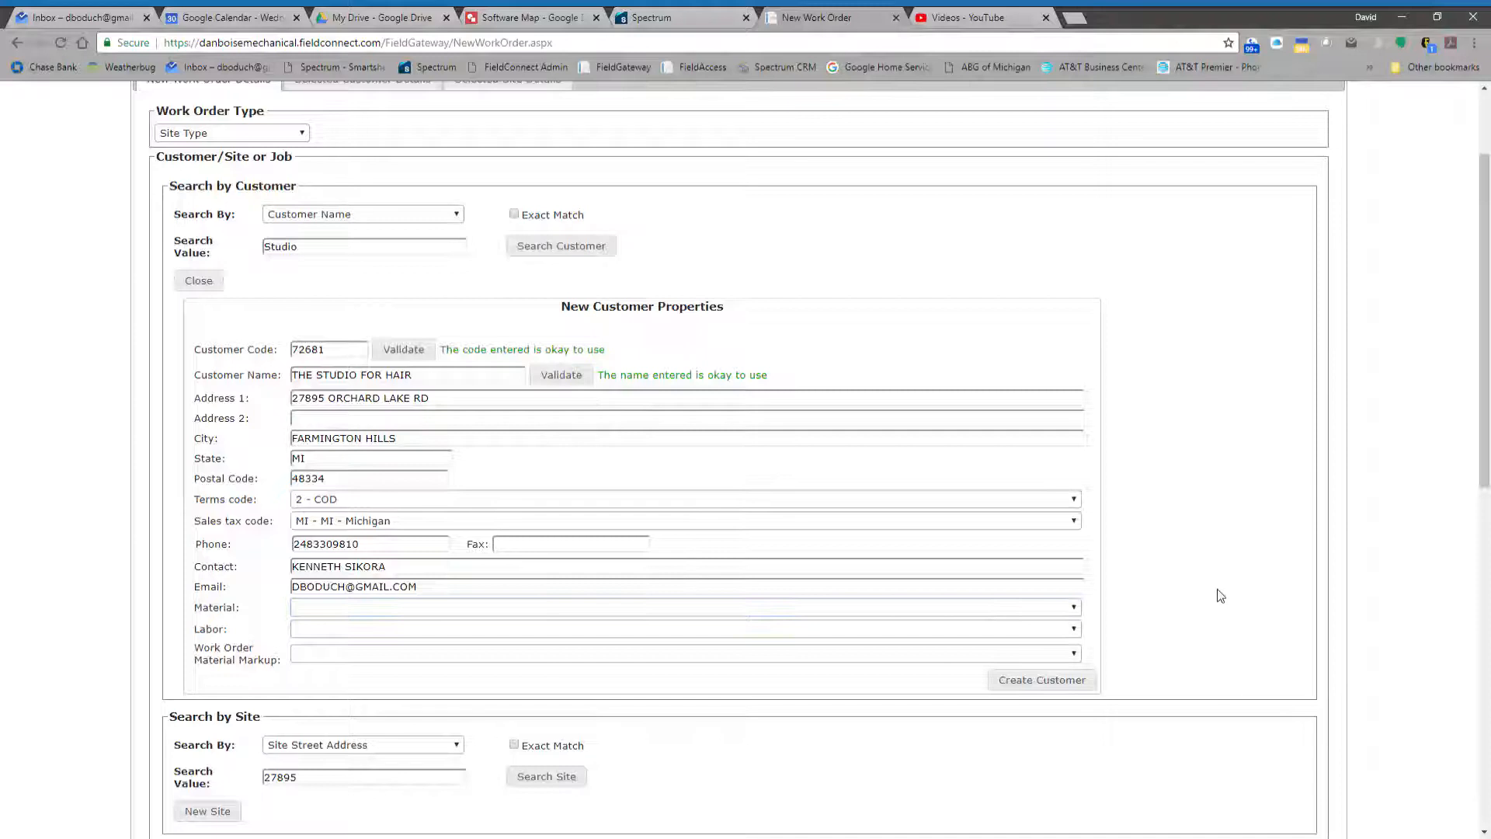
pyautogui.click(1029, 610)
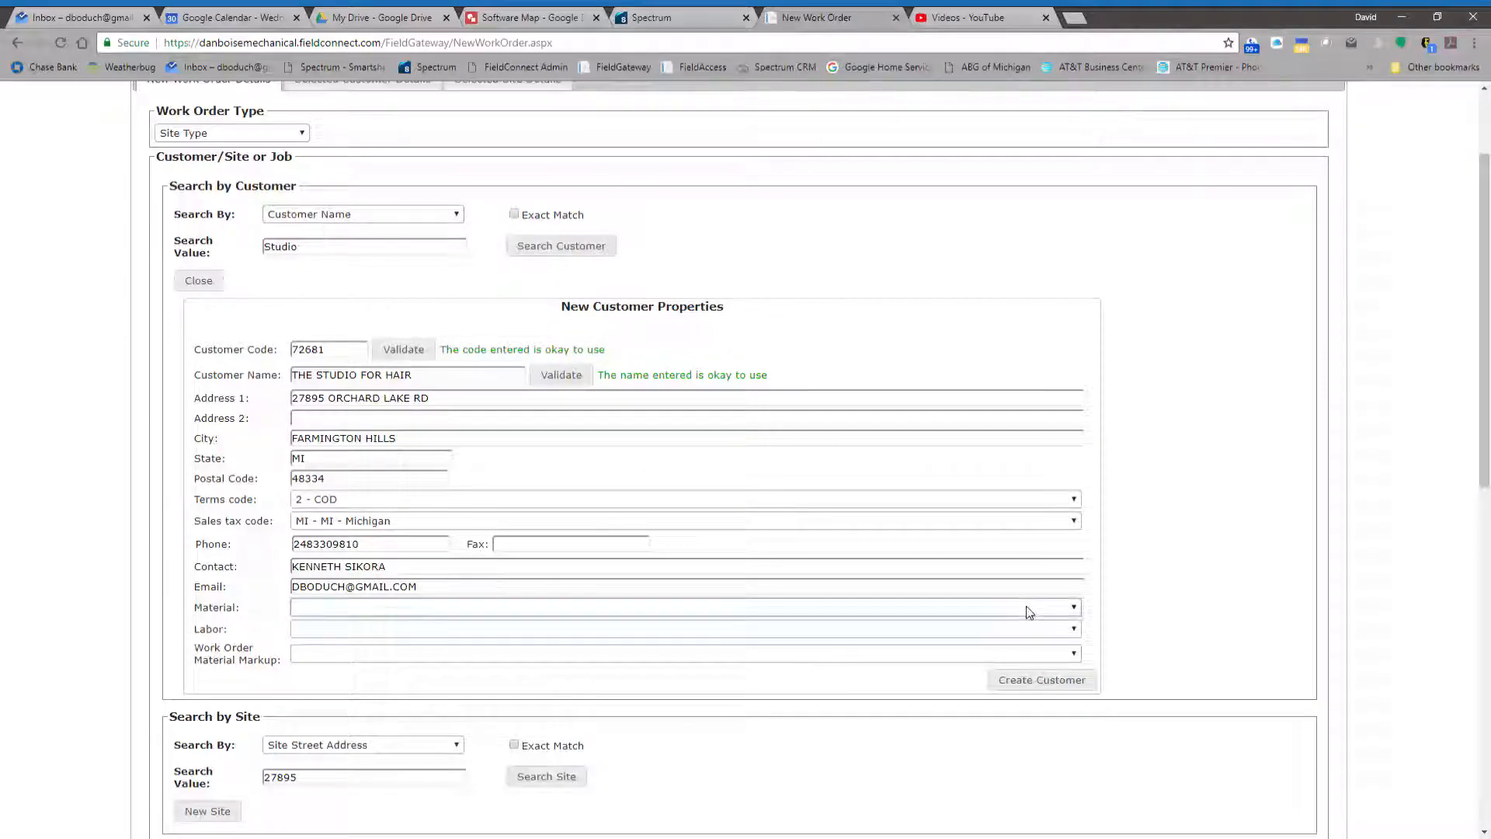
pyautogui.click(550, 644)
pyautogui.click(623, 637)
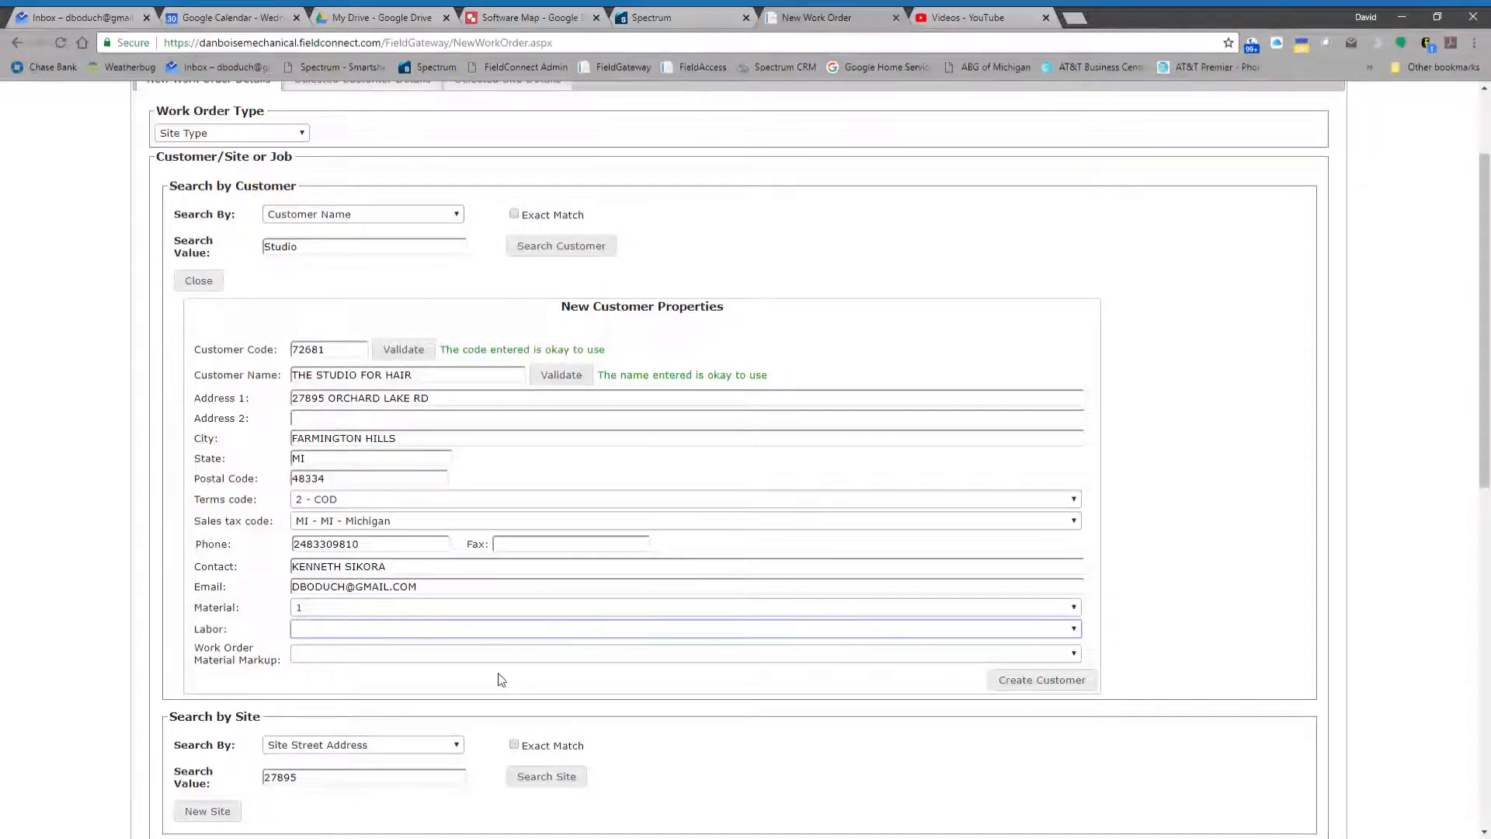
pyautogui.click(500, 665)
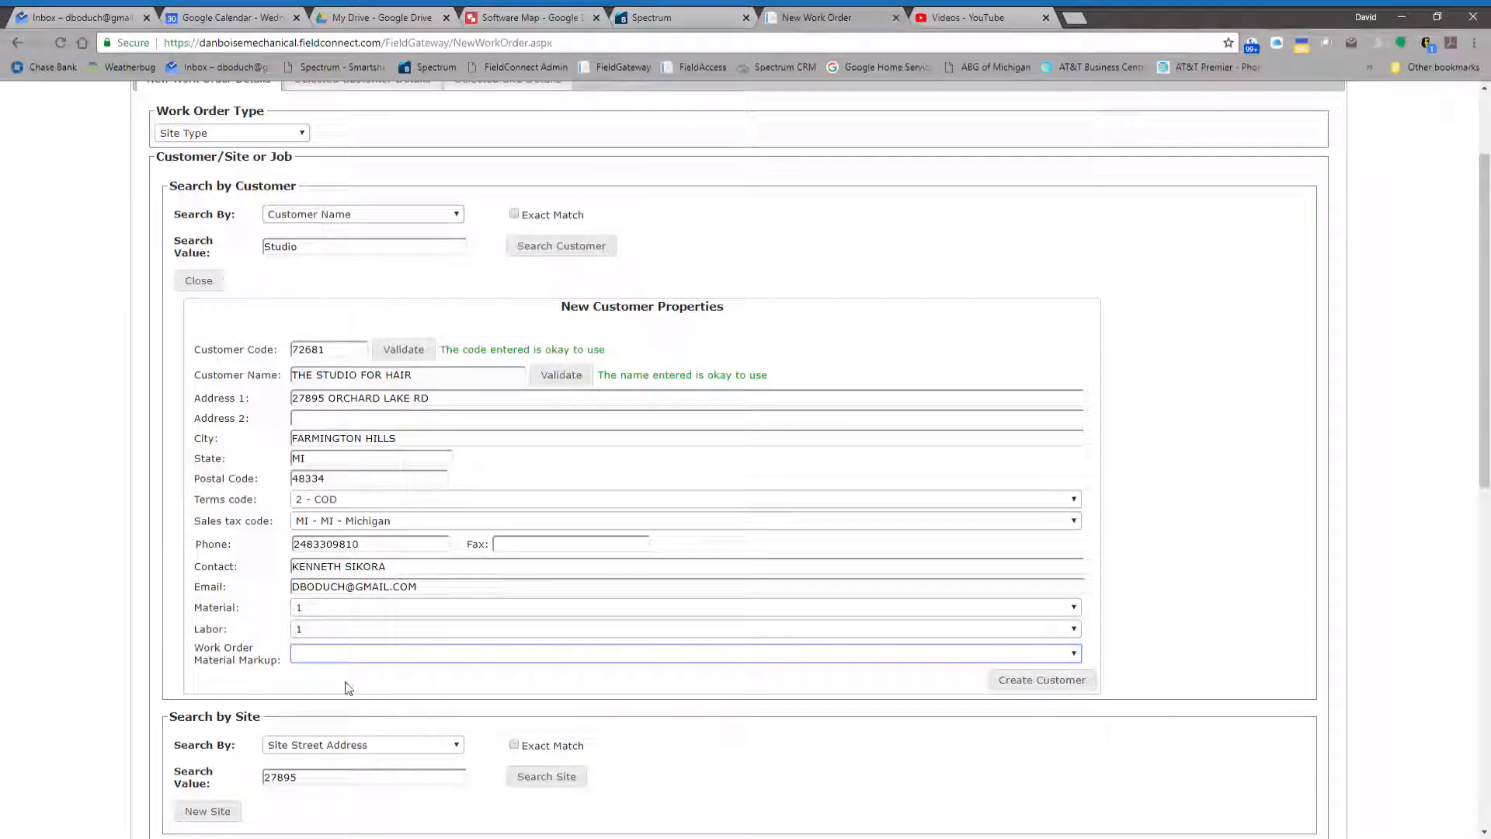
pyautogui.click(345, 683)
pyautogui.click(1041, 686)
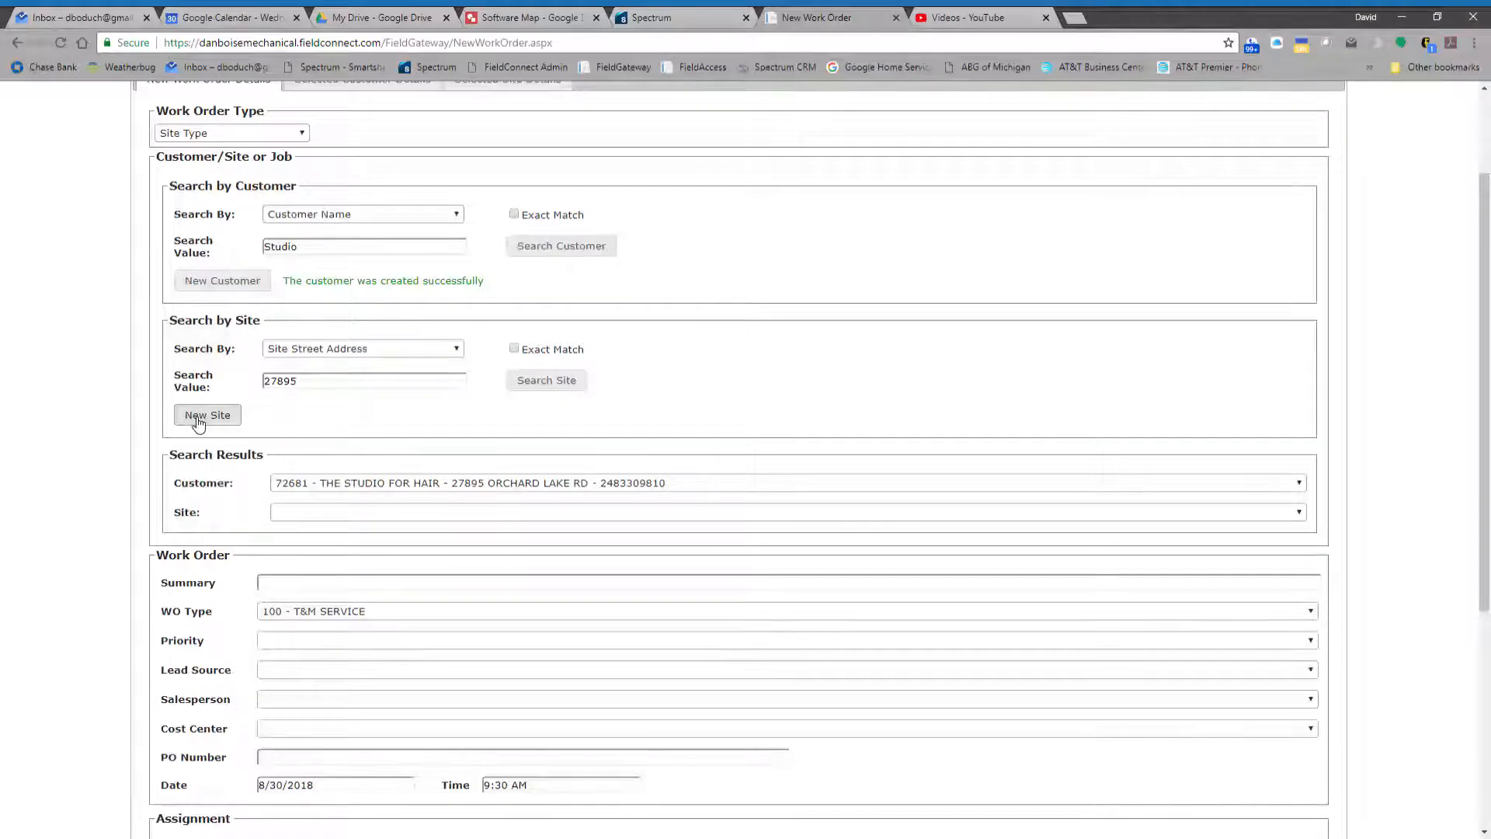
# - Start a new site for the created customer, enter the customer's code as the site code and validate it
pyautogui.click(198, 419)
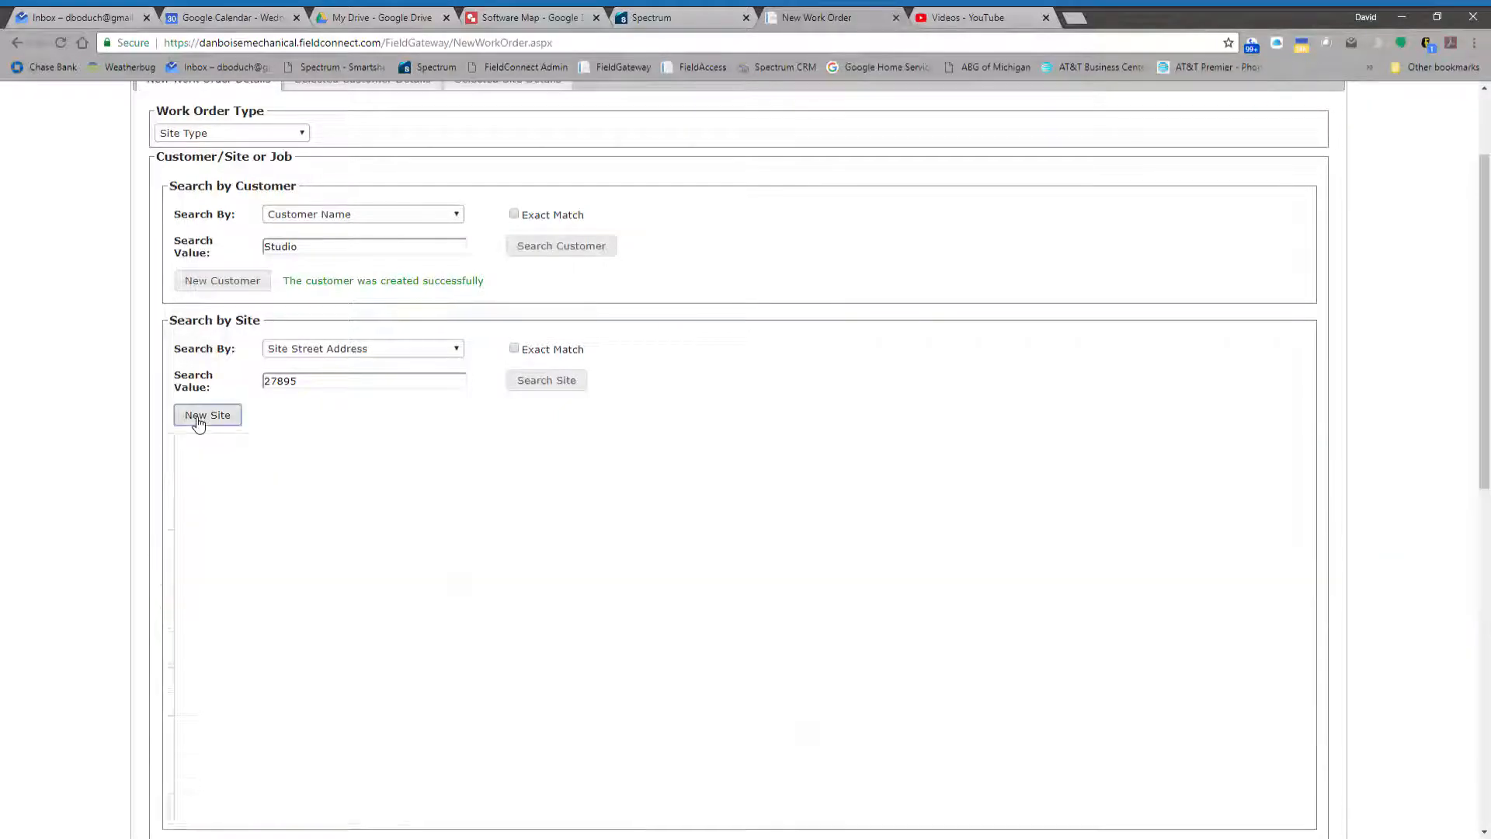
pyautogui.click(306, 485)
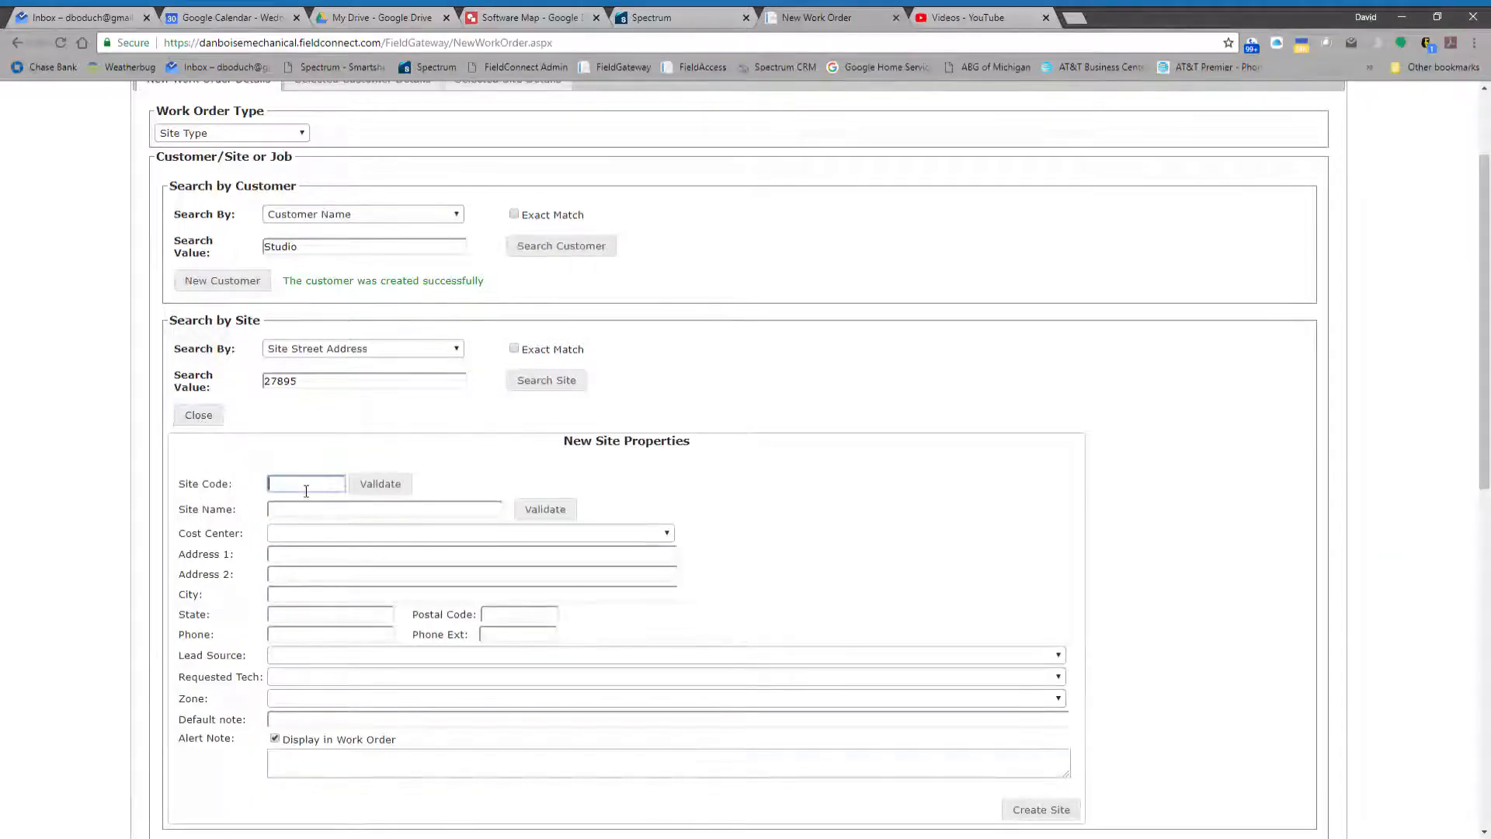
pyautogui.scroll(-1, 306, 491)
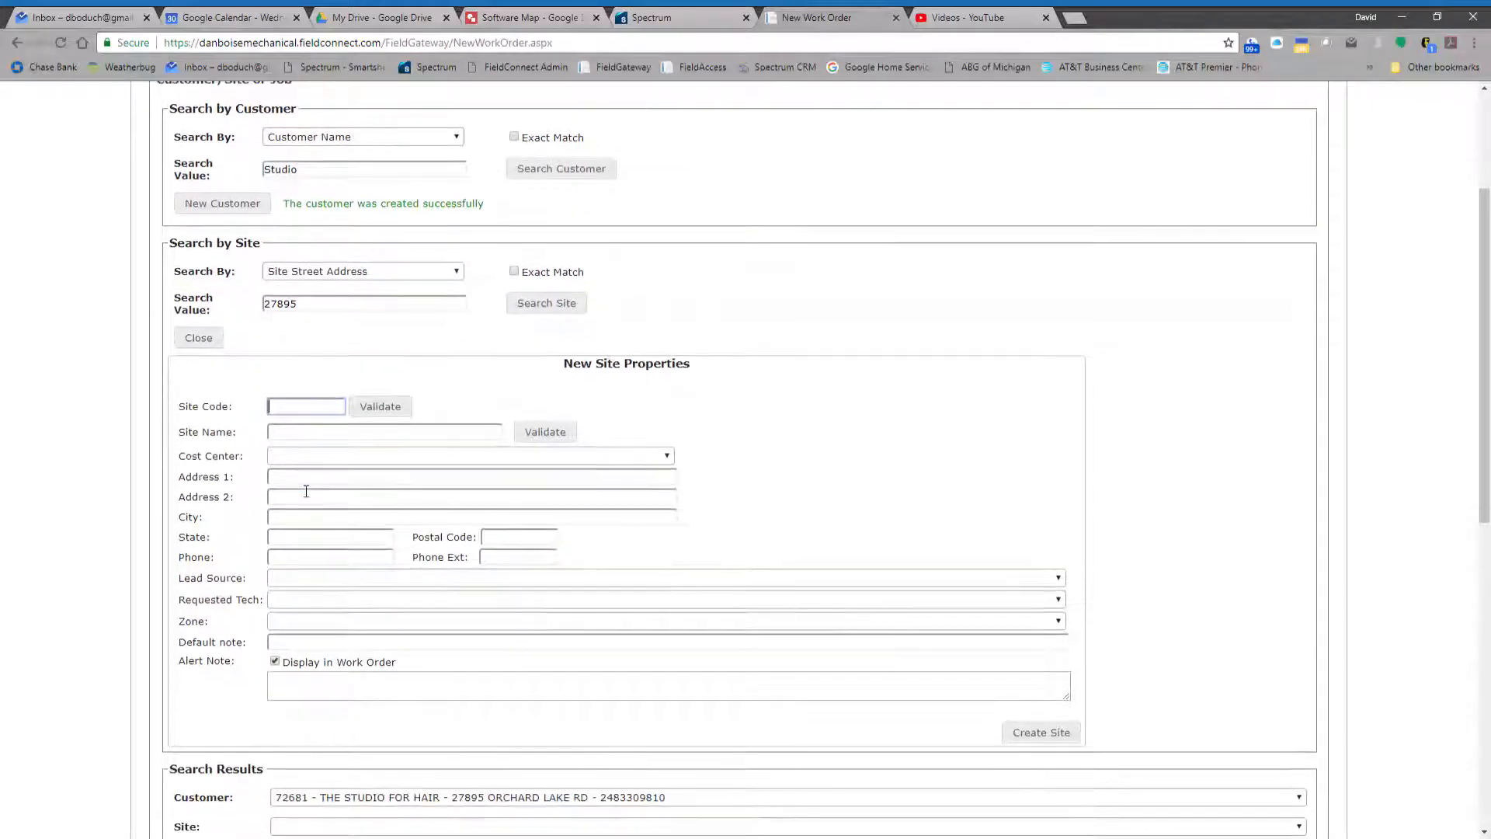
pyautogui.scroll(-2, 306, 491)
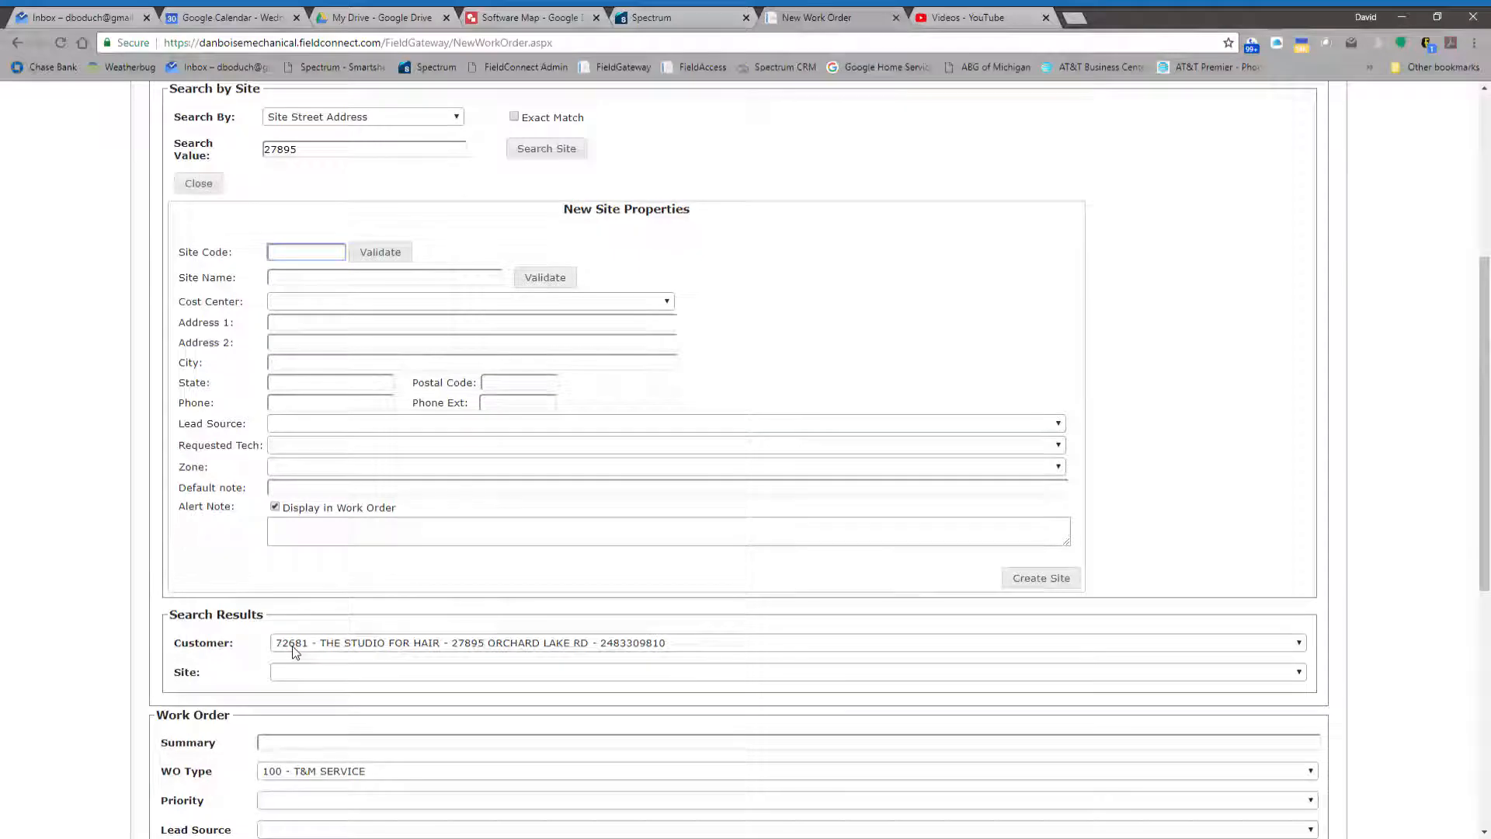
pyautogui.write('72681')
pyautogui.click(376, 254)
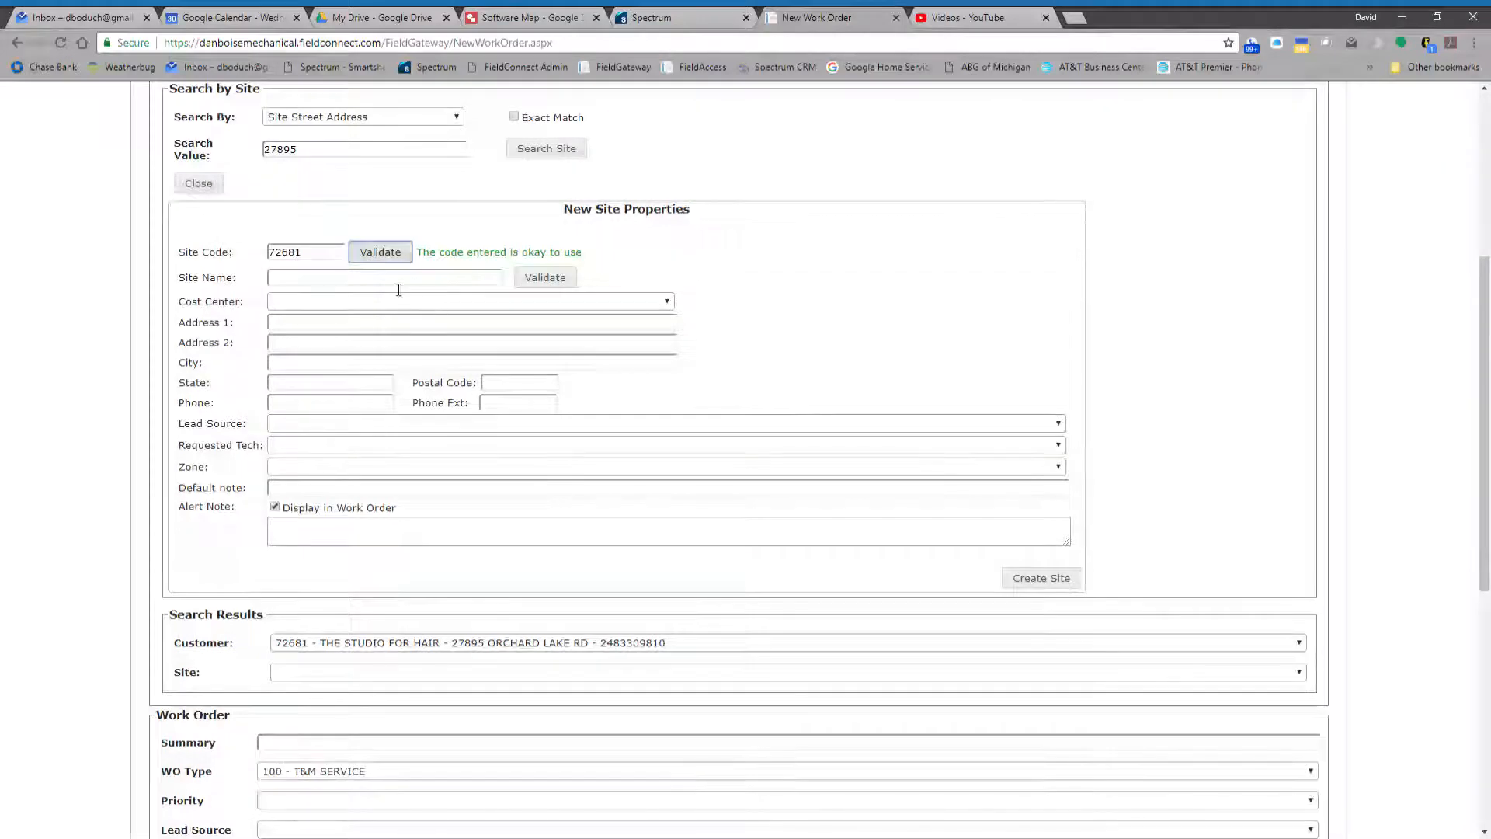
# - Enter THE STUDIO FOR HAIR as the site name and go to the cost center field
pyautogui.click(399, 288)
pyautogui.write('the')
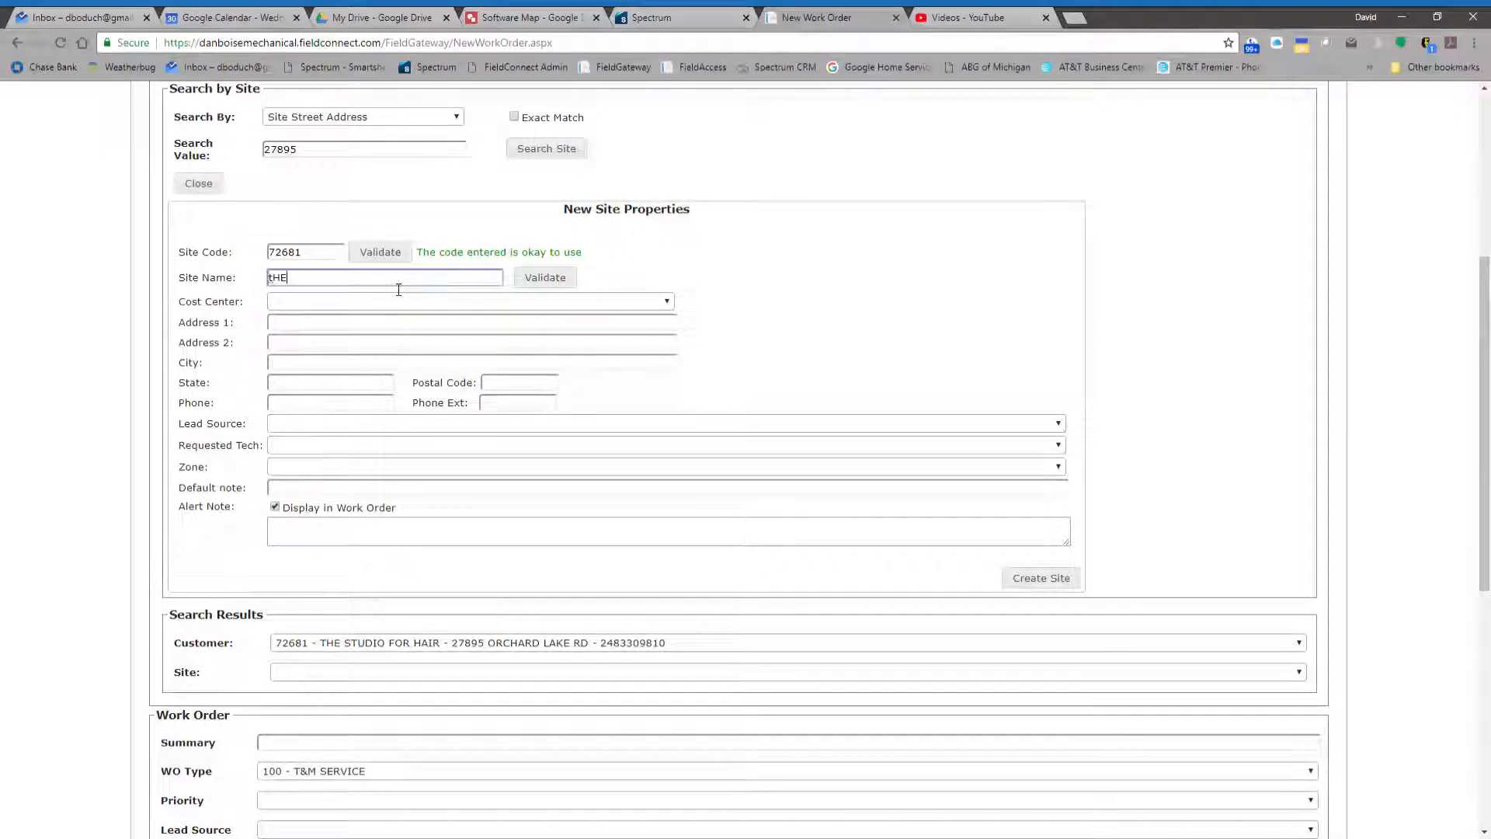
pyautogui.press('BackSpace')
pyautogui.press('BackSpace')
pyautogui.press('BackSpace')
pyautogui.press('BackSpace')
pyautogui.write('T')
pyautogui.click(623, 825)
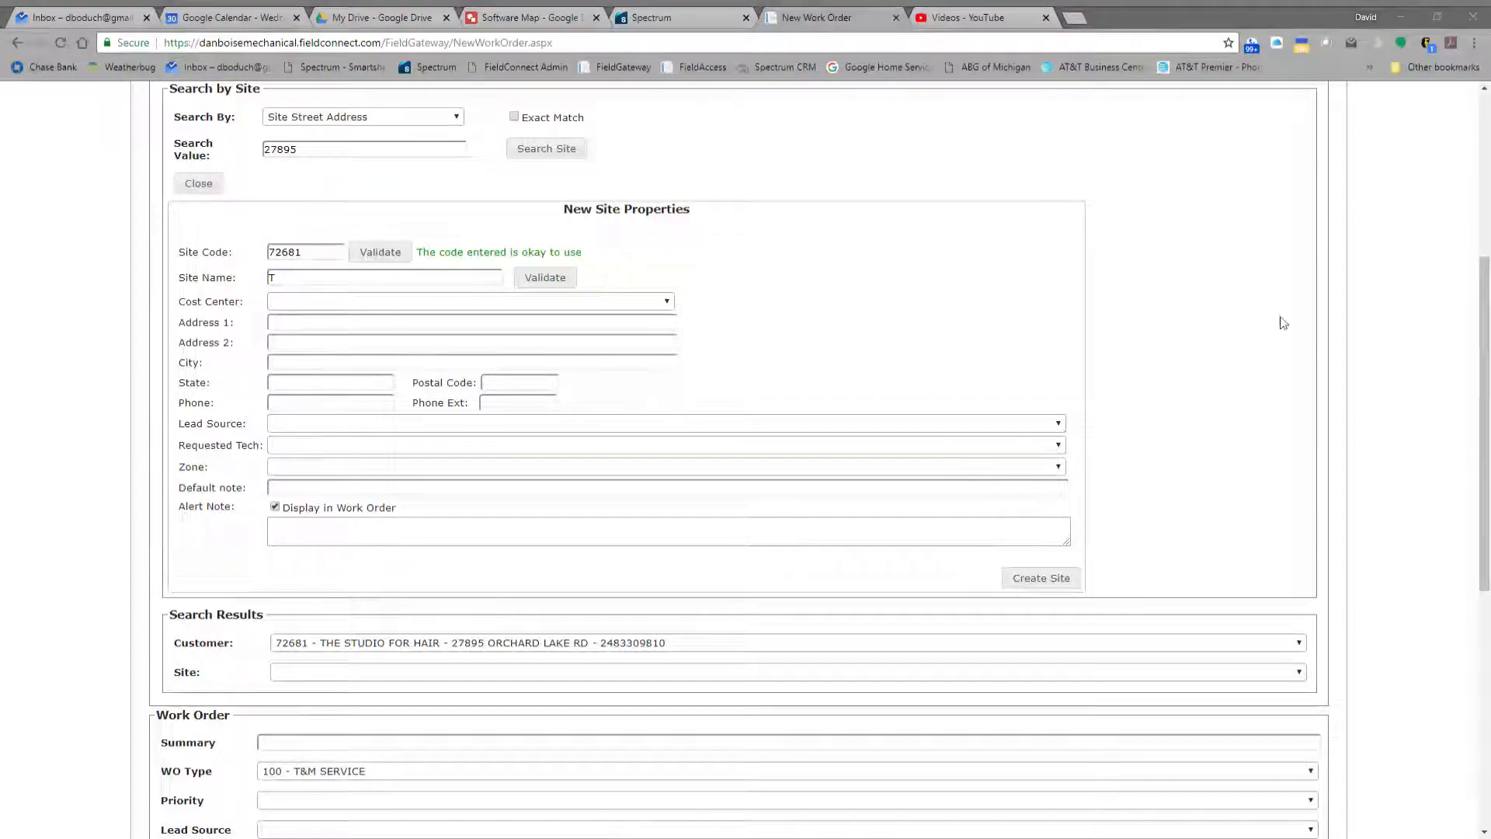
pyautogui.click(644, 831)
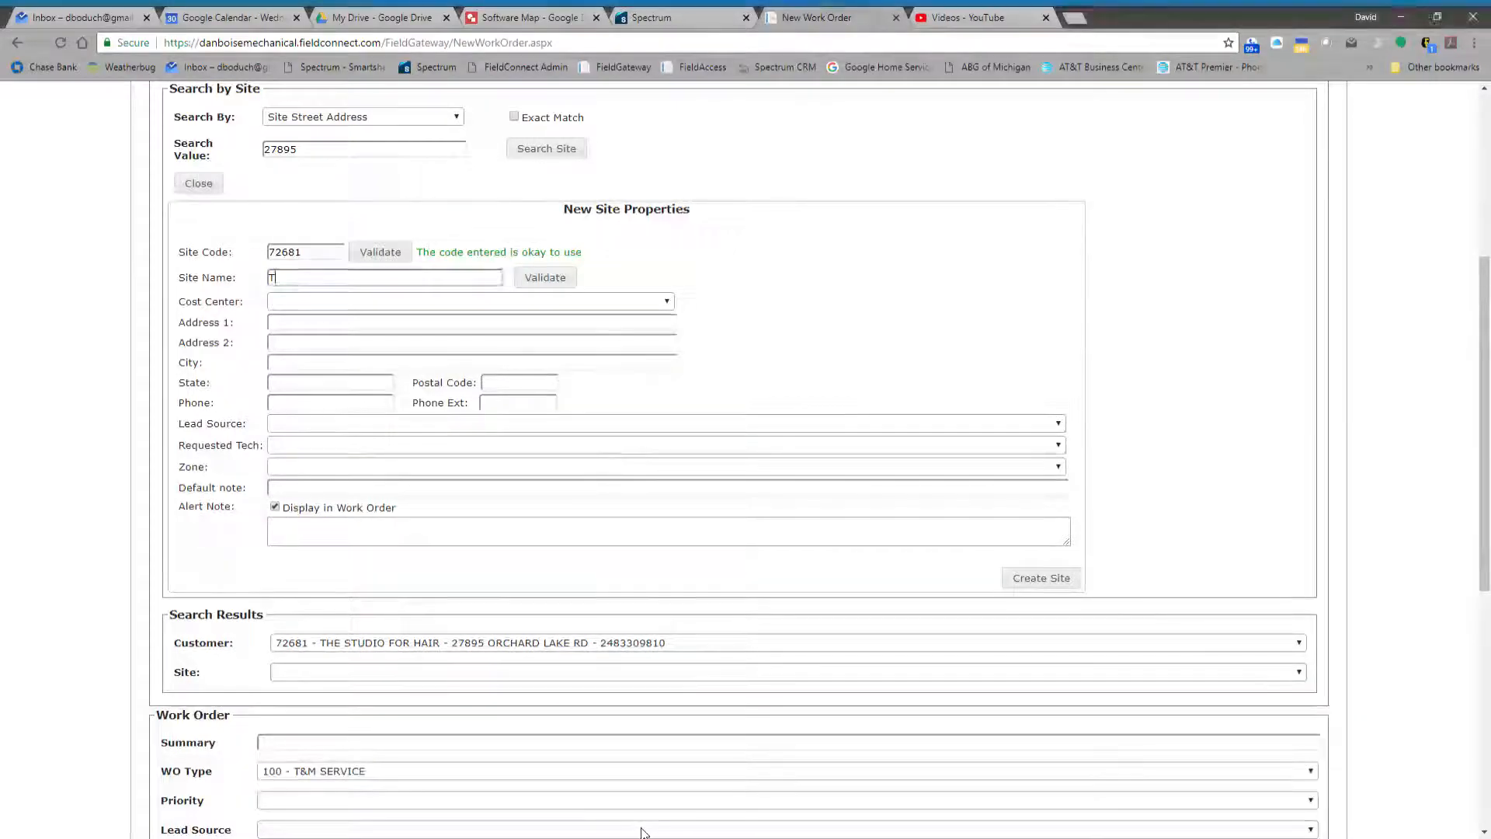
pyautogui.write('HE ')
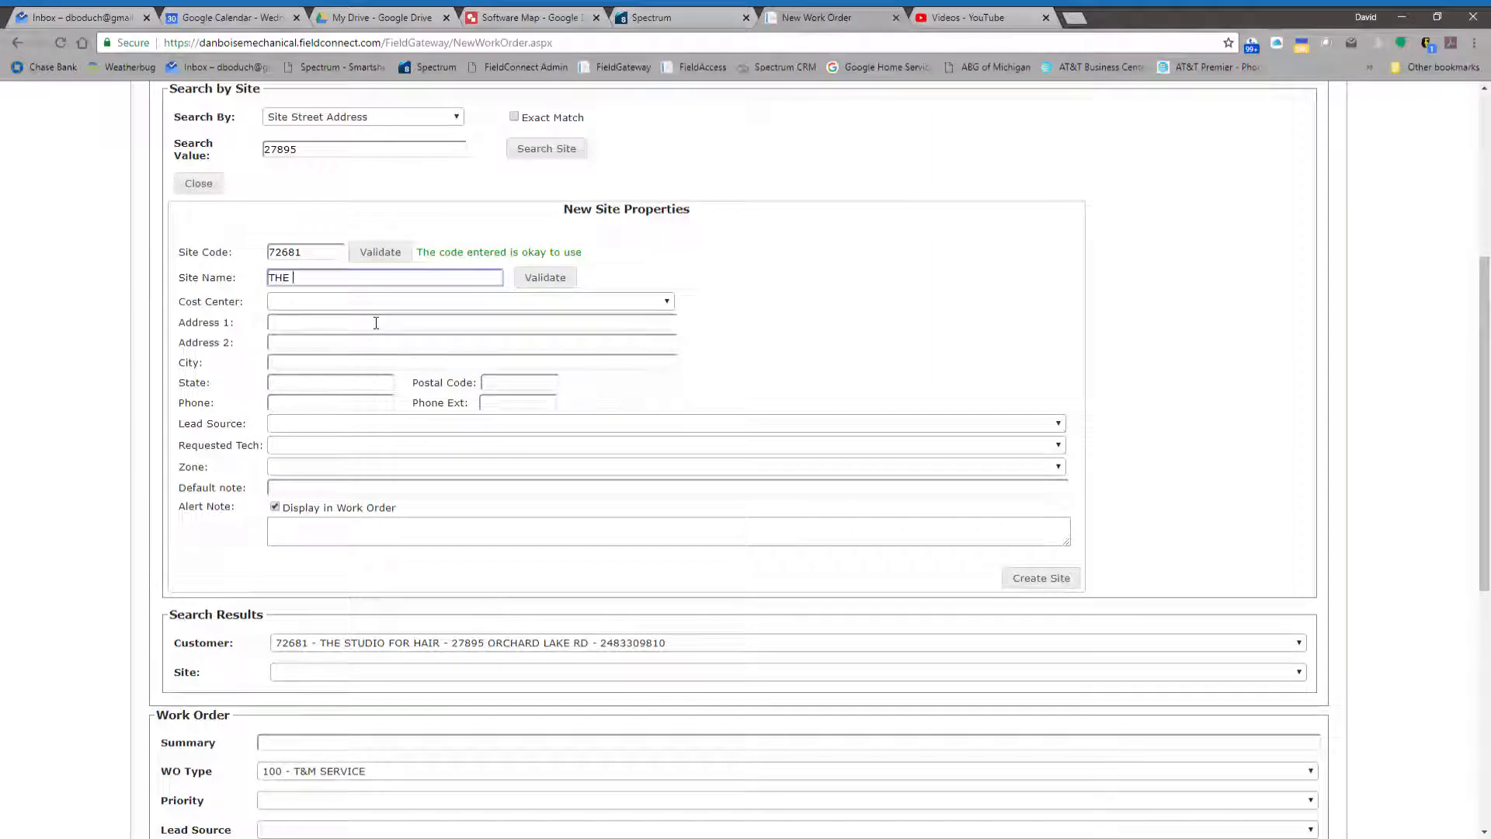
pyautogui.write('STUDIO FOR')
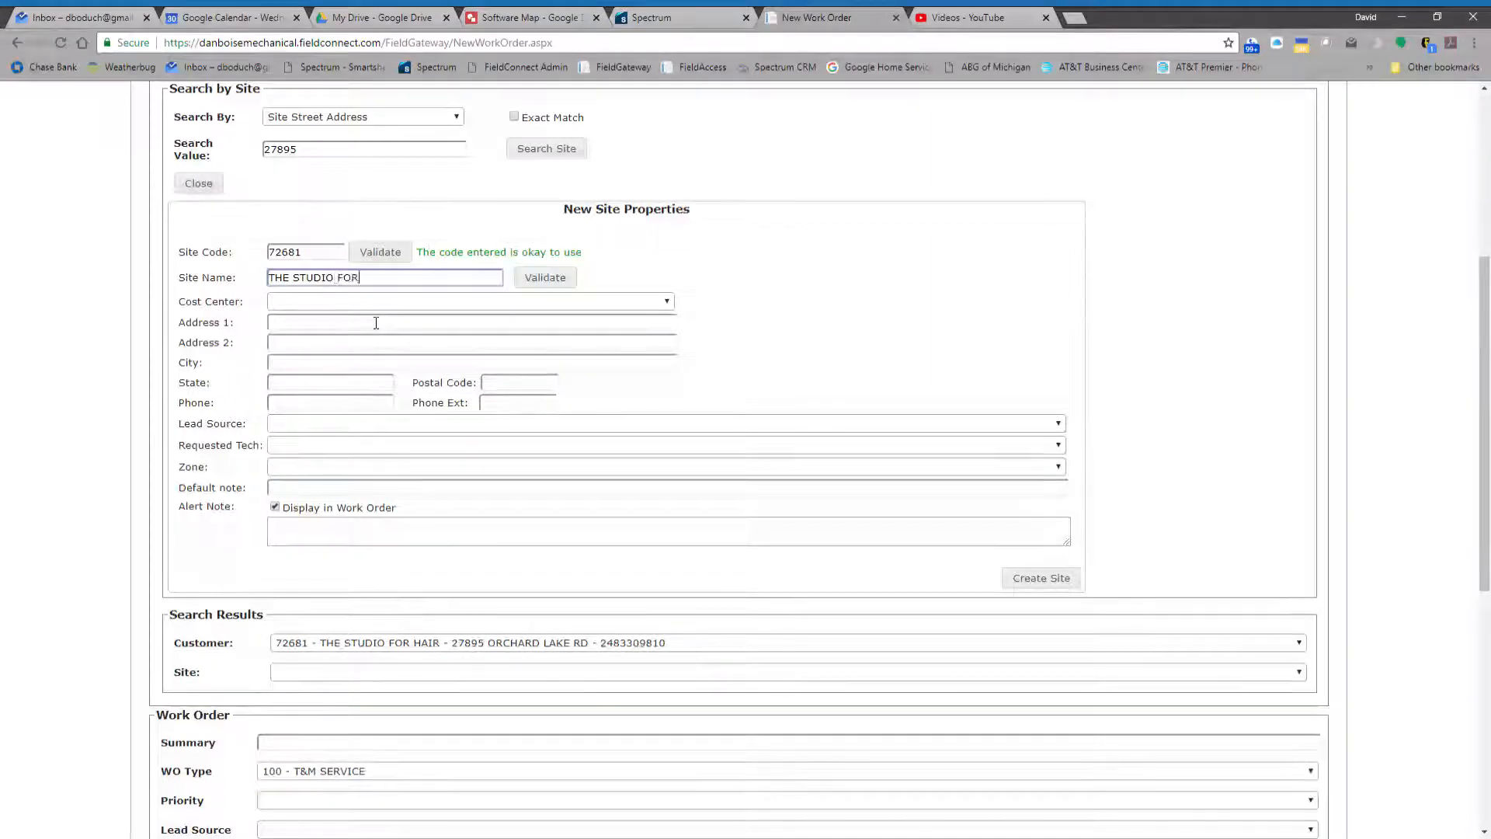
pyautogui.write(' HAIR')
pyautogui.press('Tab')
pyautogui.press('Tab')
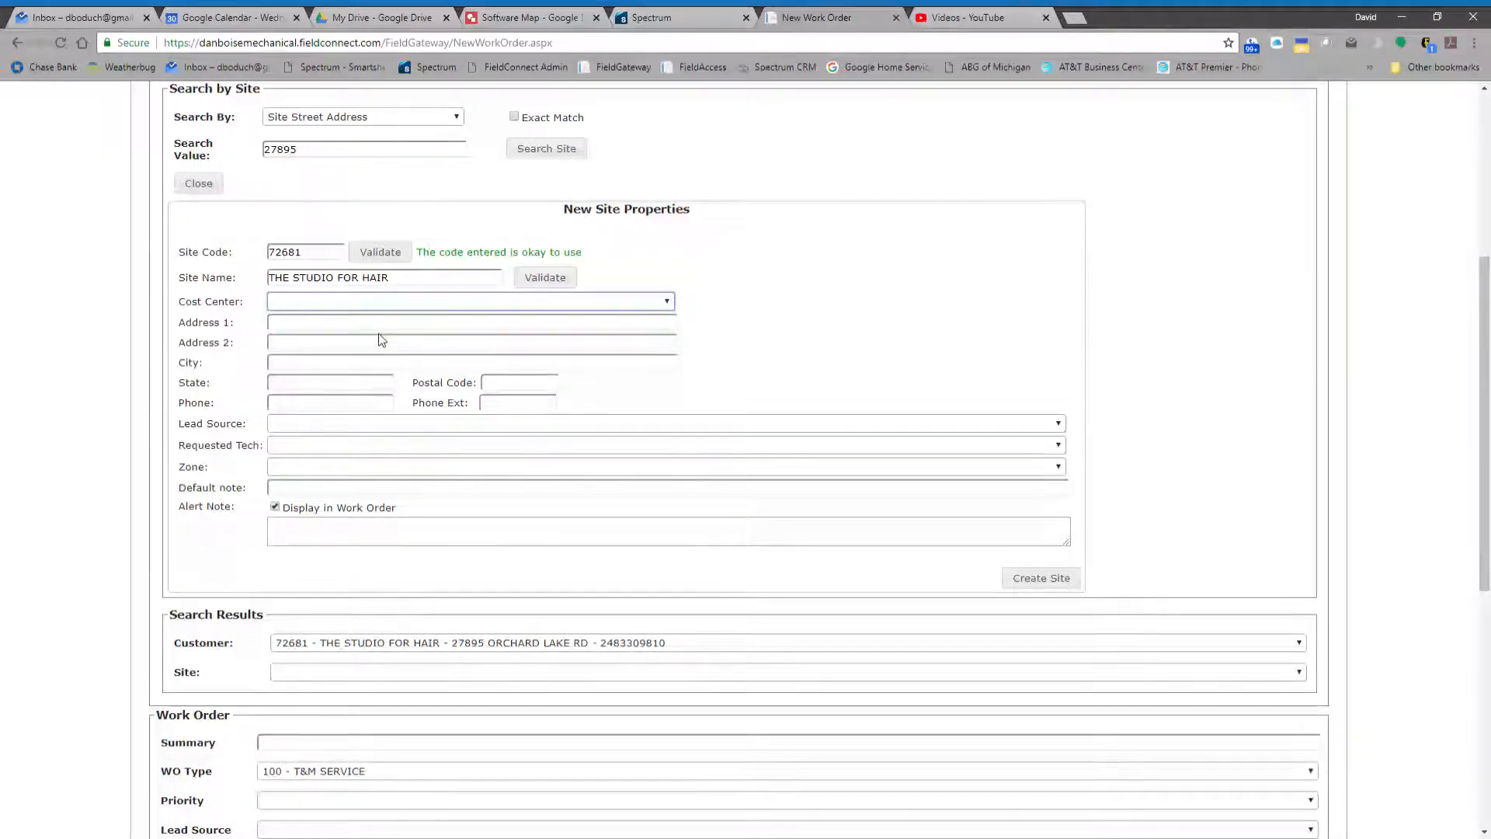
# - Set the site's cost center to 0220 - HVAC Work Orders and go to the first address line
pyautogui.click(631, 823)
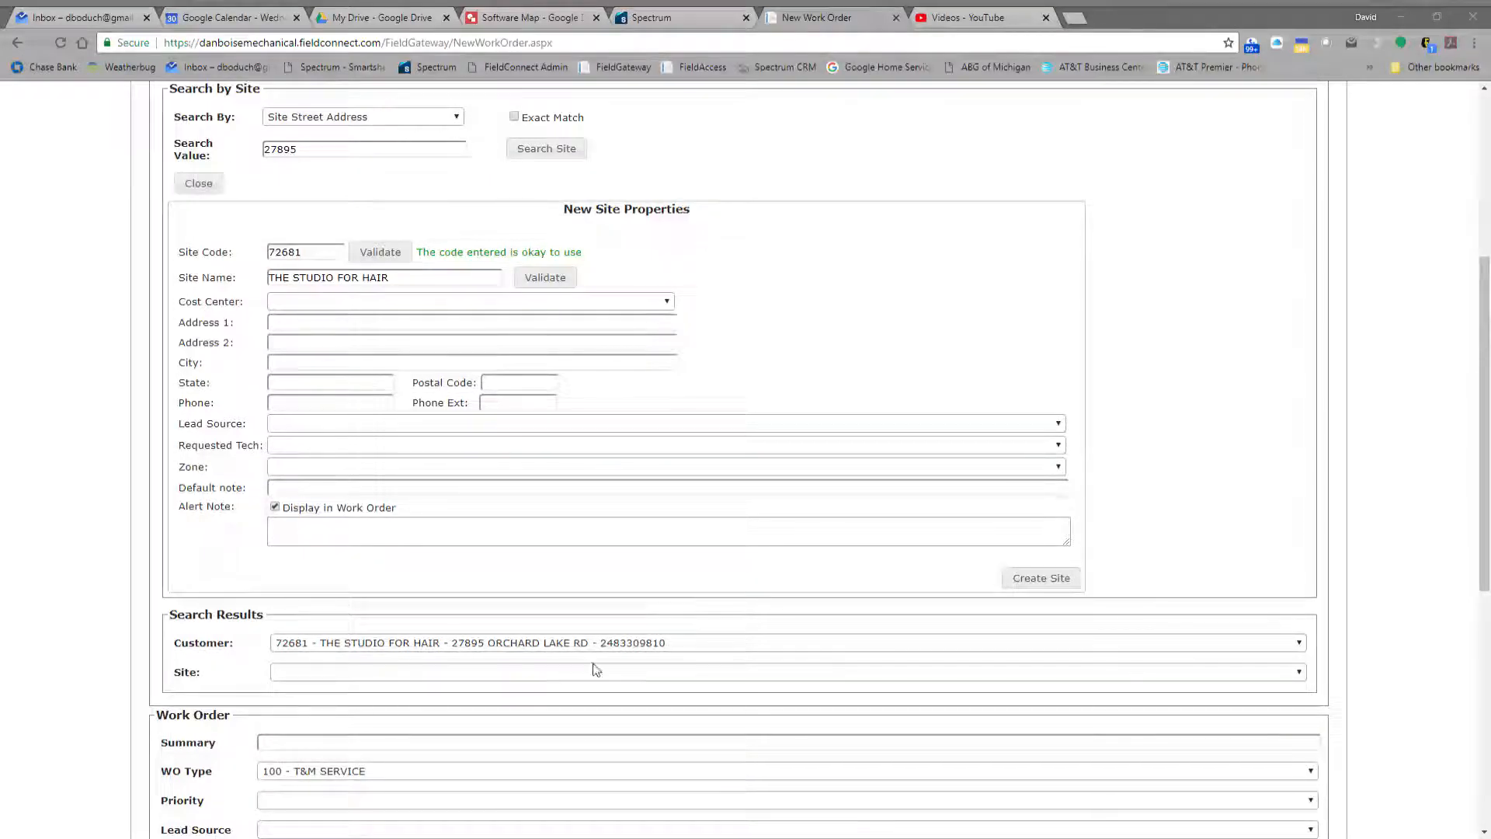
pyautogui.click(640, 828)
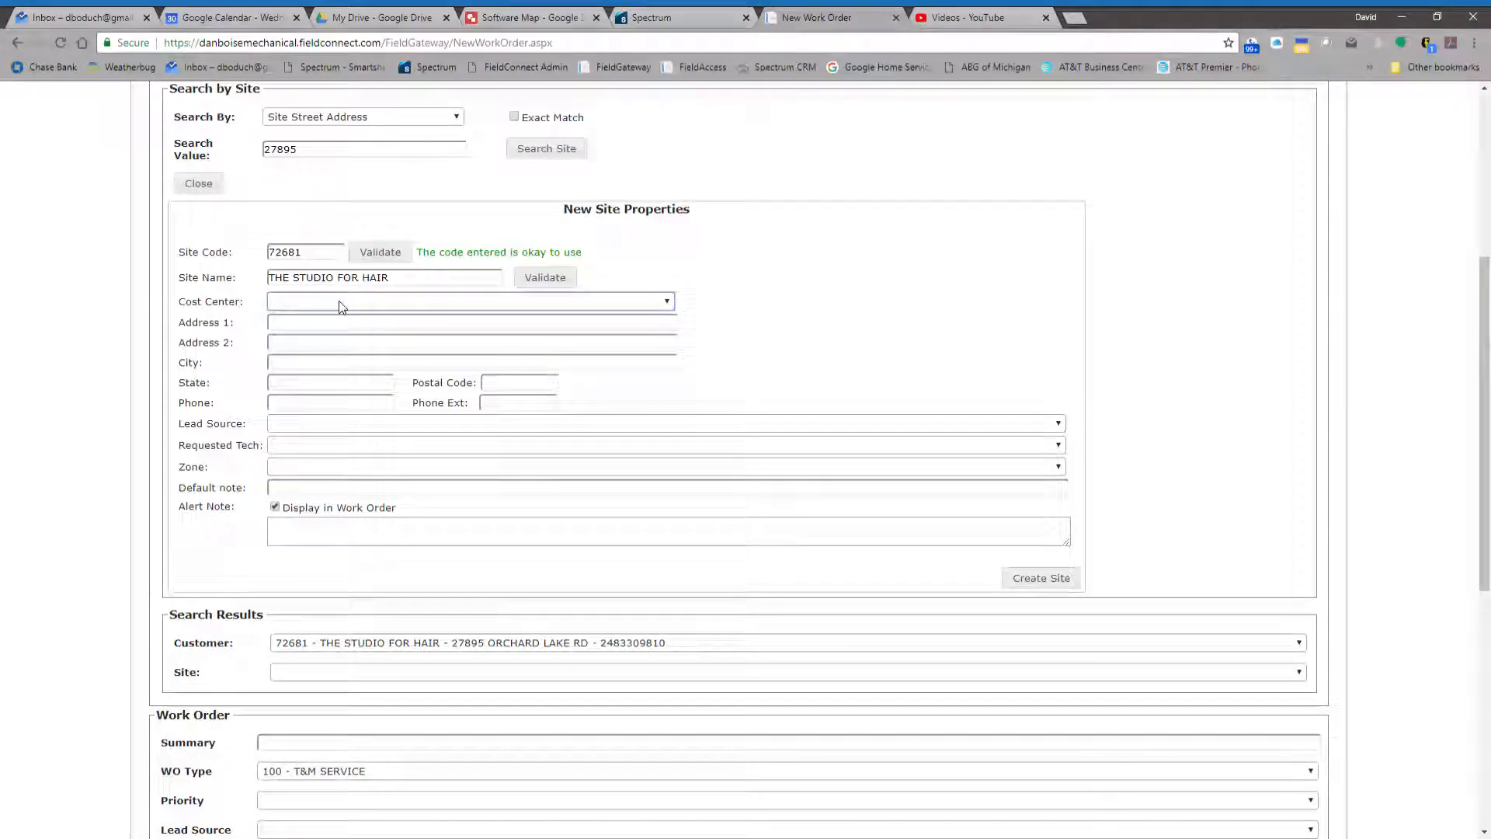
pyautogui.click(366, 400)
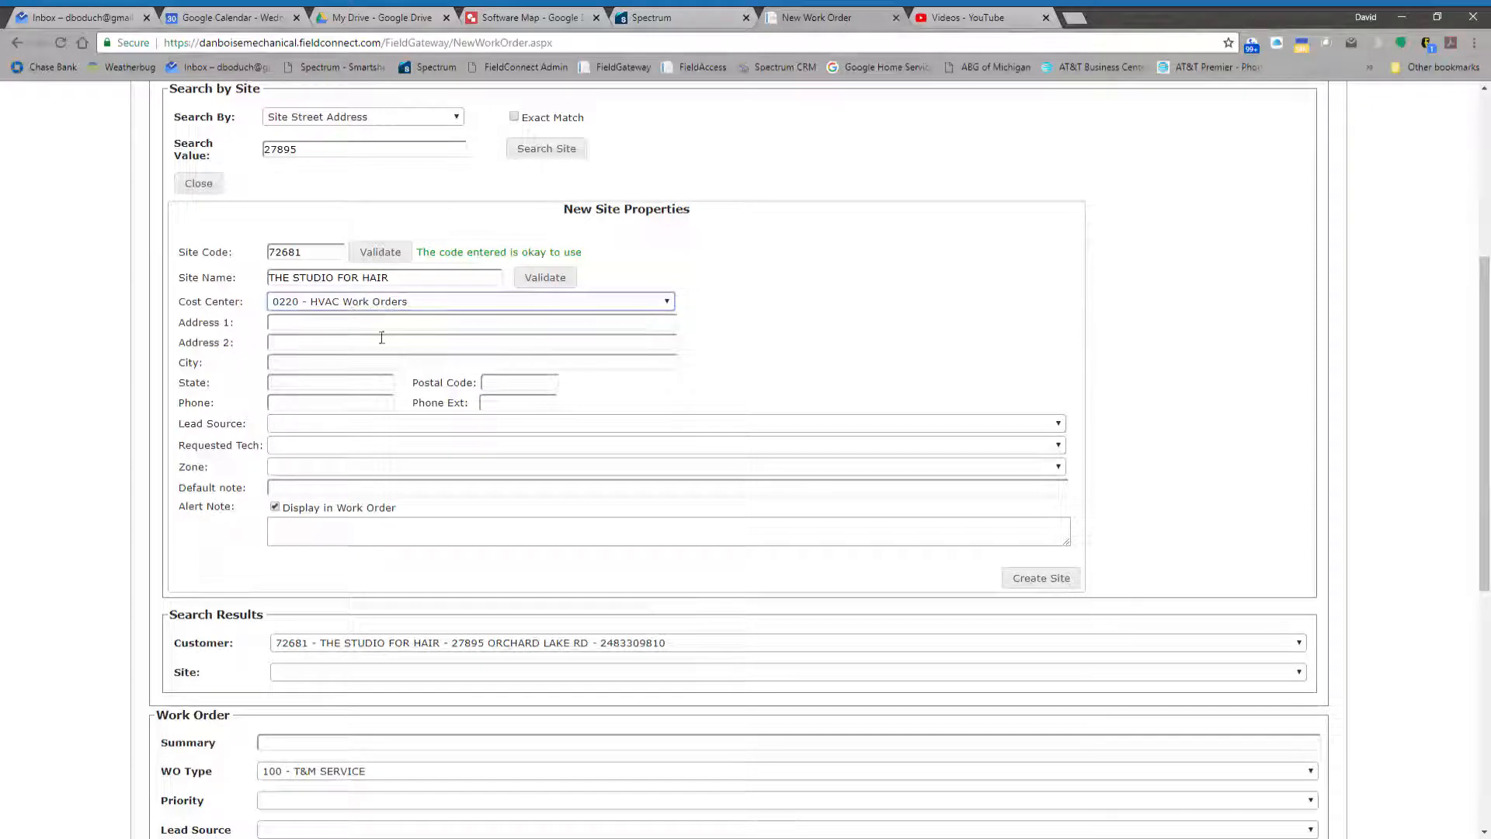
pyautogui.press('Tab')
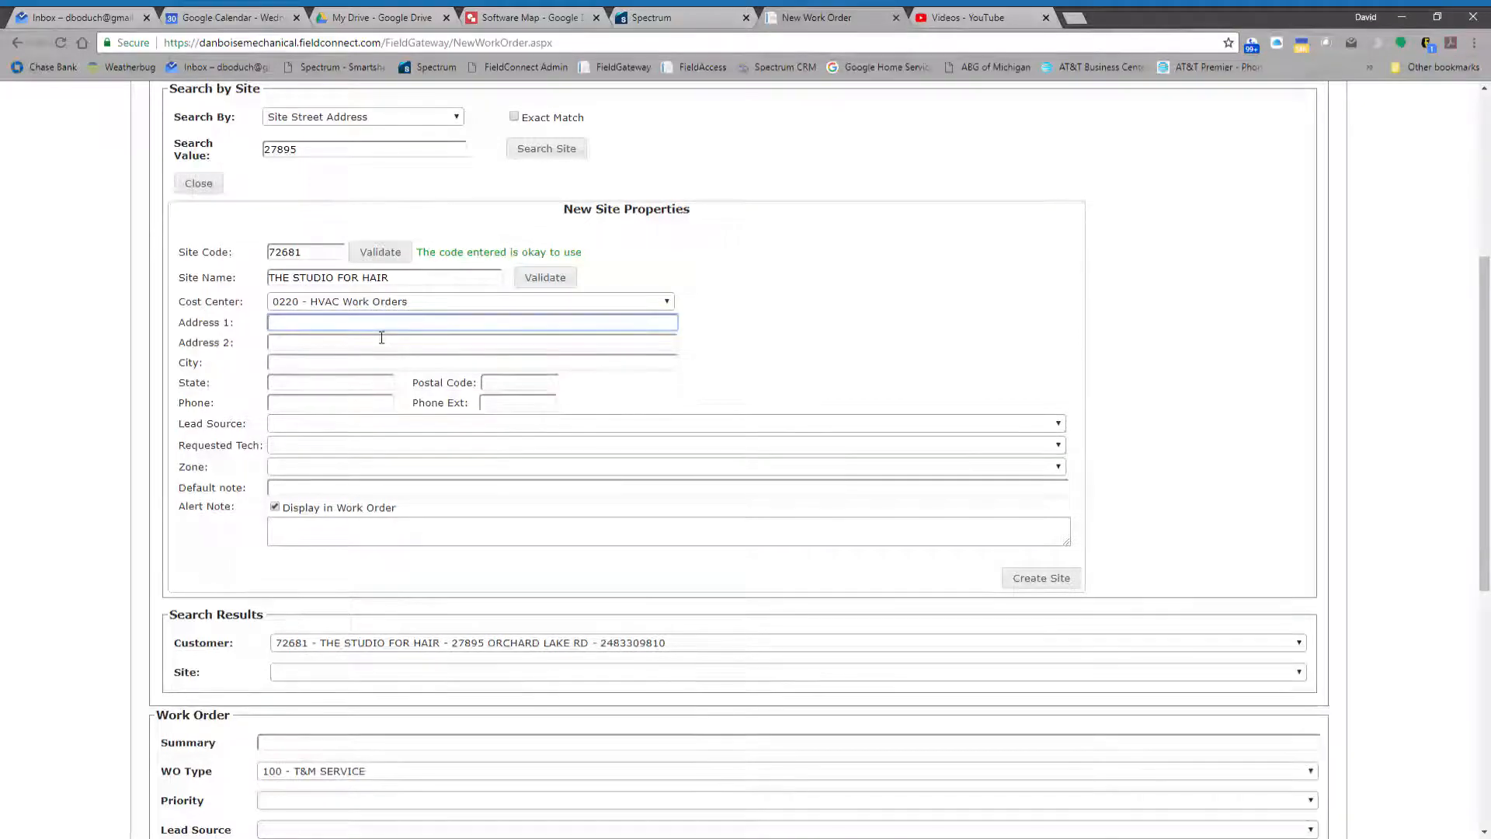
# - Fill in the site's street address, city, state and postal code, leaving the second address line empty
pyautogui.press('Tab')
pyautogui.press('Tab')
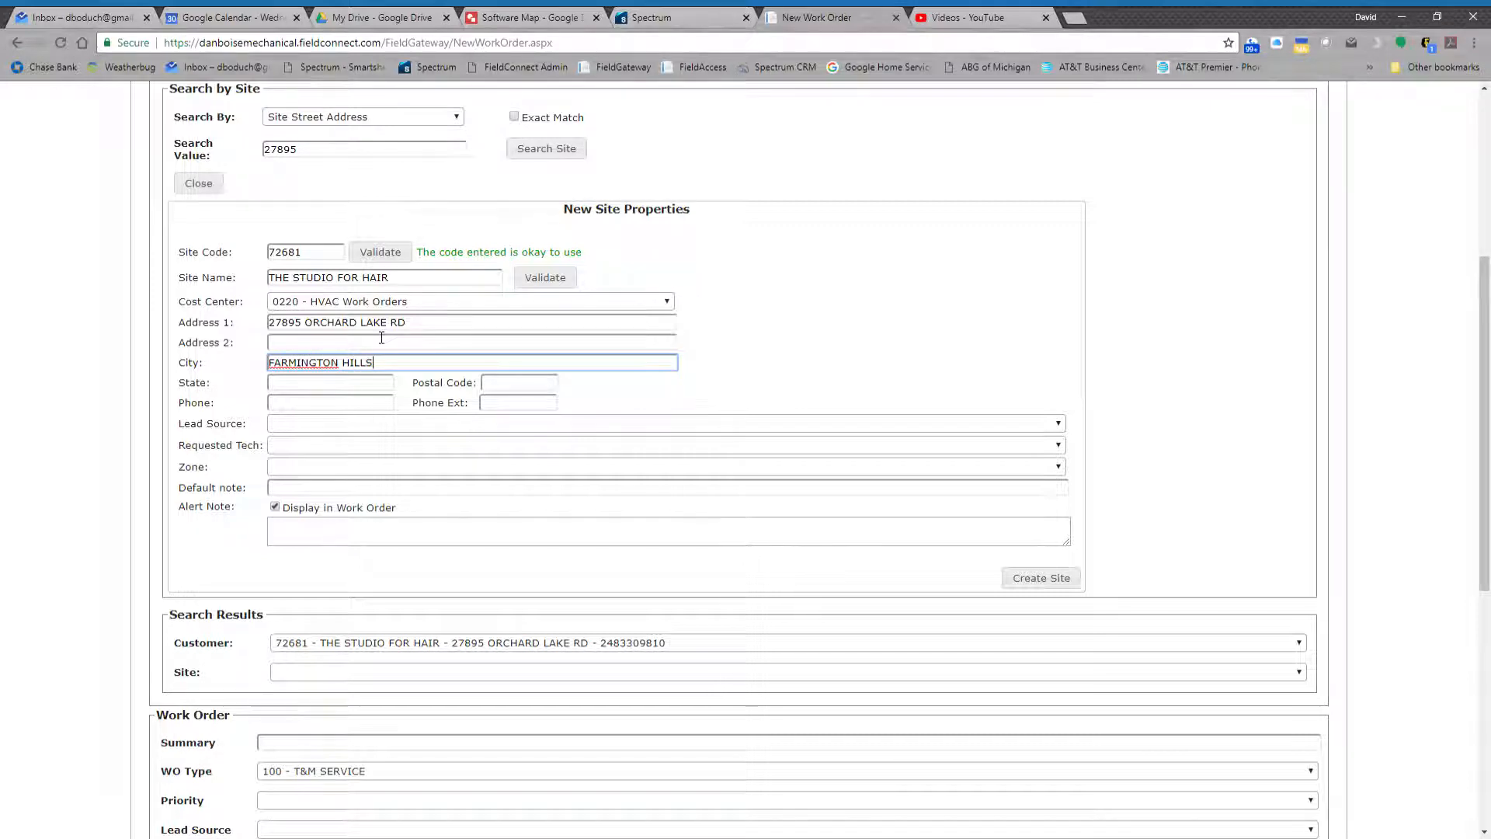
pyautogui.press('Tab')
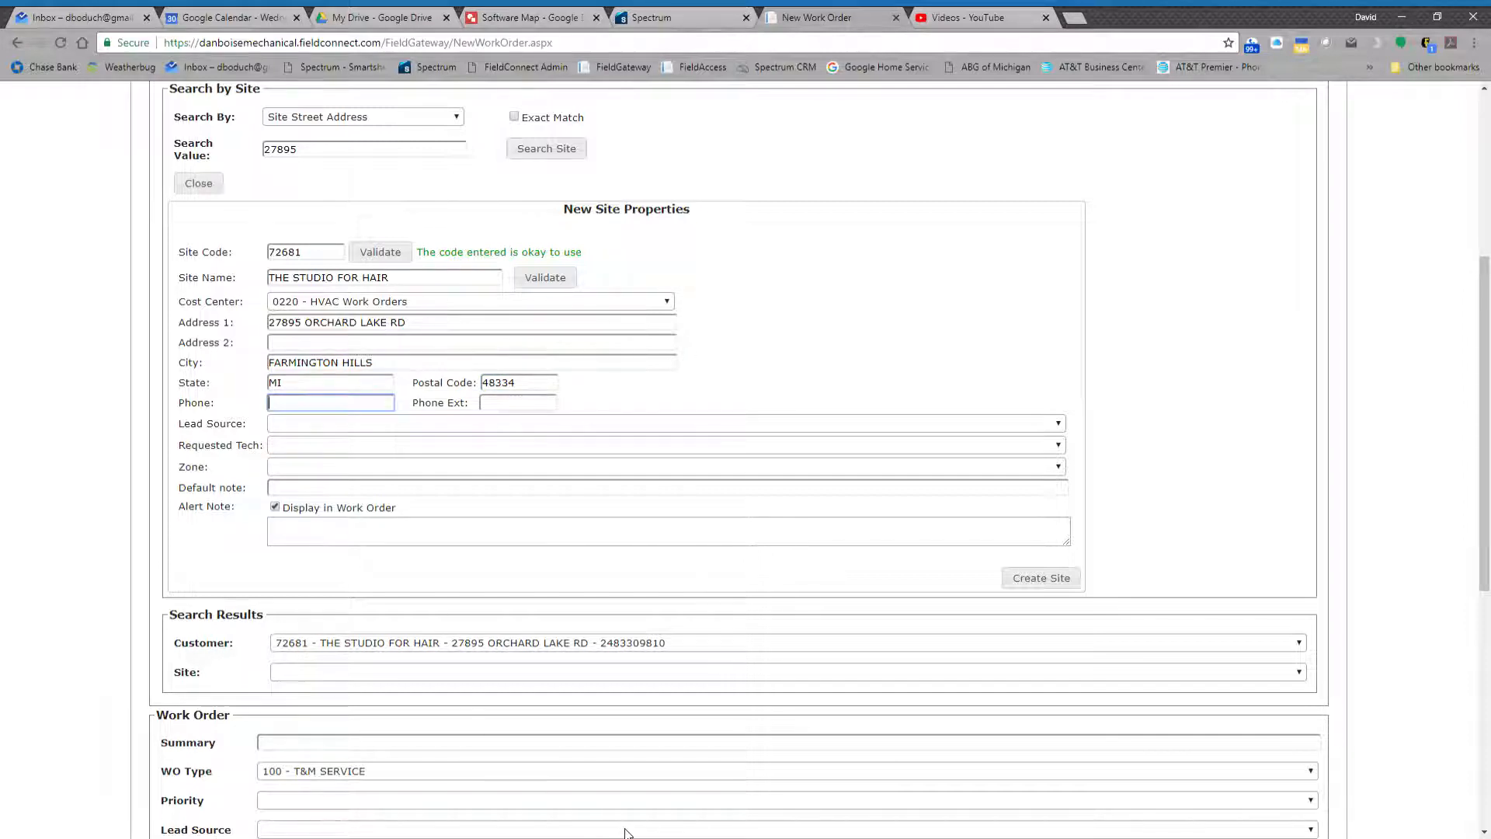
# - Enter the site's phone number, checking it against the source window and correcting the mistyped digits
pyautogui.hotkey('alt', 'Tab')
pyautogui.hotkey('alt', 'Tab')
pyautogui.hotkey('alt', 'Tab')
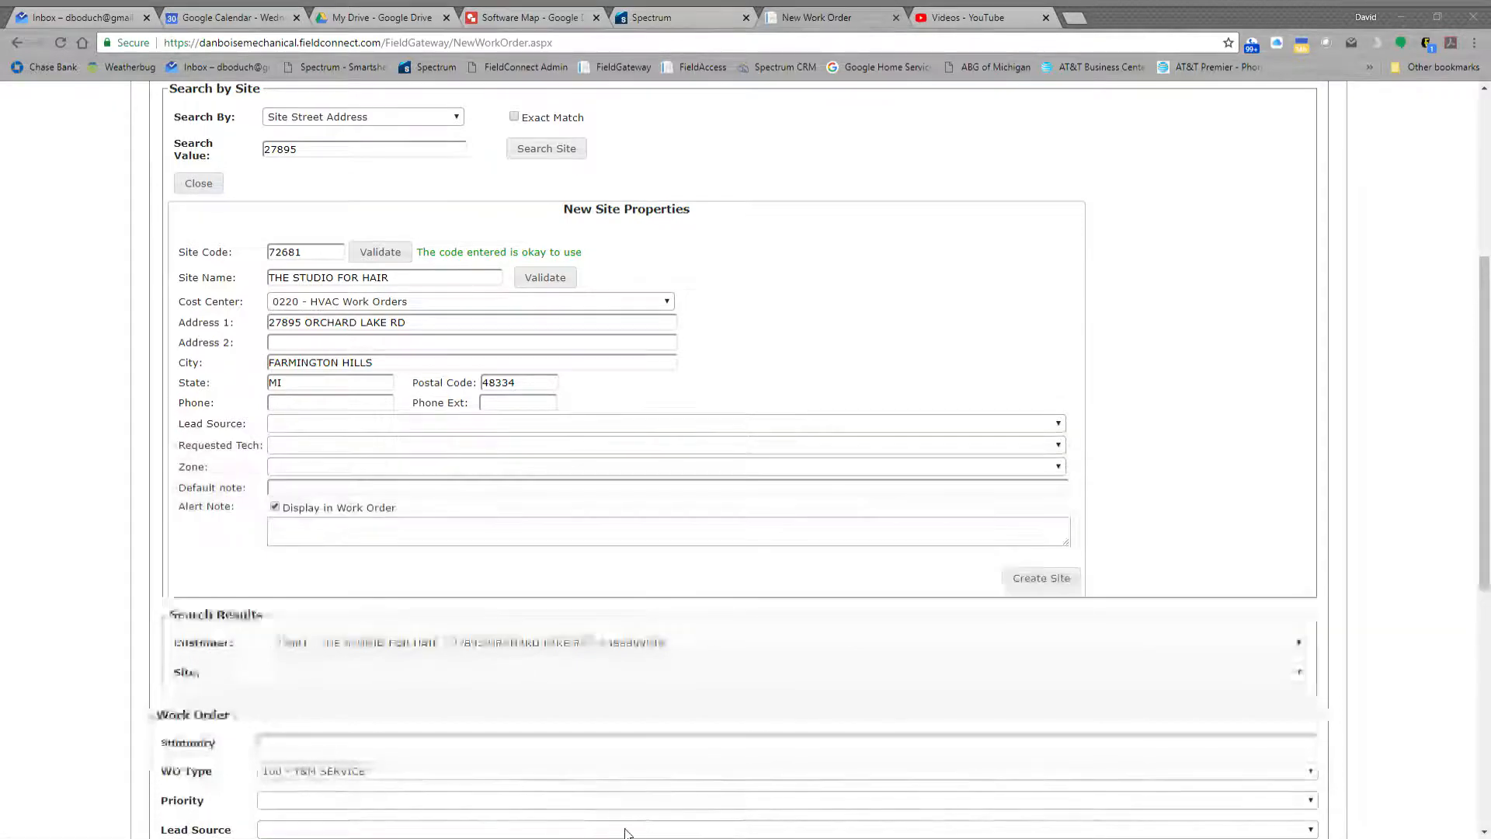
pyautogui.hotkey('alt', 'Tab')
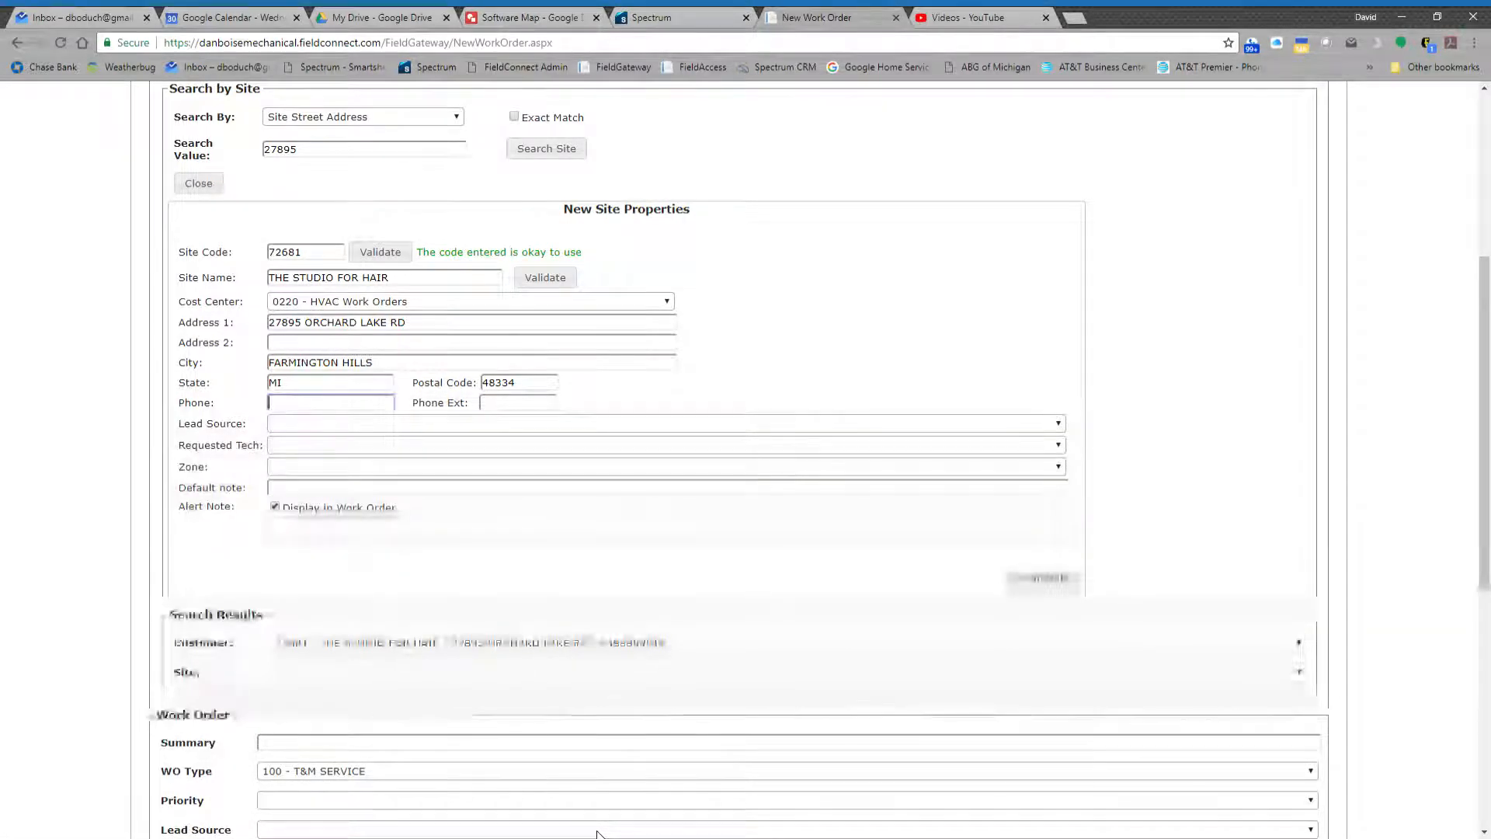
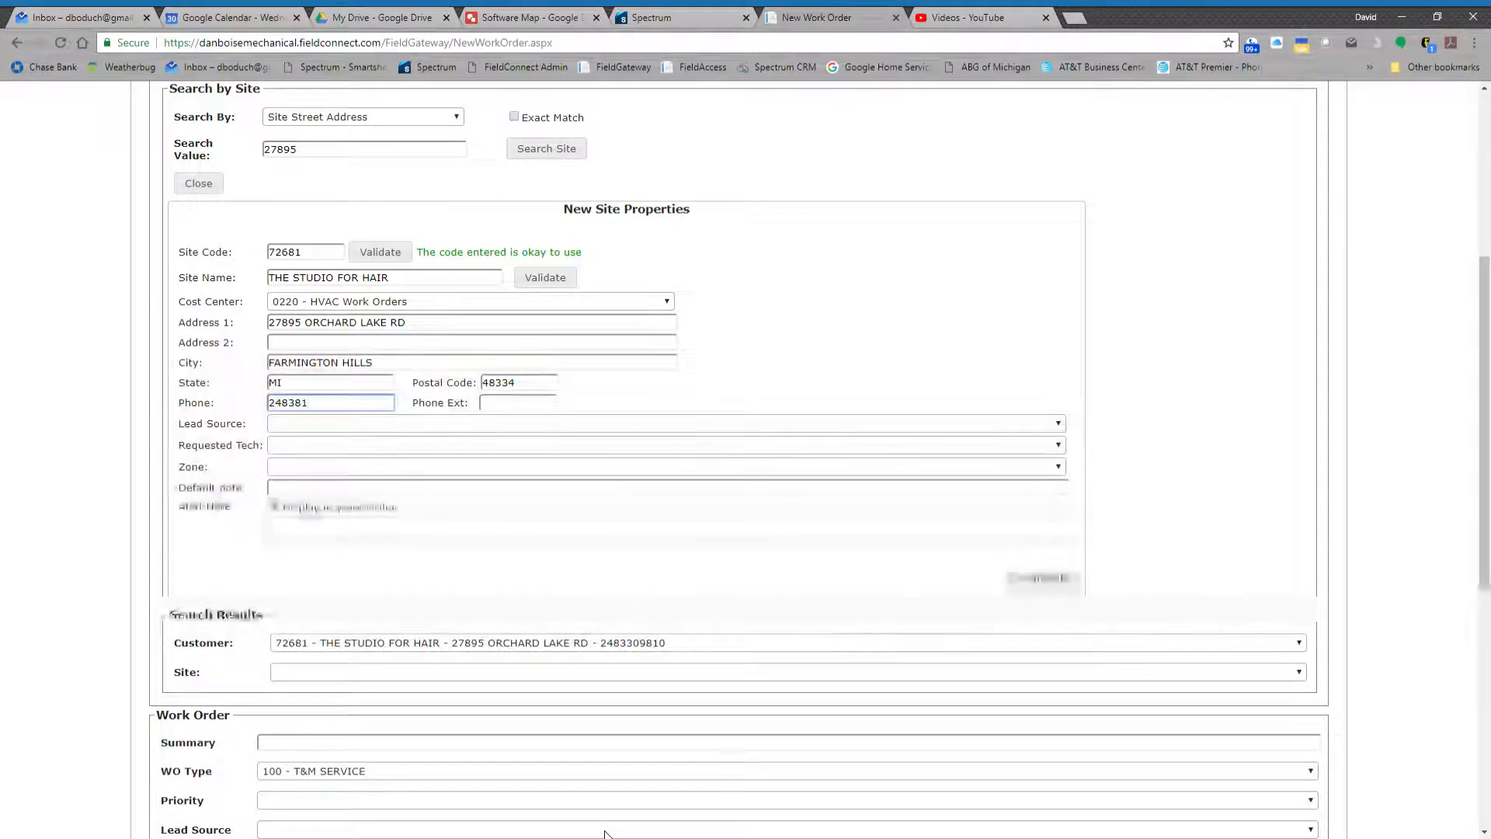
pyautogui.hotkey('alt', 'Tab')
pyautogui.hotkey('alt', 'Tab')
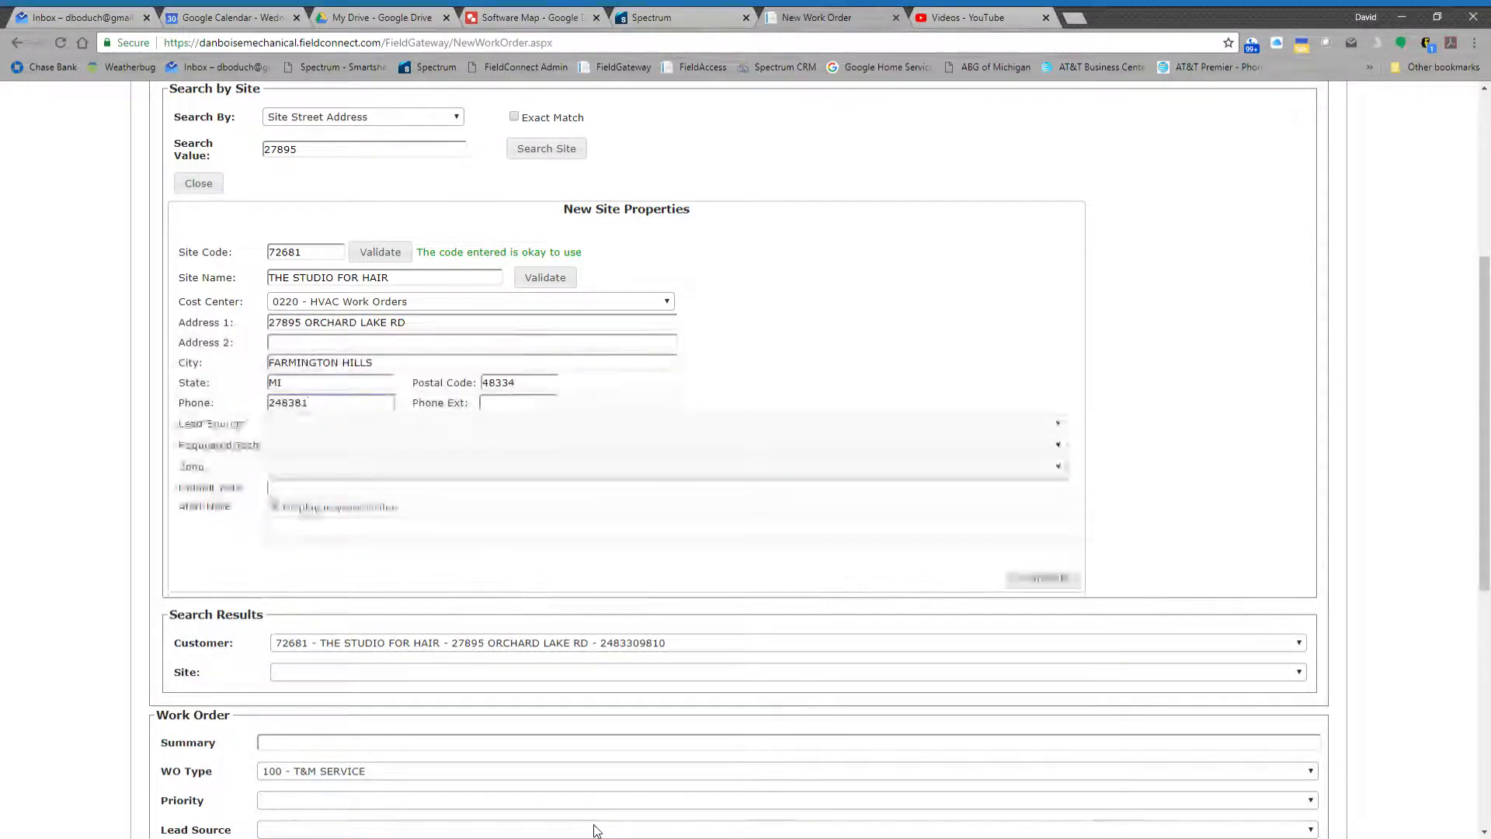
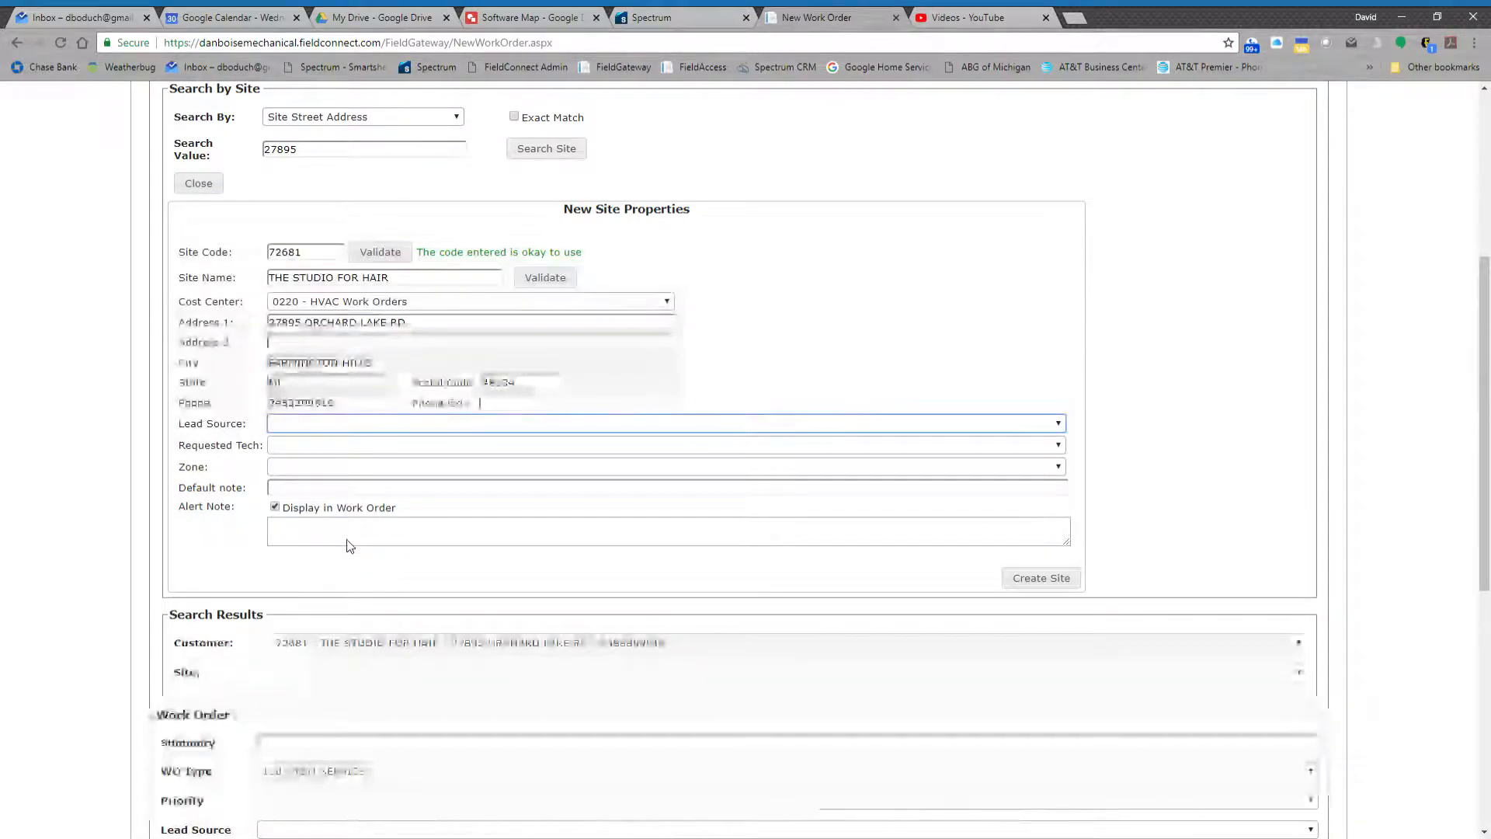
# - Set the site's lead source to WEB - WEBSITE and leave the requested tech, zone and default note empty
pyautogui.click(347, 570)
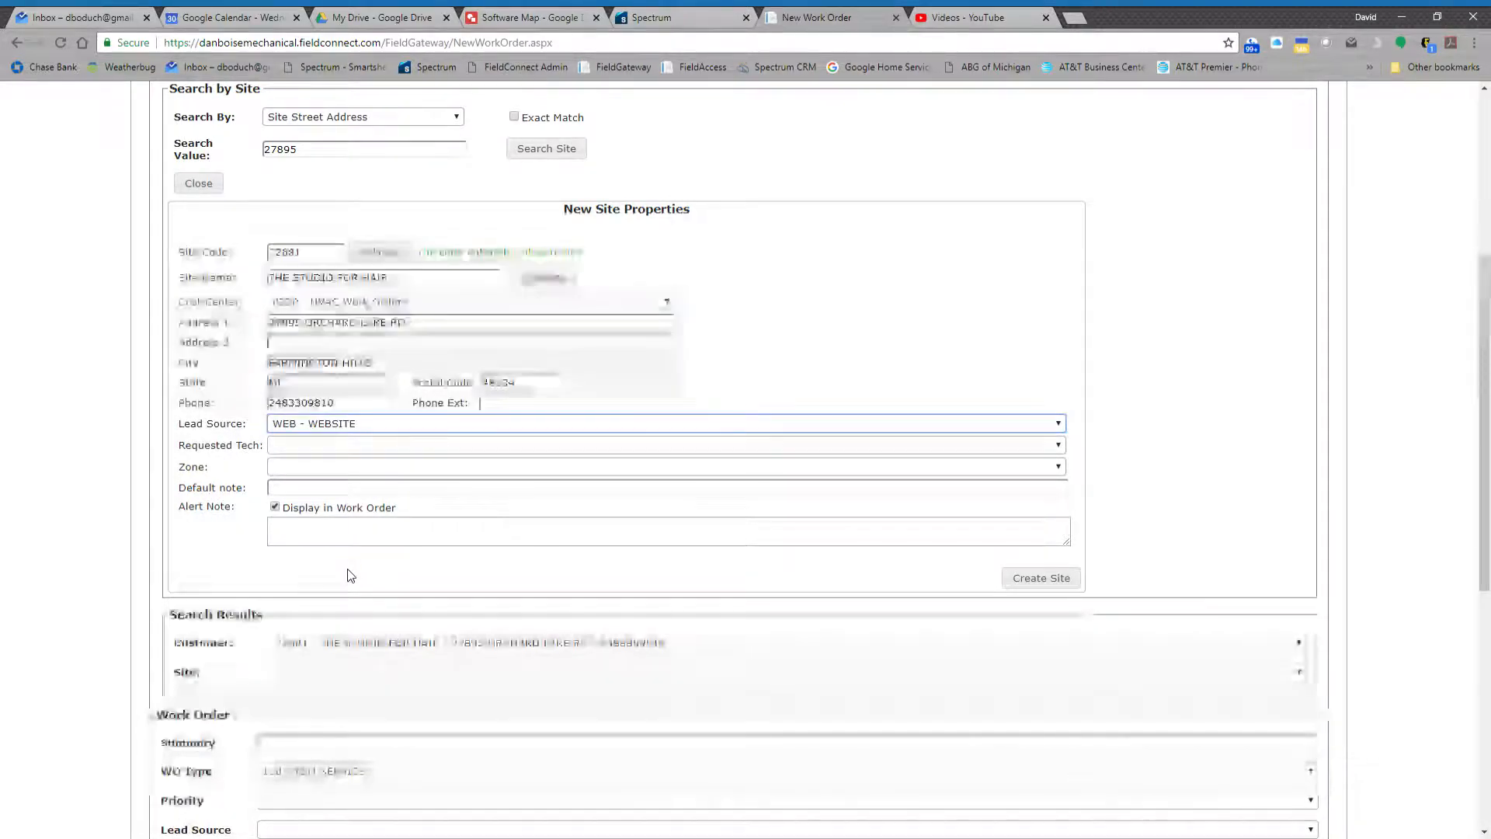
pyautogui.click(325, 446)
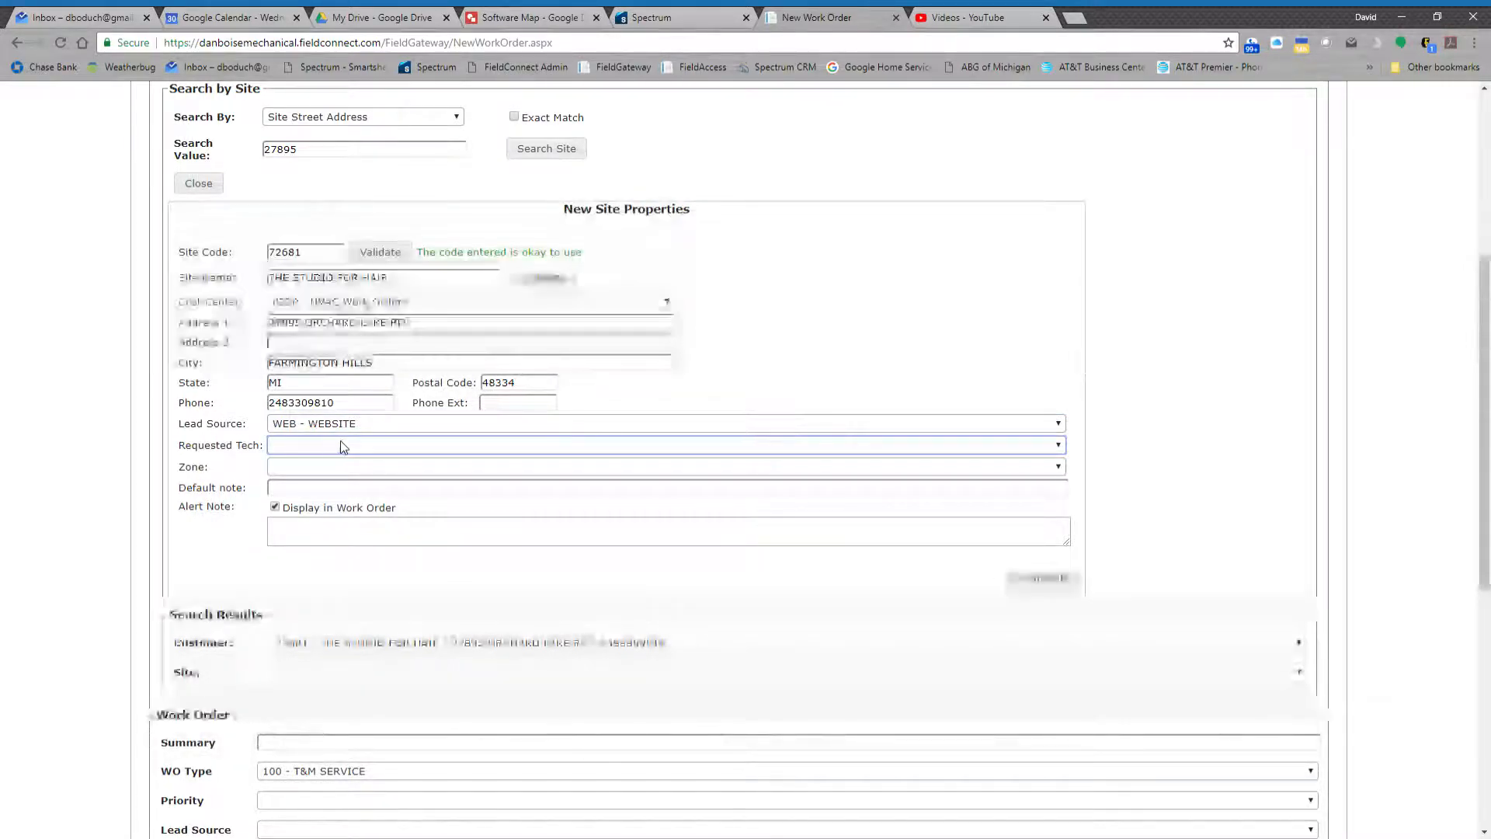
pyautogui.click(334, 465)
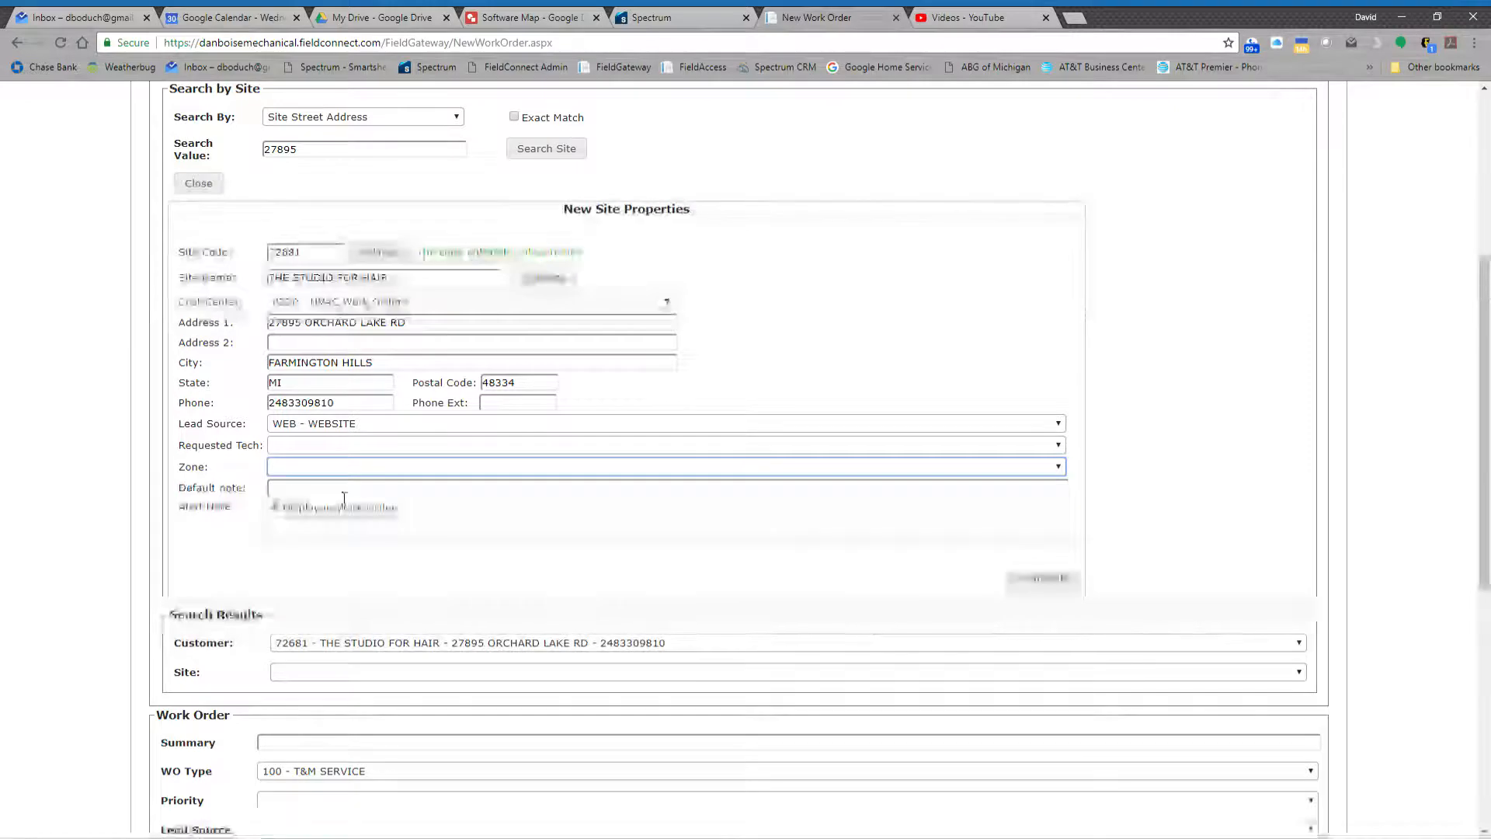
pyautogui.click(344, 498)
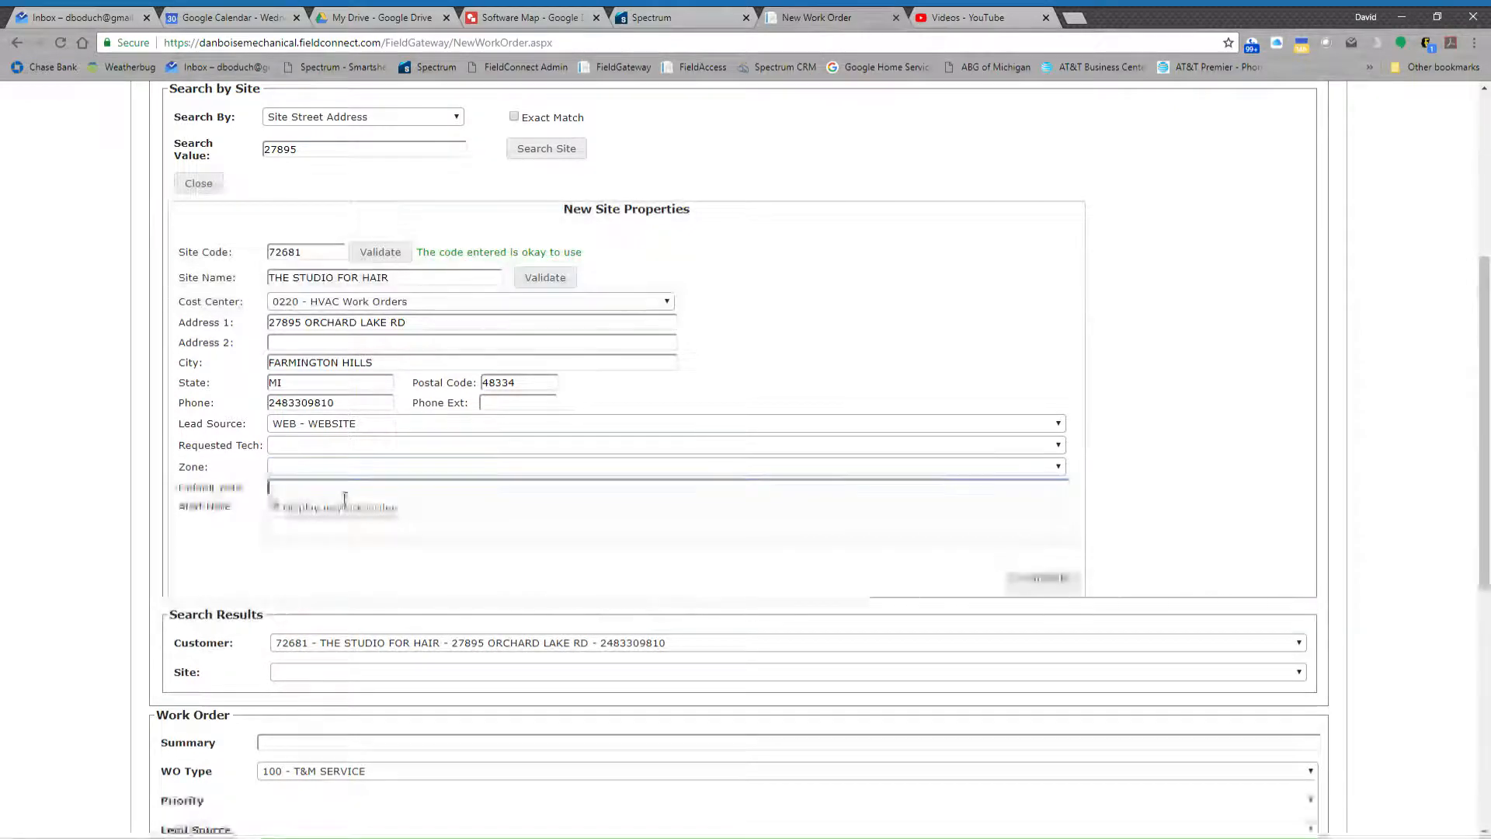
# - Write an alert note for the site in capitals, saying to be sure to contact the customer's contact person before going out
pyautogui.click(337, 543)
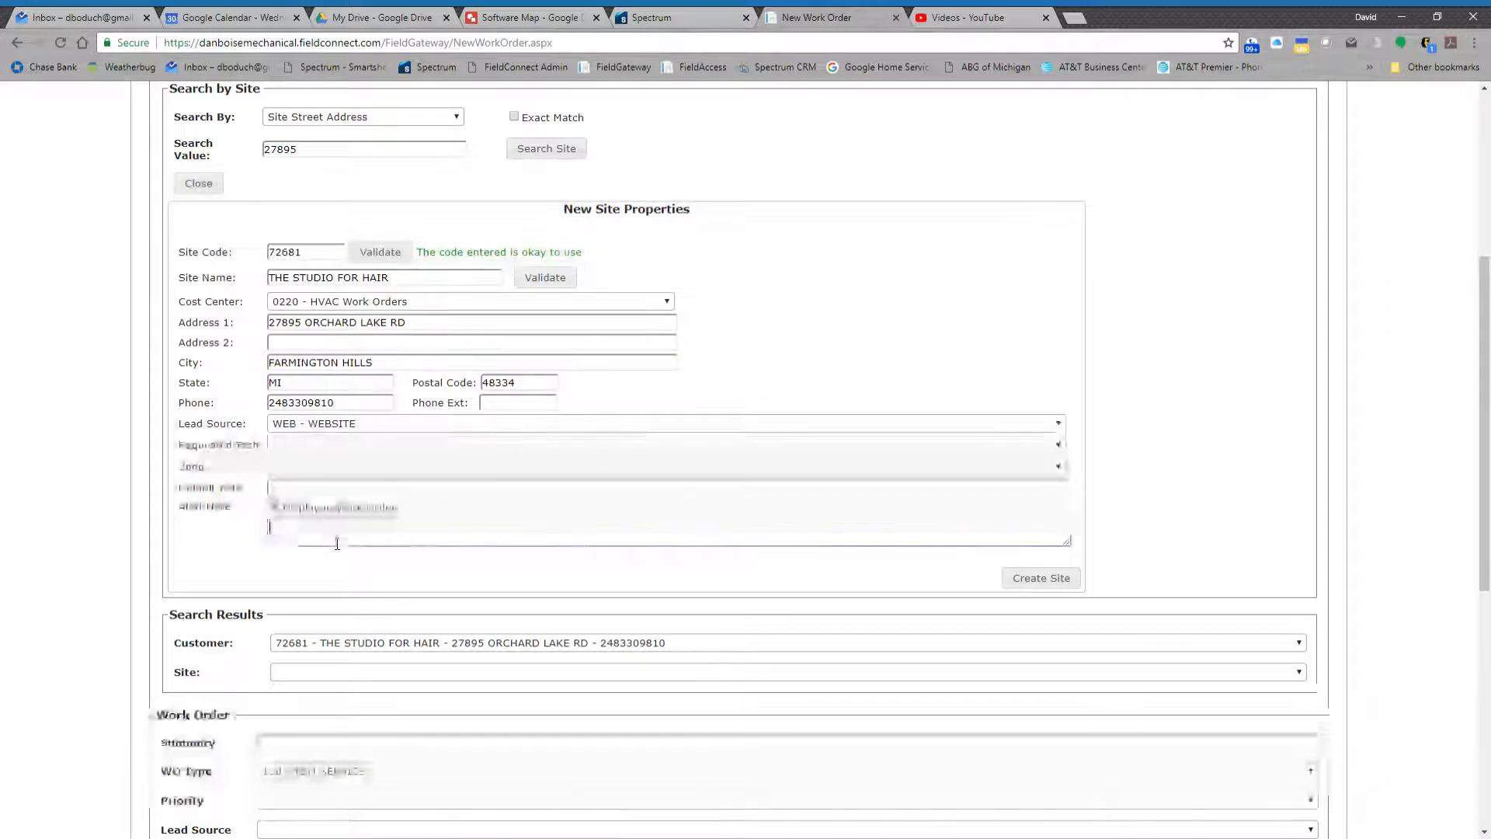
pyautogui.write('BE SURE TO ')
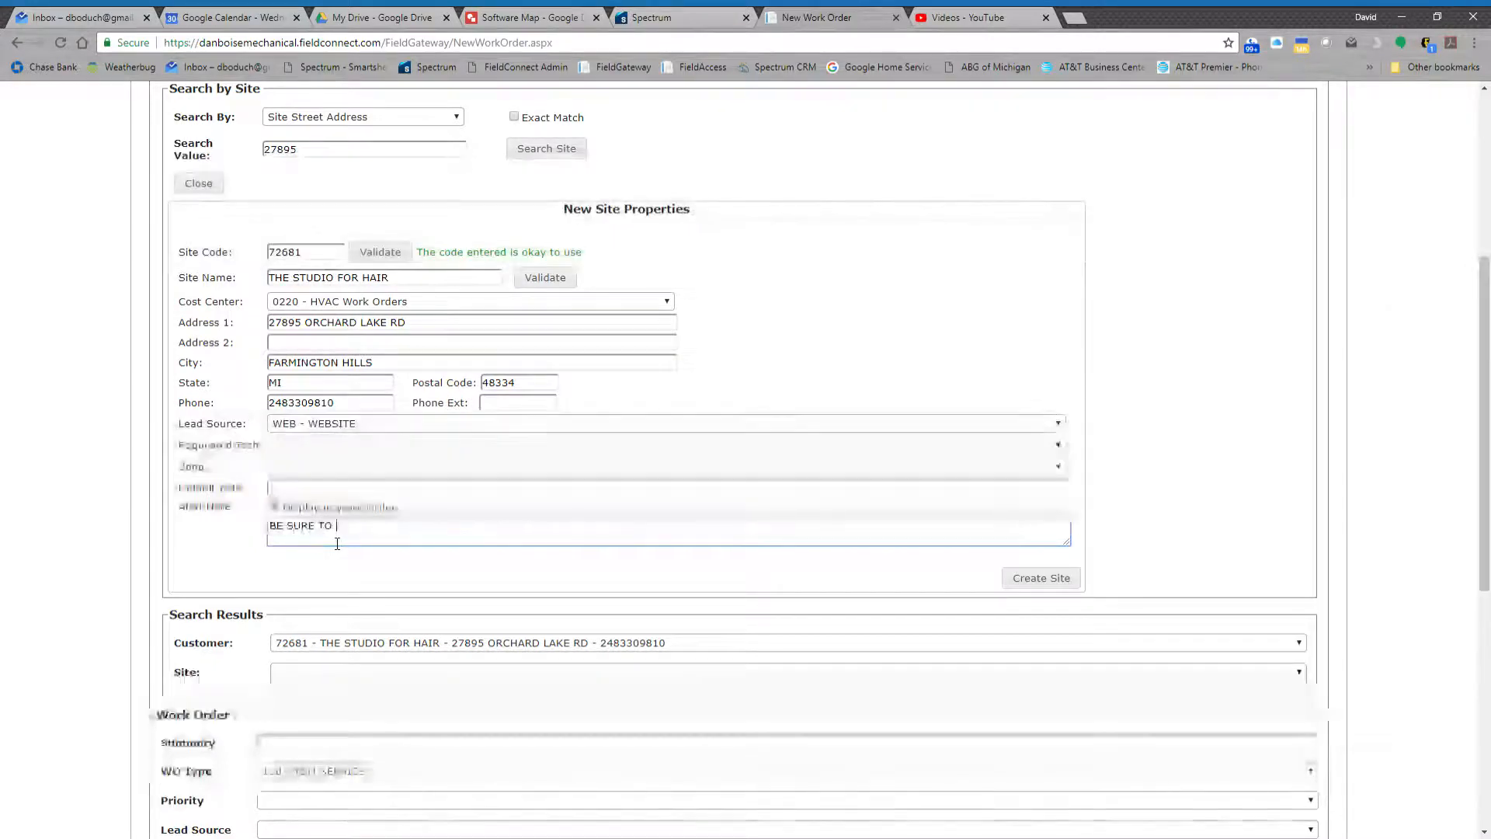
pyautogui.write('CONTACT KEN')
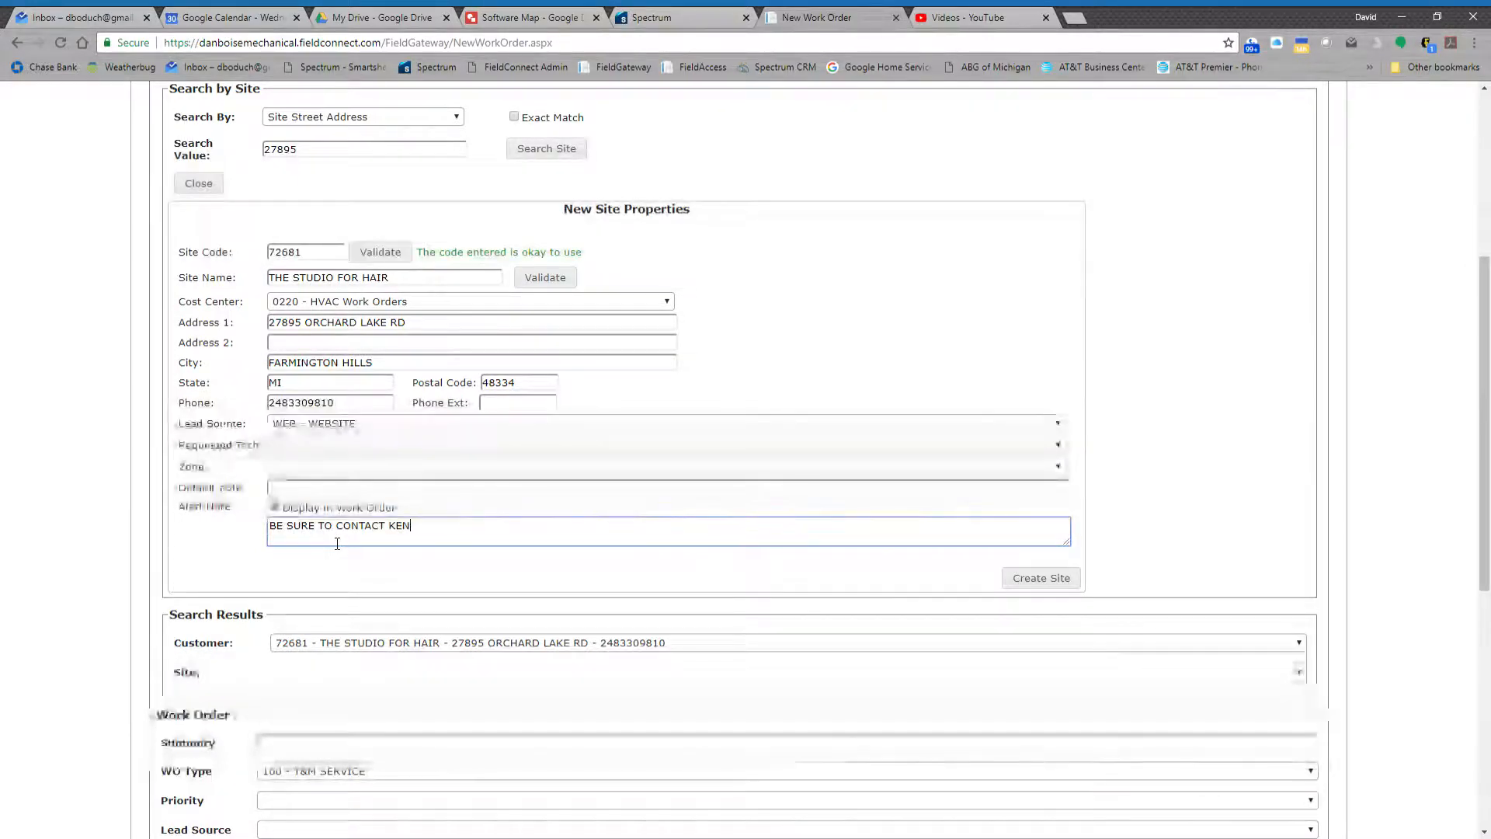
pyautogui.write('NETH F')
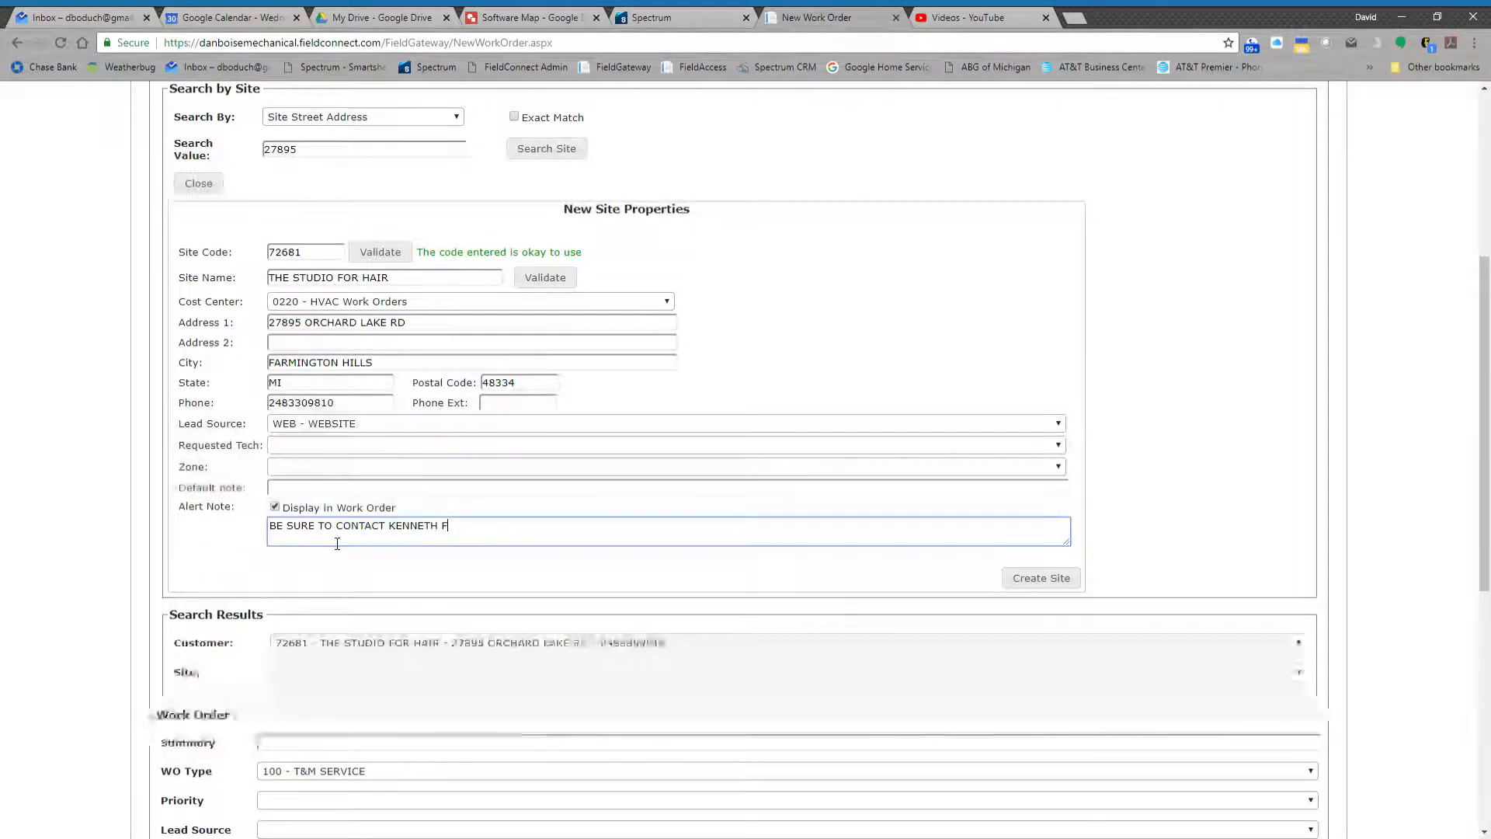
pyautogui.press('BackSpace')
pyautogui.write('BEO')
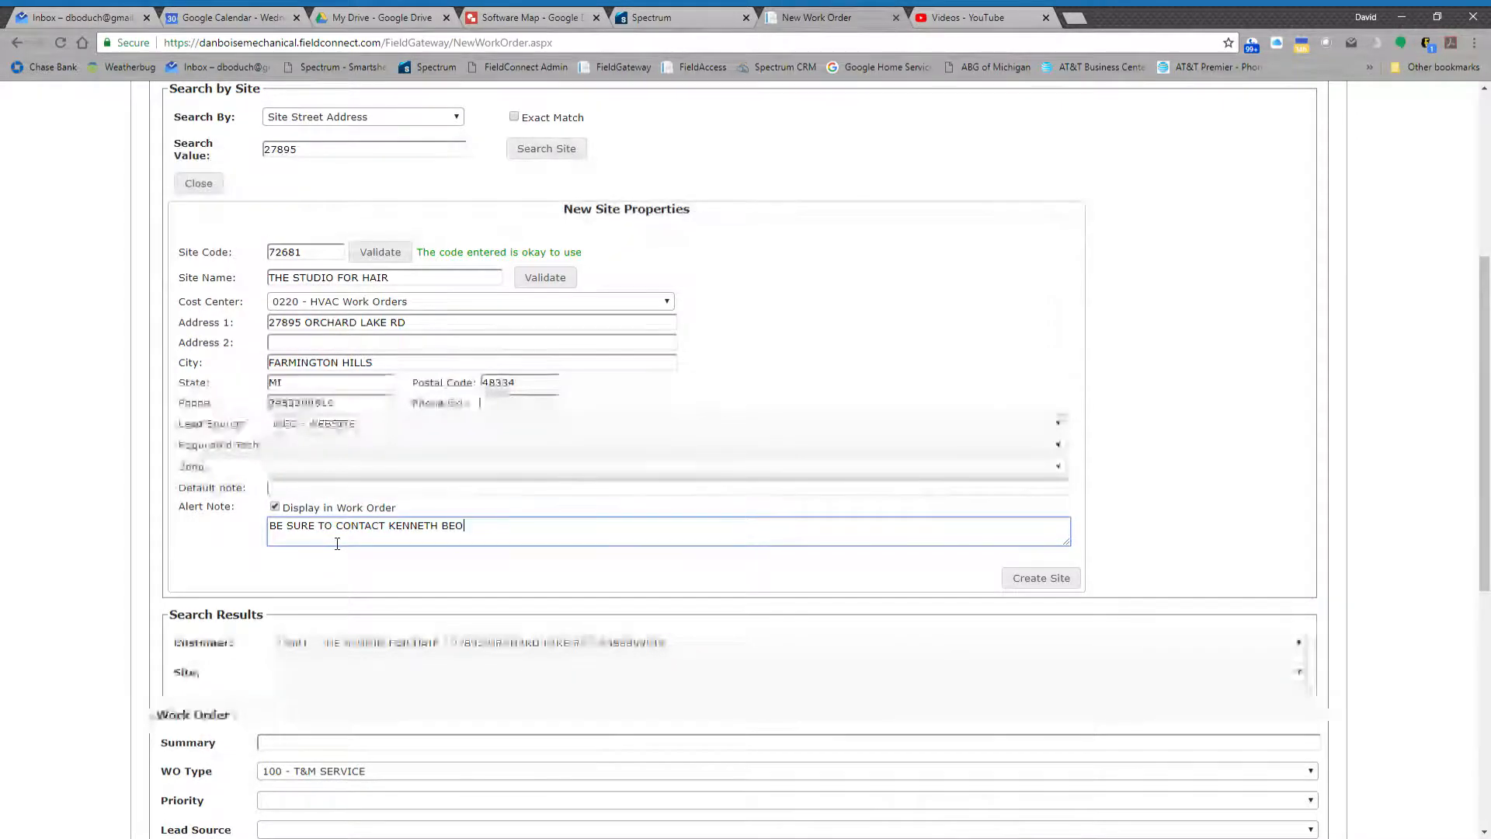
pyautogui.write('RE H')
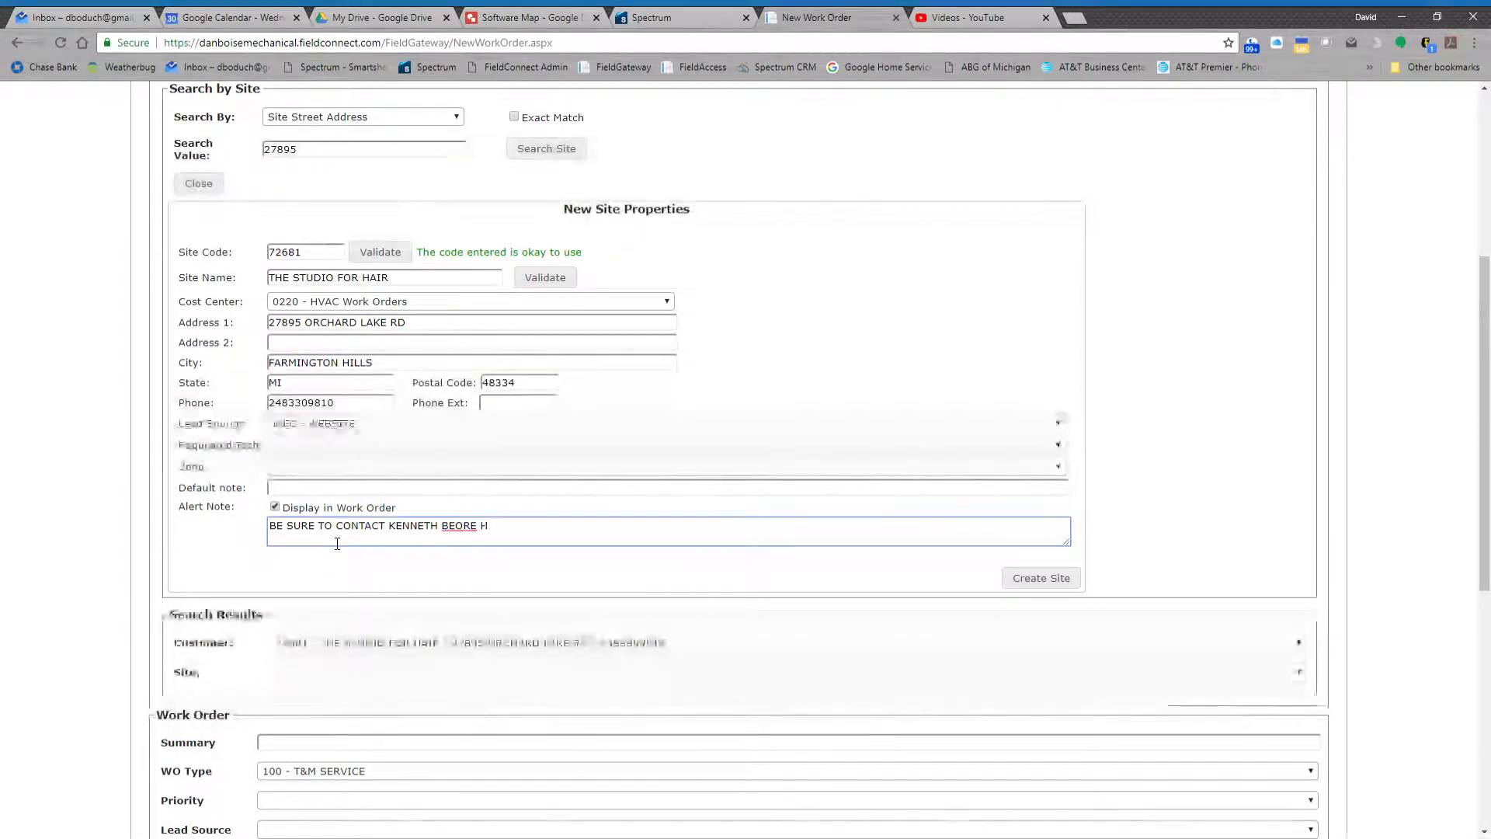
pyautogui.press('BackSpace')
pyautogui.press('BackSpace')
pyautogui.write('FOR')
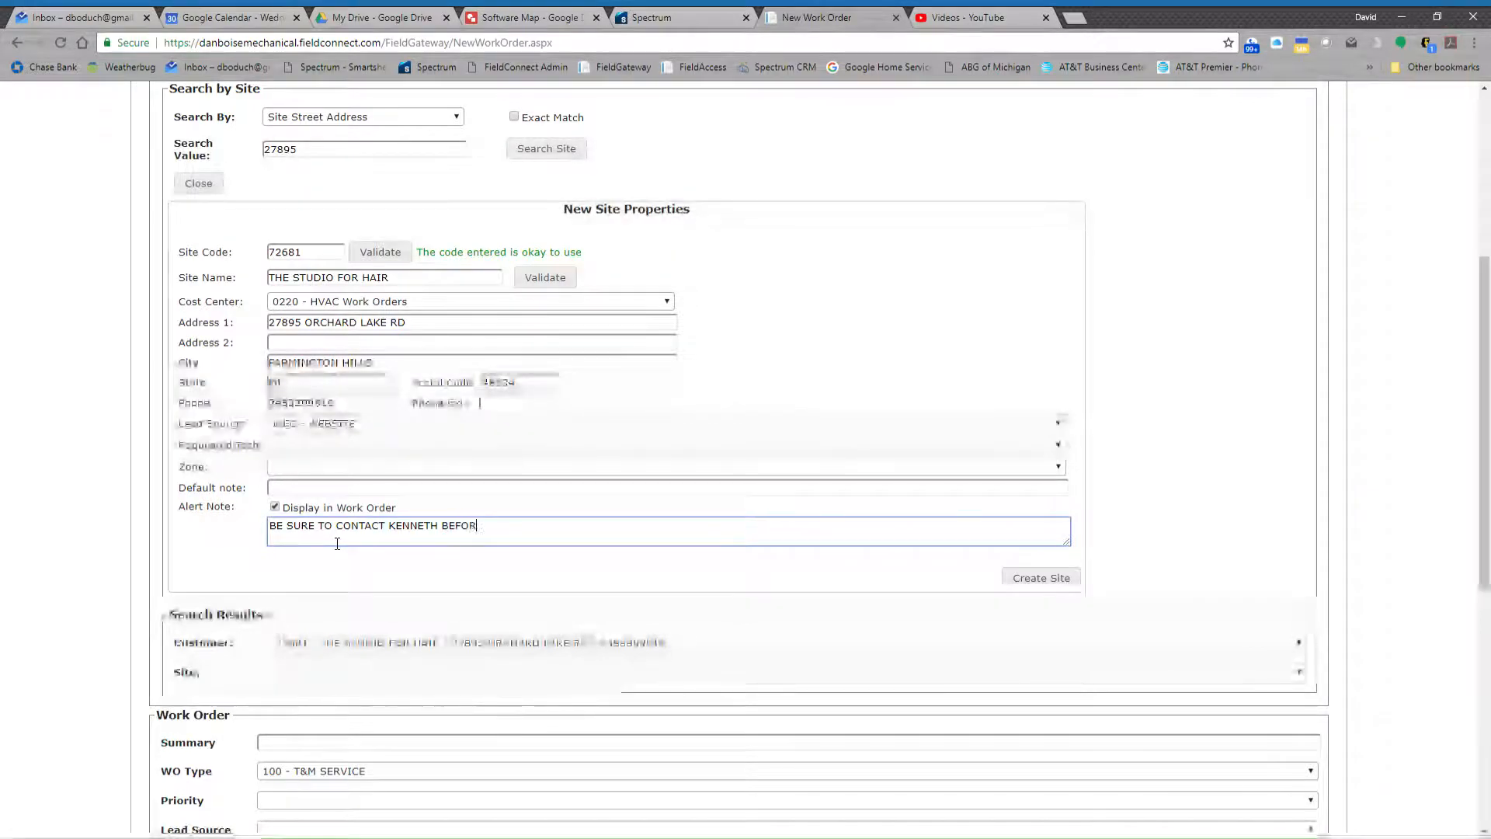
pyautogui.write('E GOING OUT.')
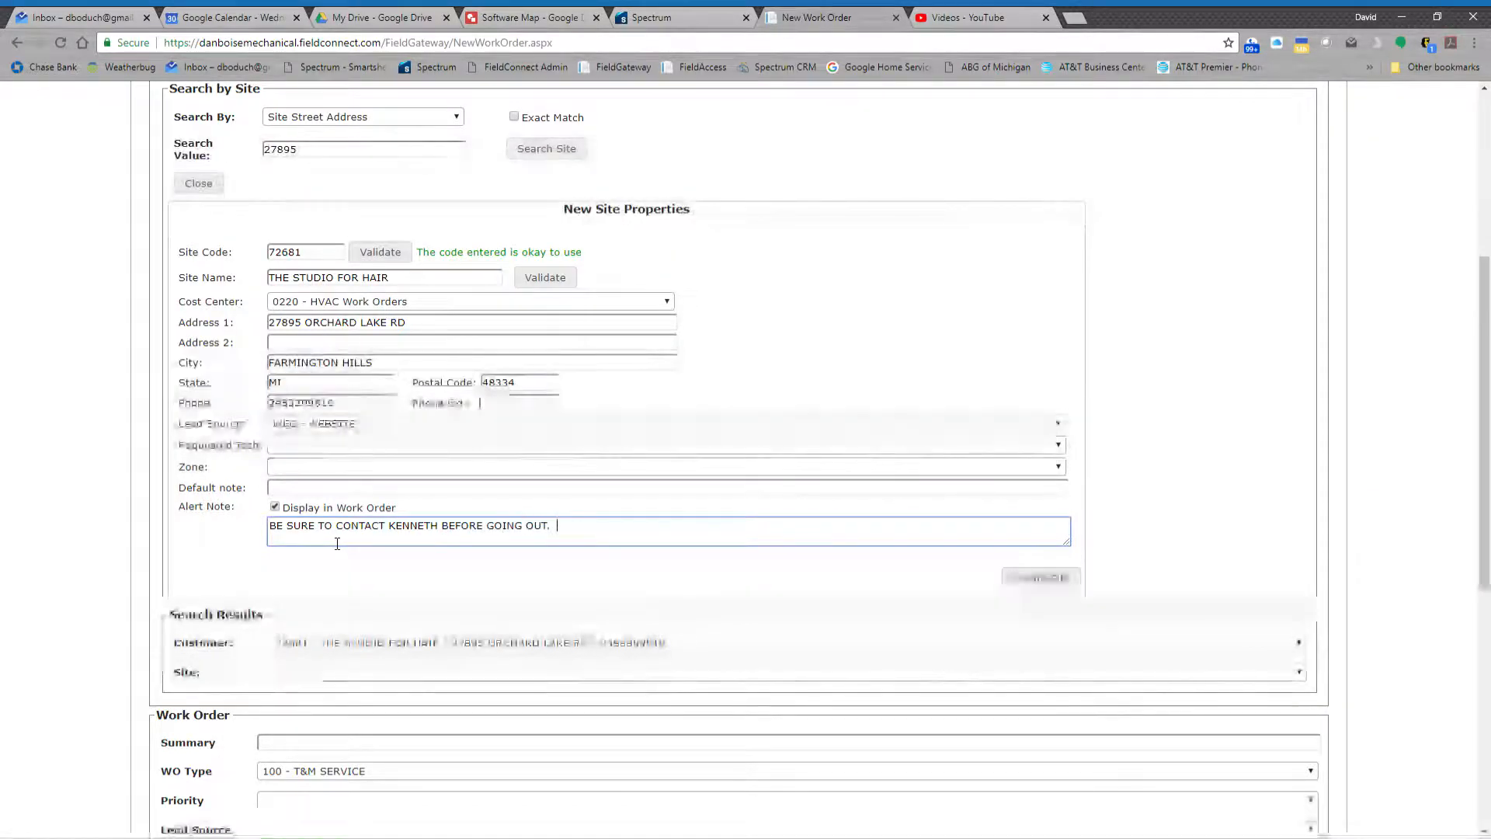
pyautogui.write('  DO')
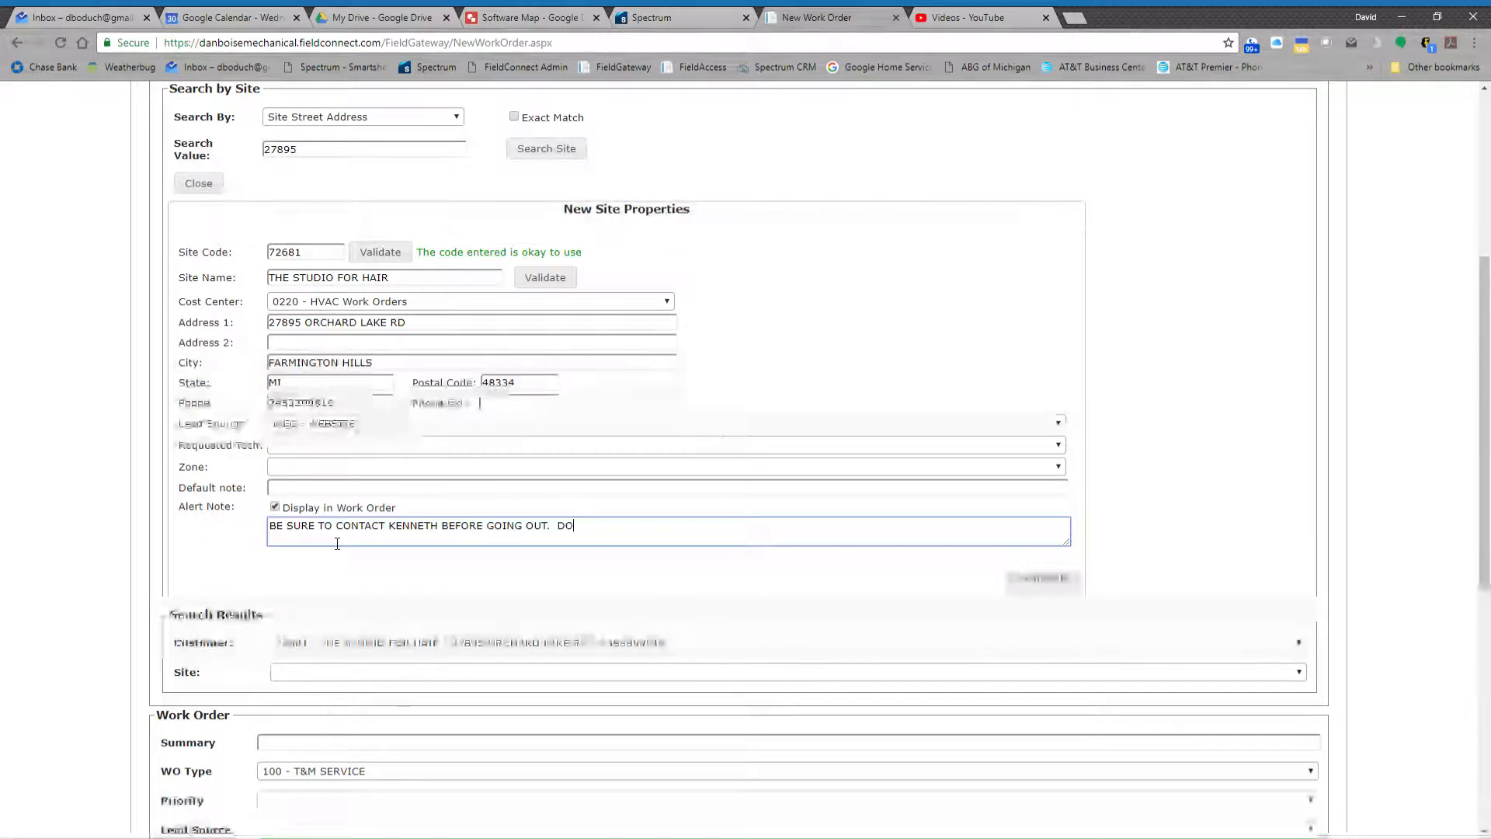
pyautogui.write('OR CODE IS ')
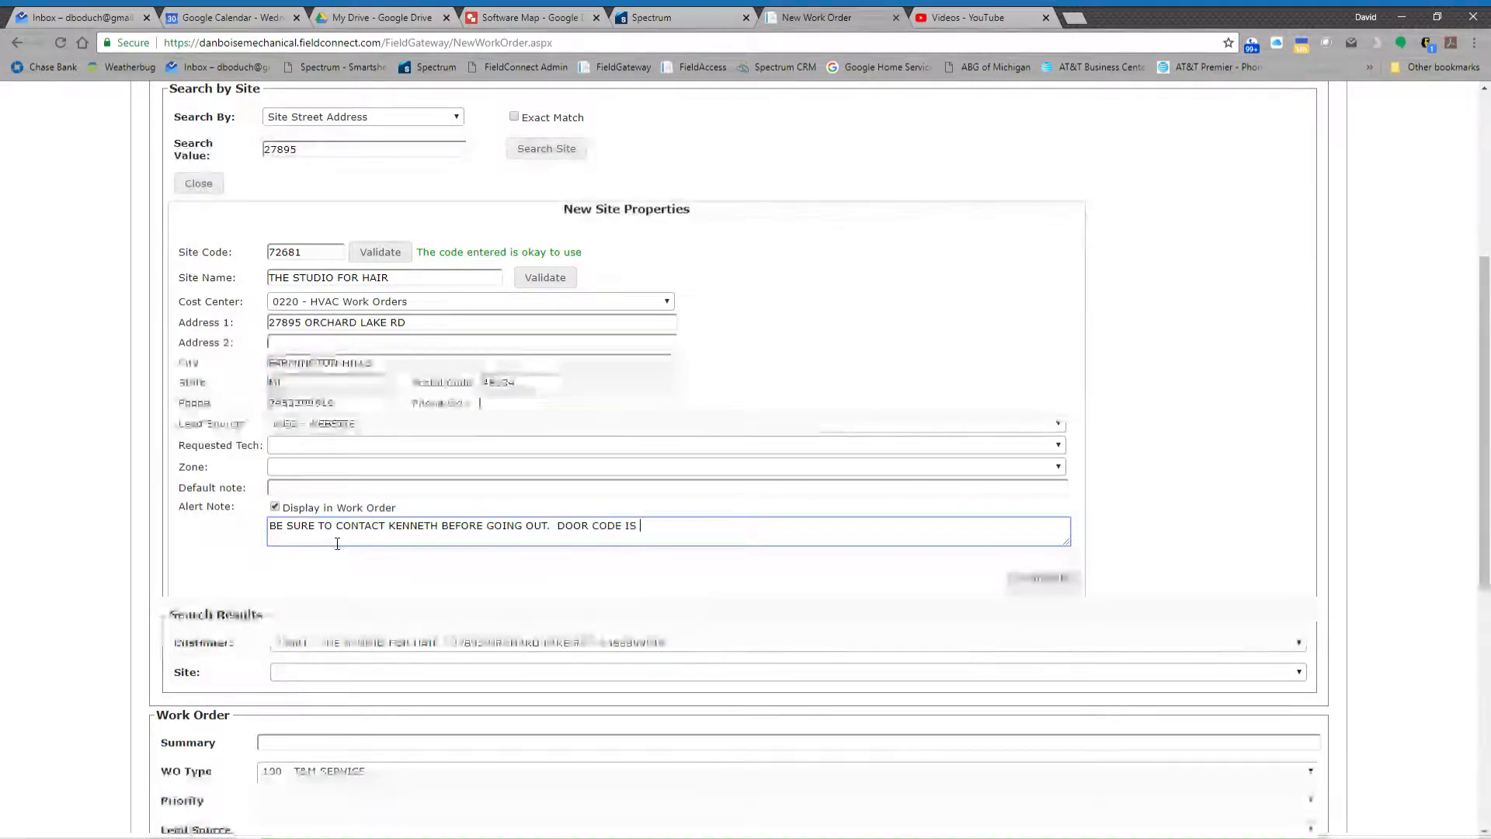
pyautogui.write('1234')
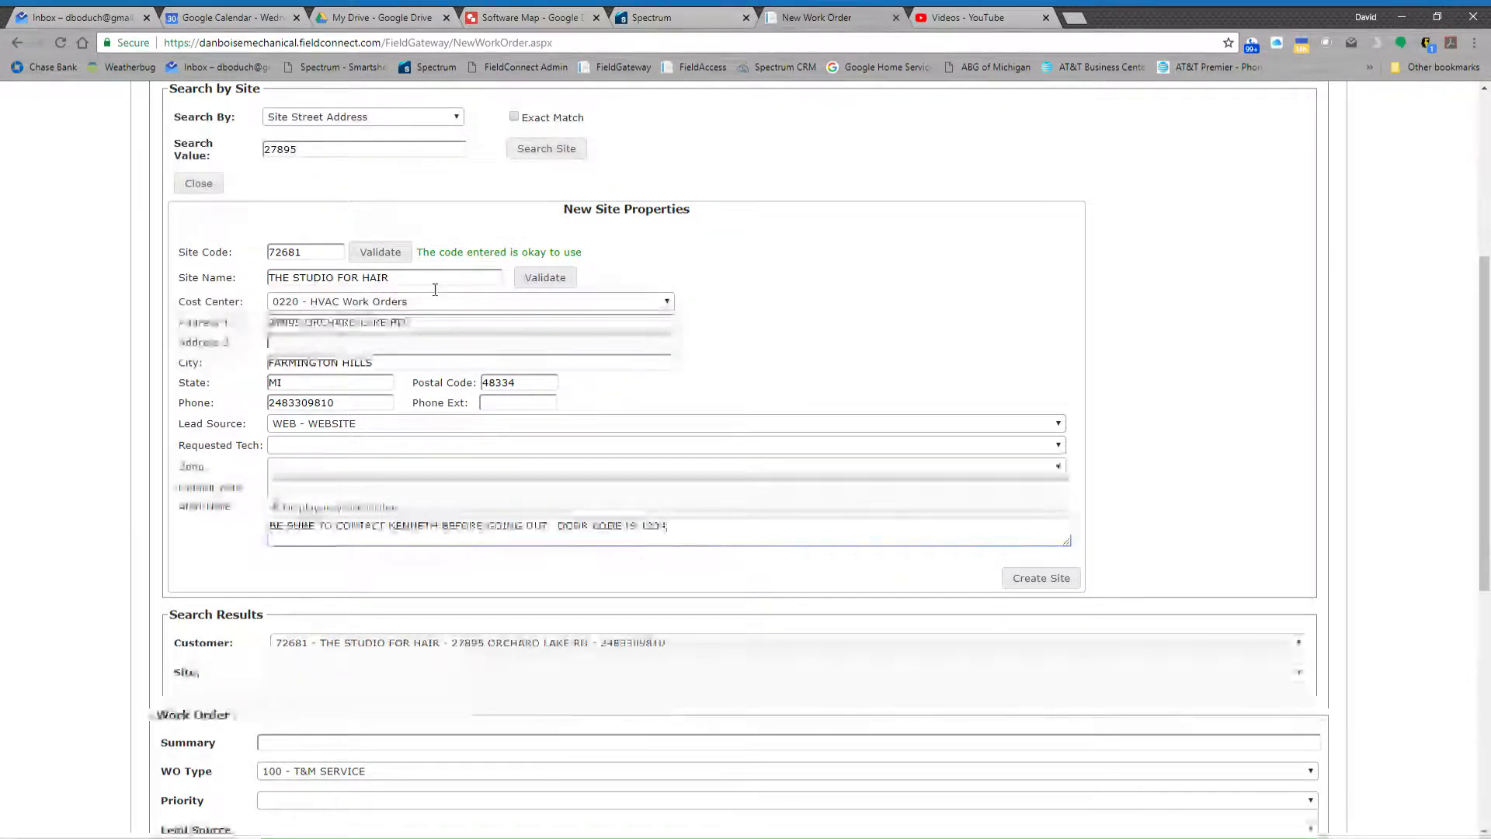
# - Validate the site name, create the site and go to the work order details
pyautogui.click(545, 277)
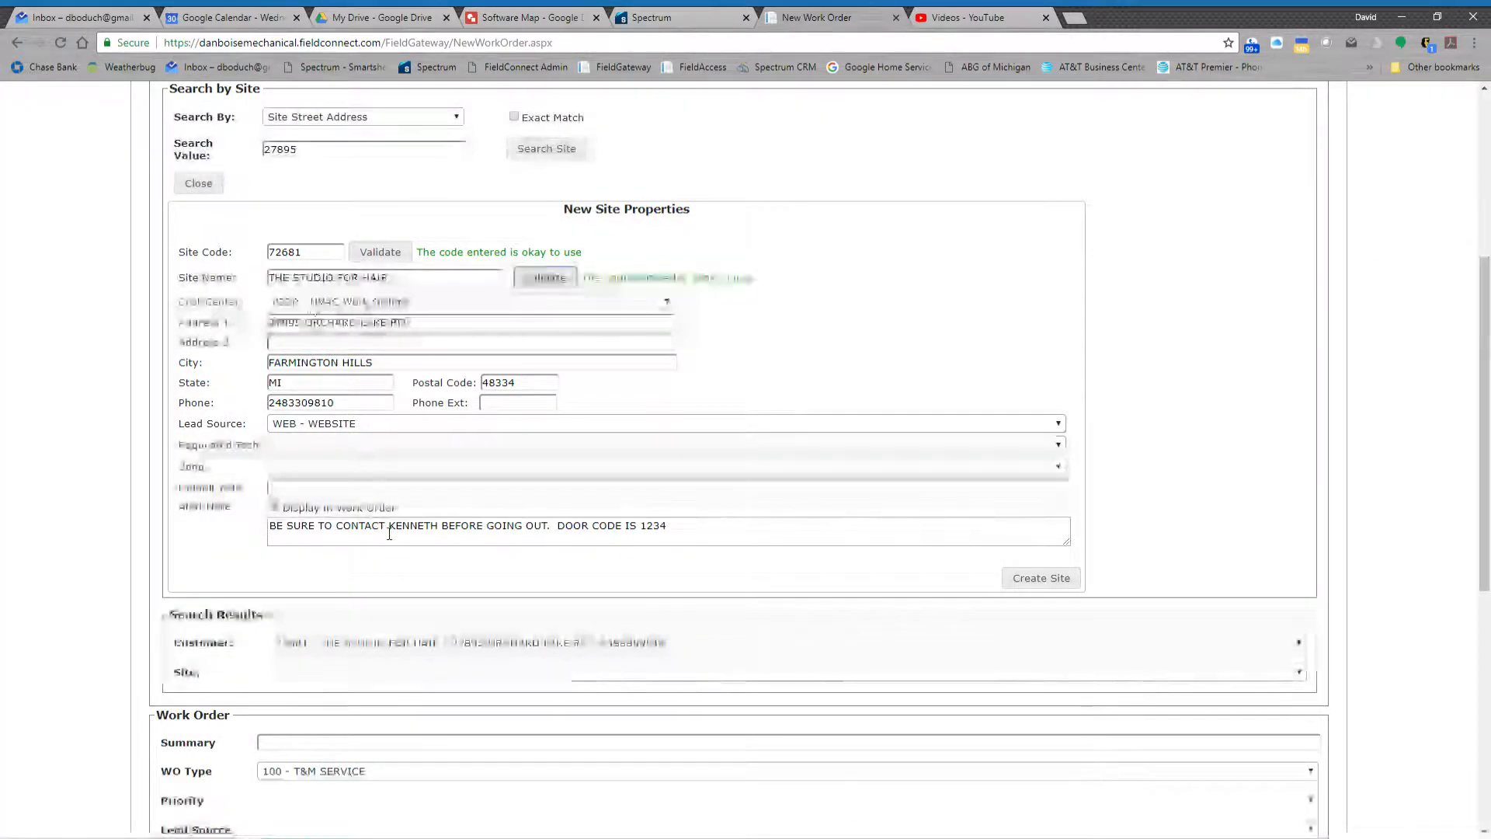
pyautogui.click(1025, 578)
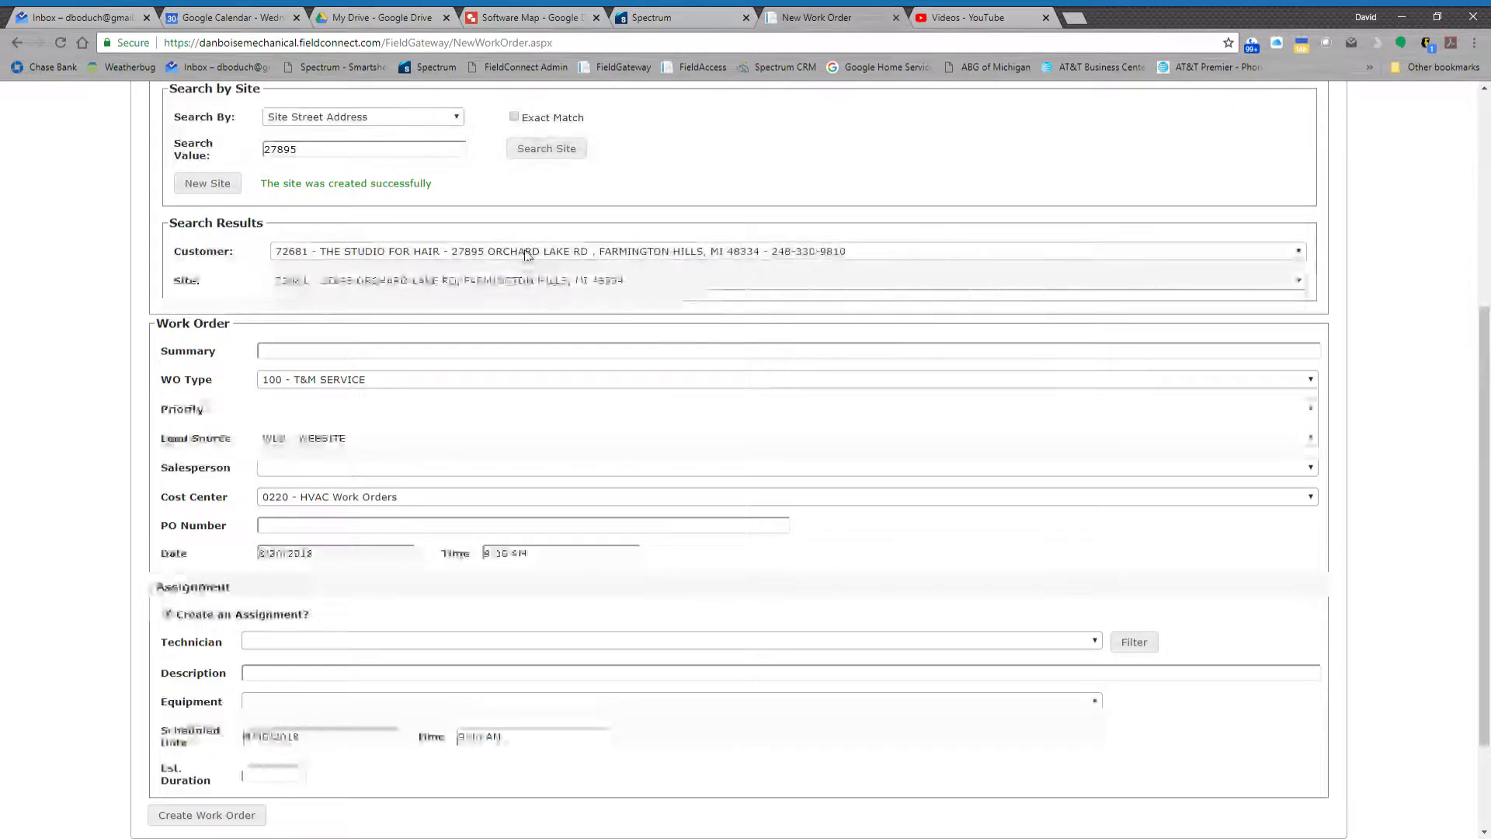
pyautogui.scroll(2, 527, 254)
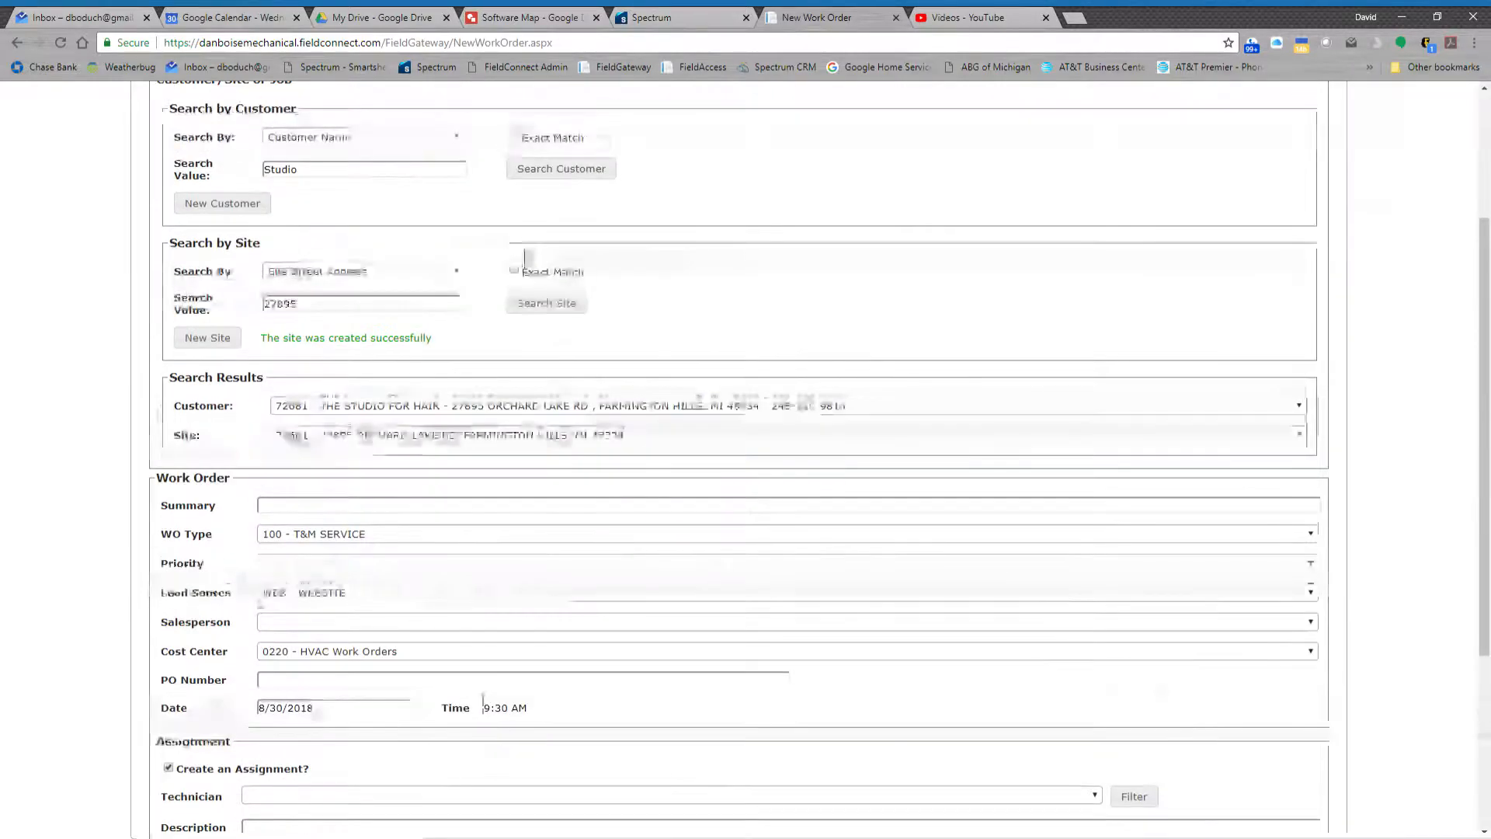
pyautogui.scroll(-3, 525, 256)
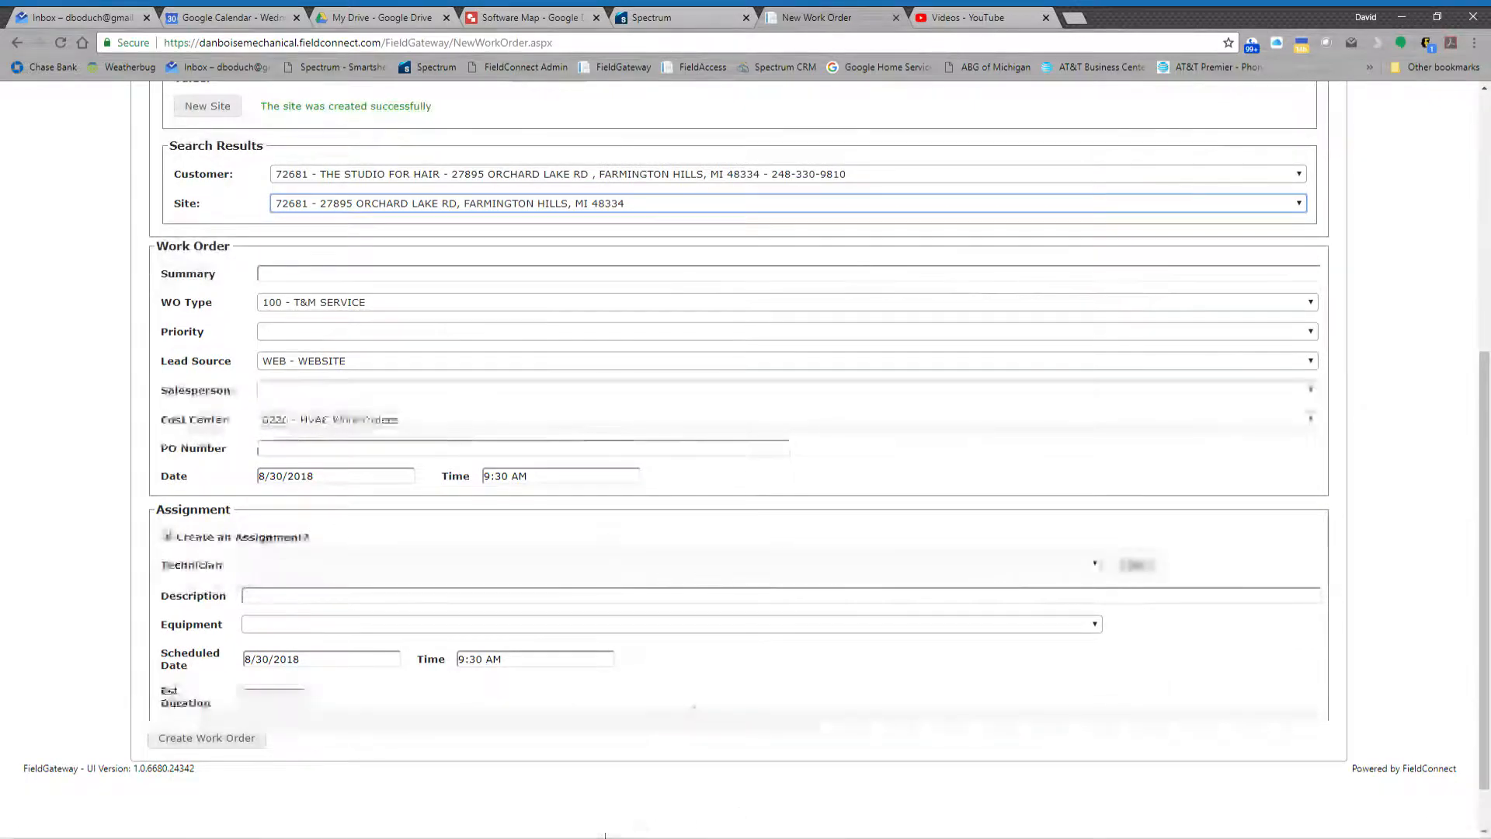
# - Check the request in the other window and enter HVAC MAINTENANCE 1 VISIT ONLY as the work order summary
pyautogui.click(637, 835)
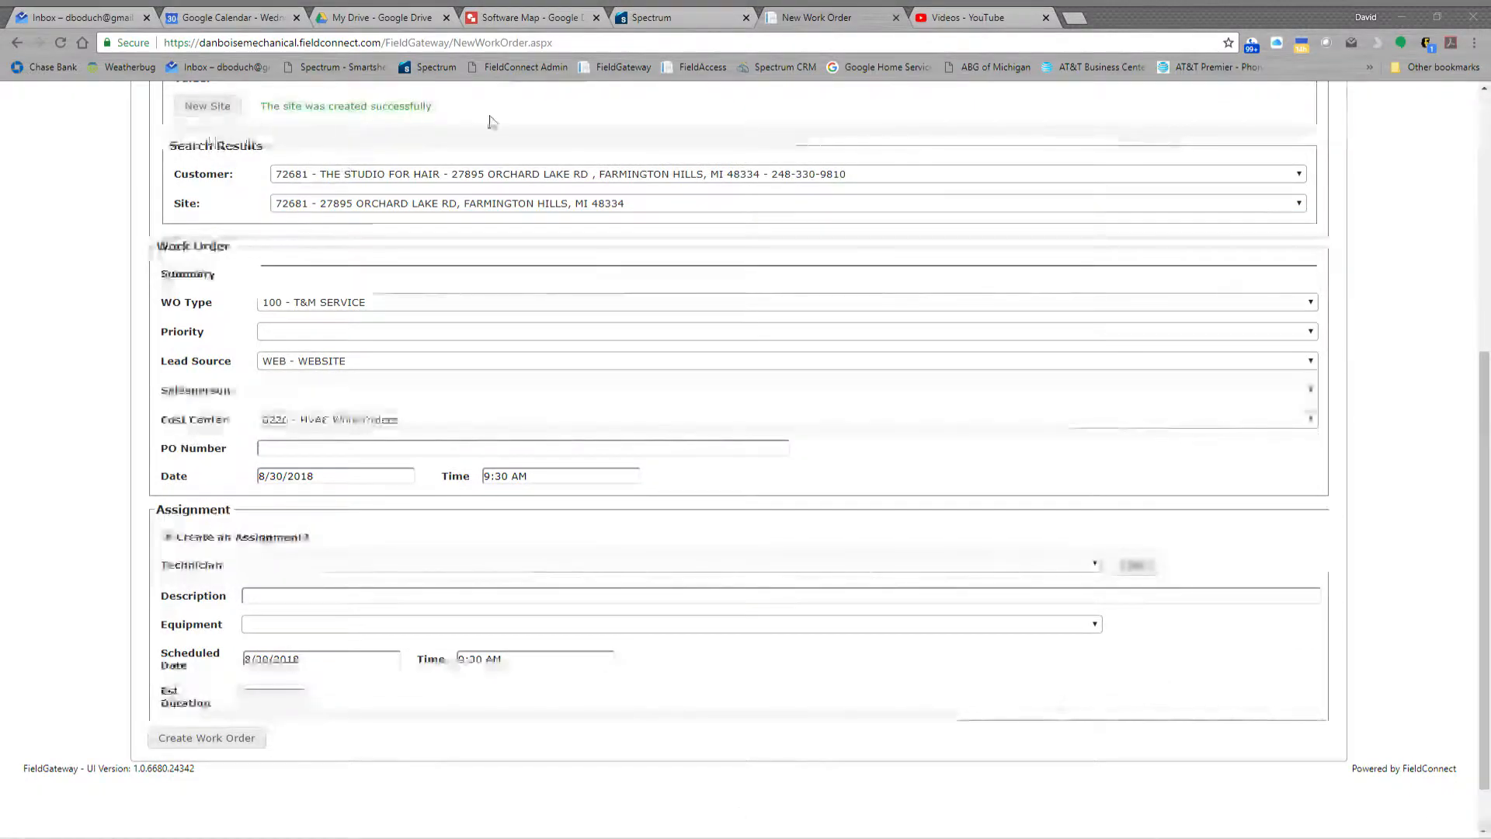
pyautogui.click(635, 835)
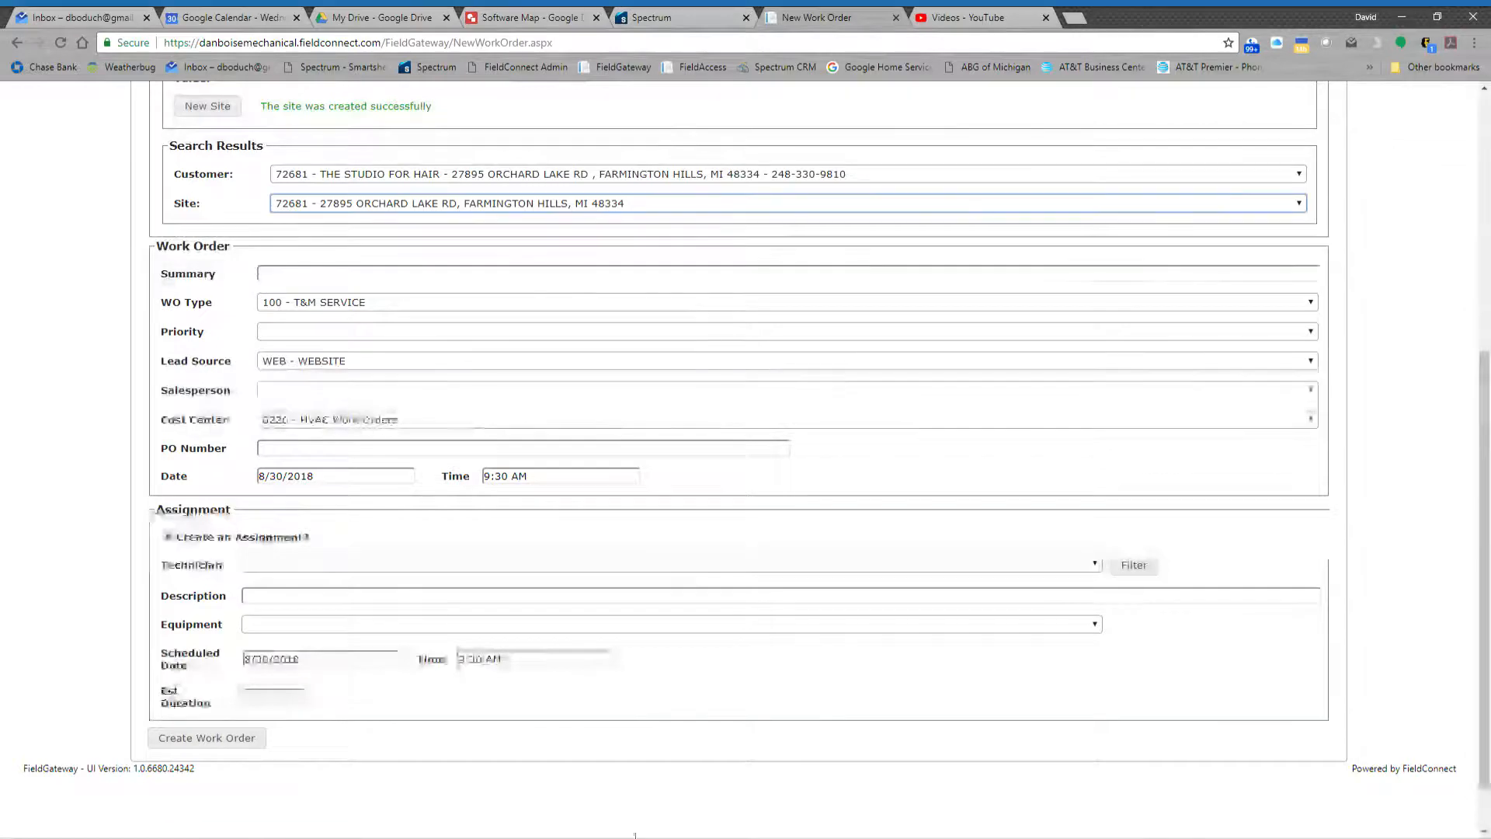
pyautogui.click(317, 276)
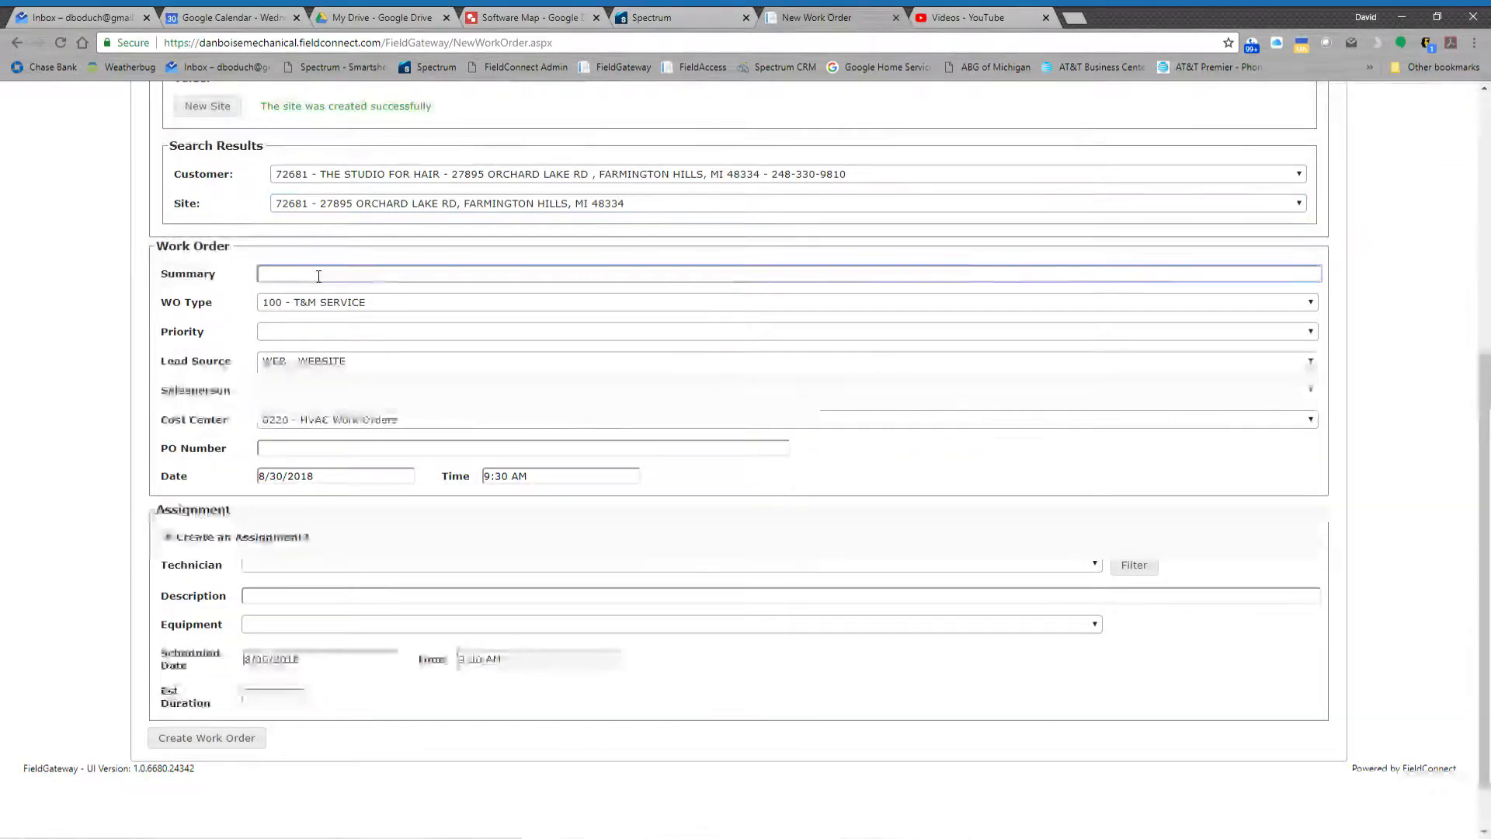
pyautogui.write('HVAC')
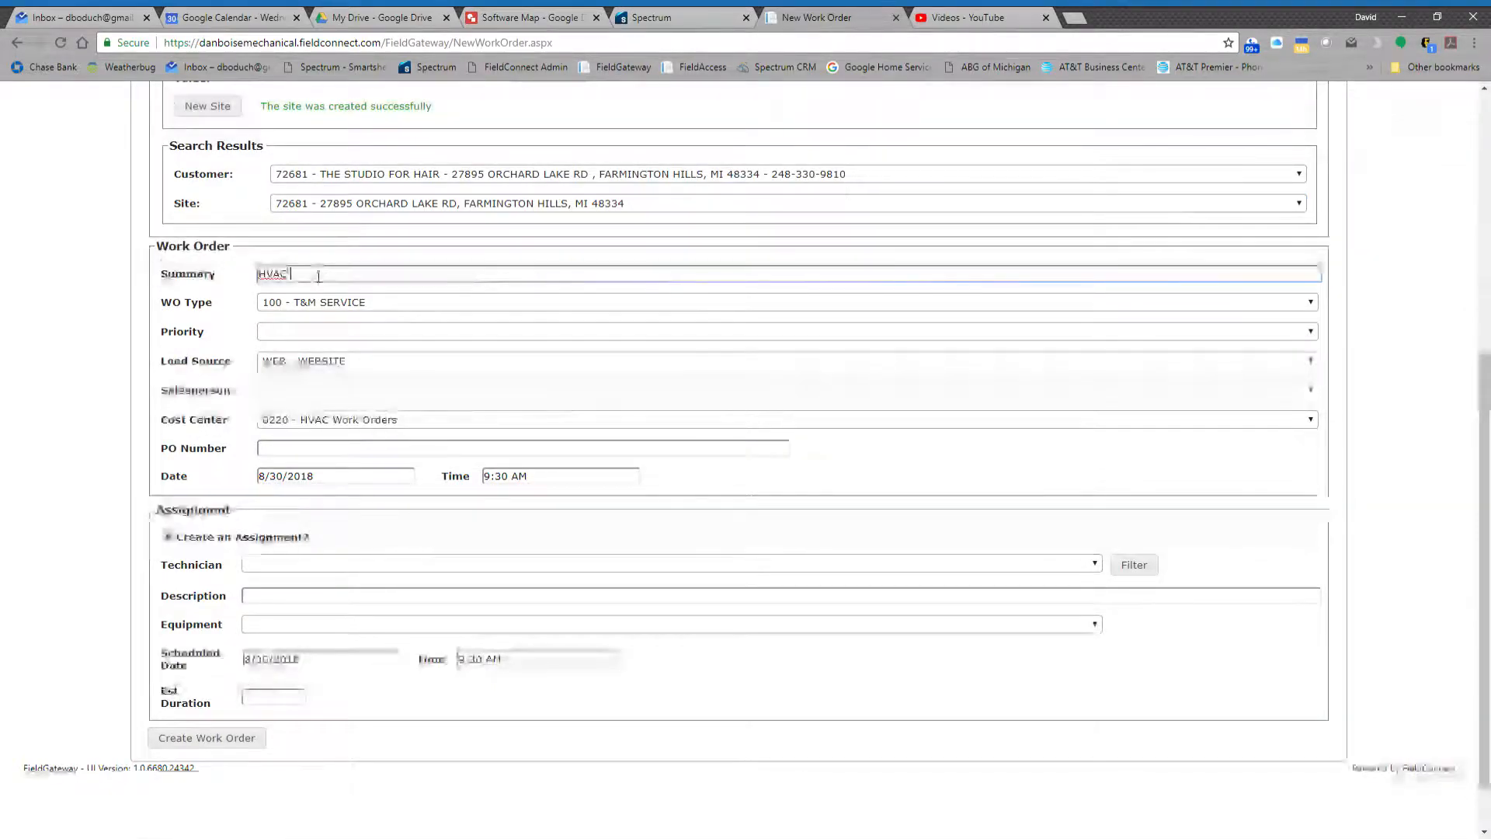
pyautogui.write(' MAINTENACE')
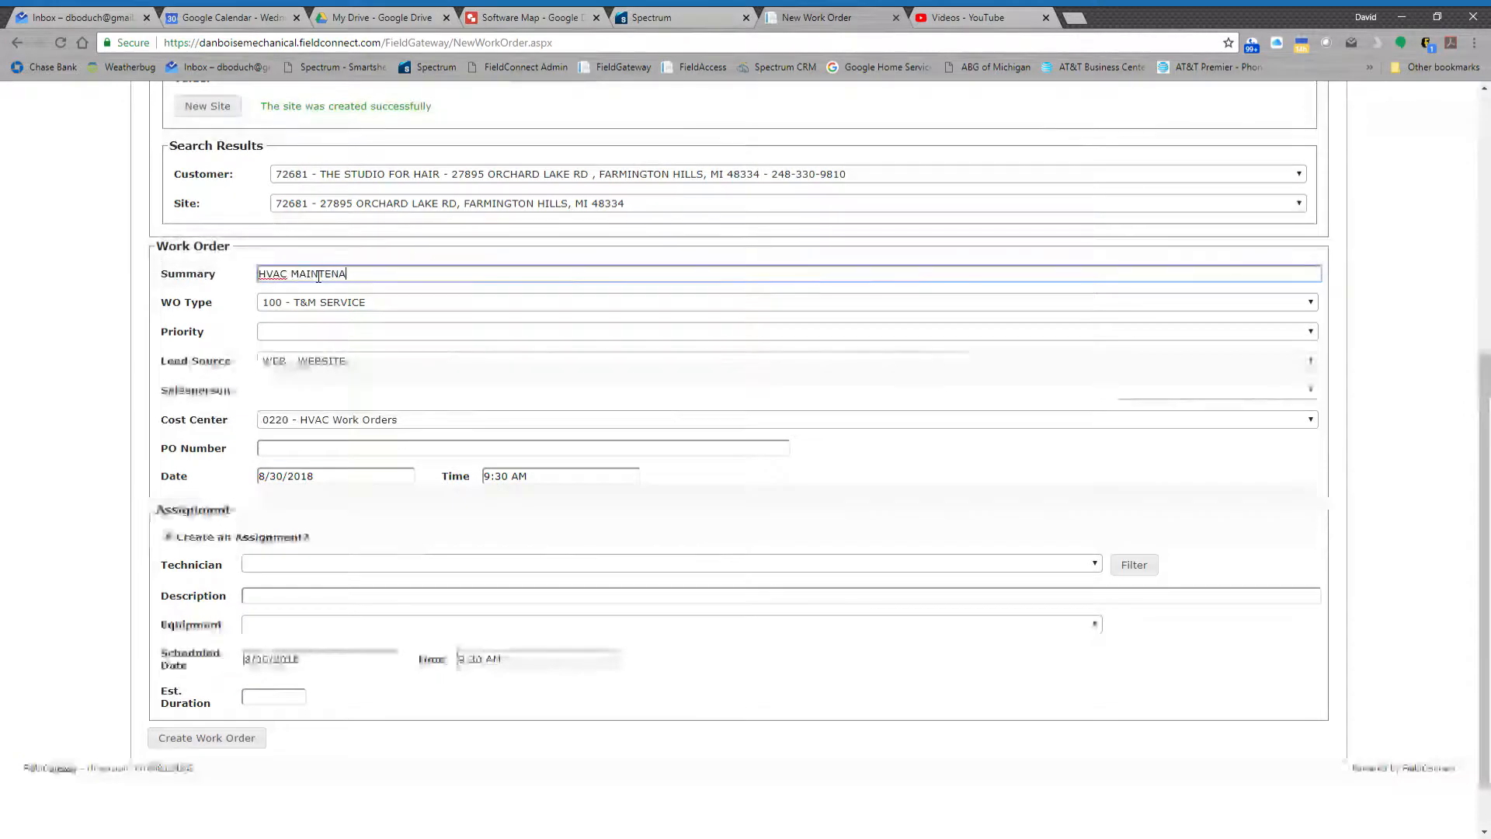
pyautogui.press('BackSpace')
pyautogui.press('BackSpace')
pyautogui.write('NCE ')
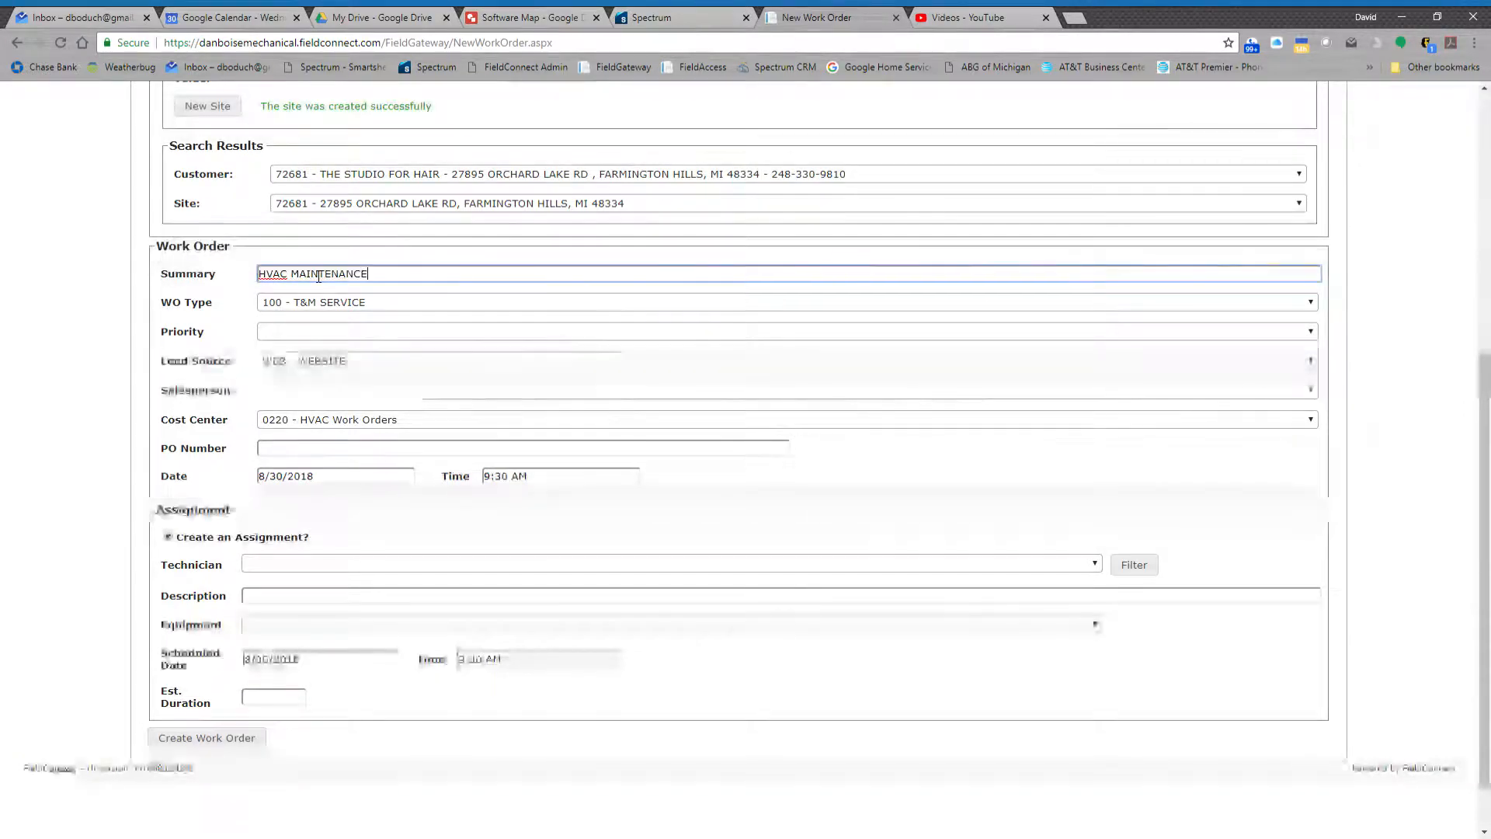
pyautogui.write('1 VISIT ONLY')
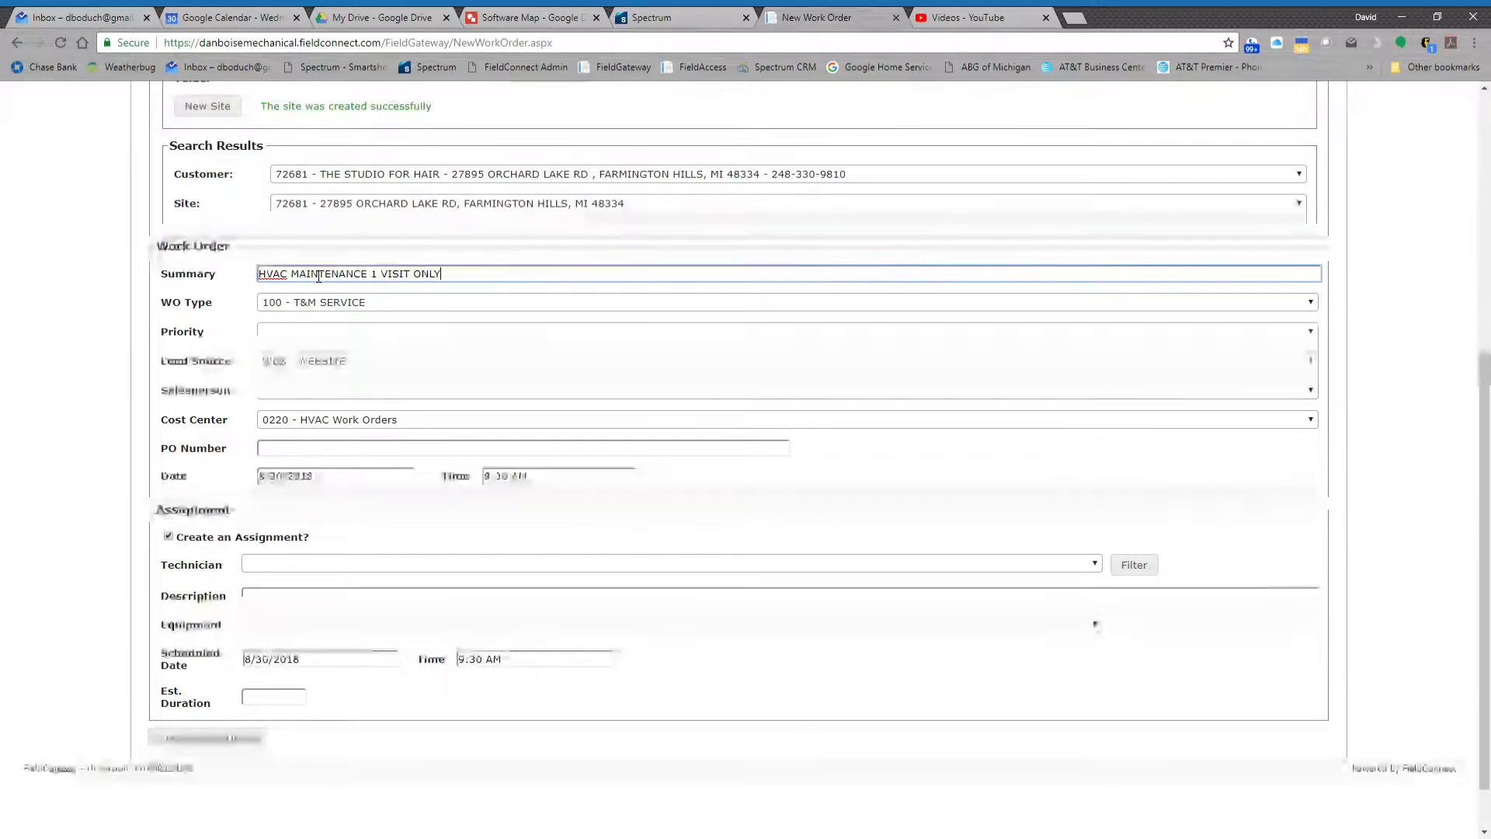
pyautogui.press('Tab')
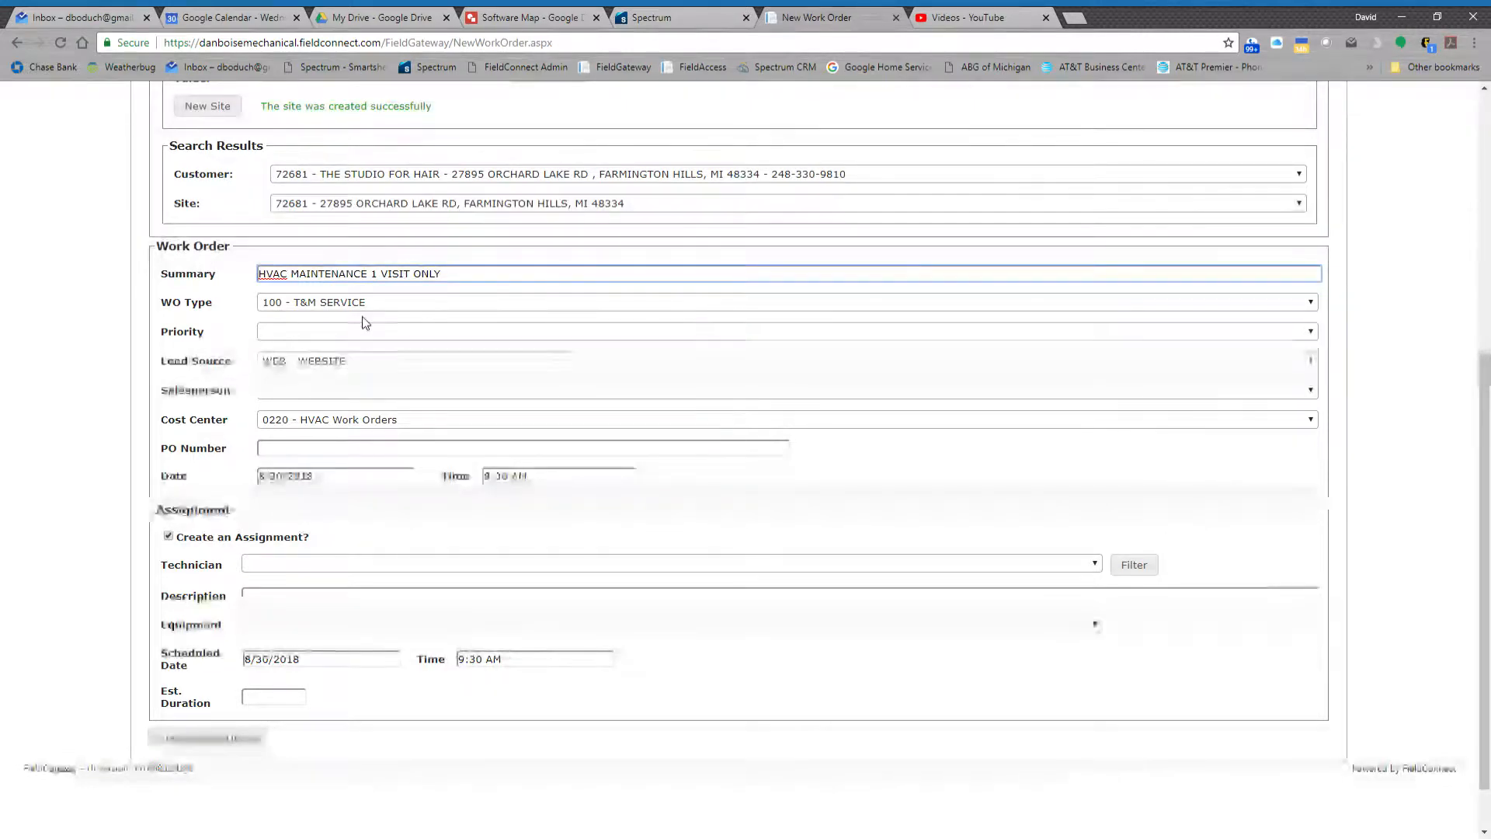
# - Set the work order type to 150 - MAINTENANCE and the priority to M - MAINTNANCE, and enter the customer's PO number
pyautogui.click(300, 343)
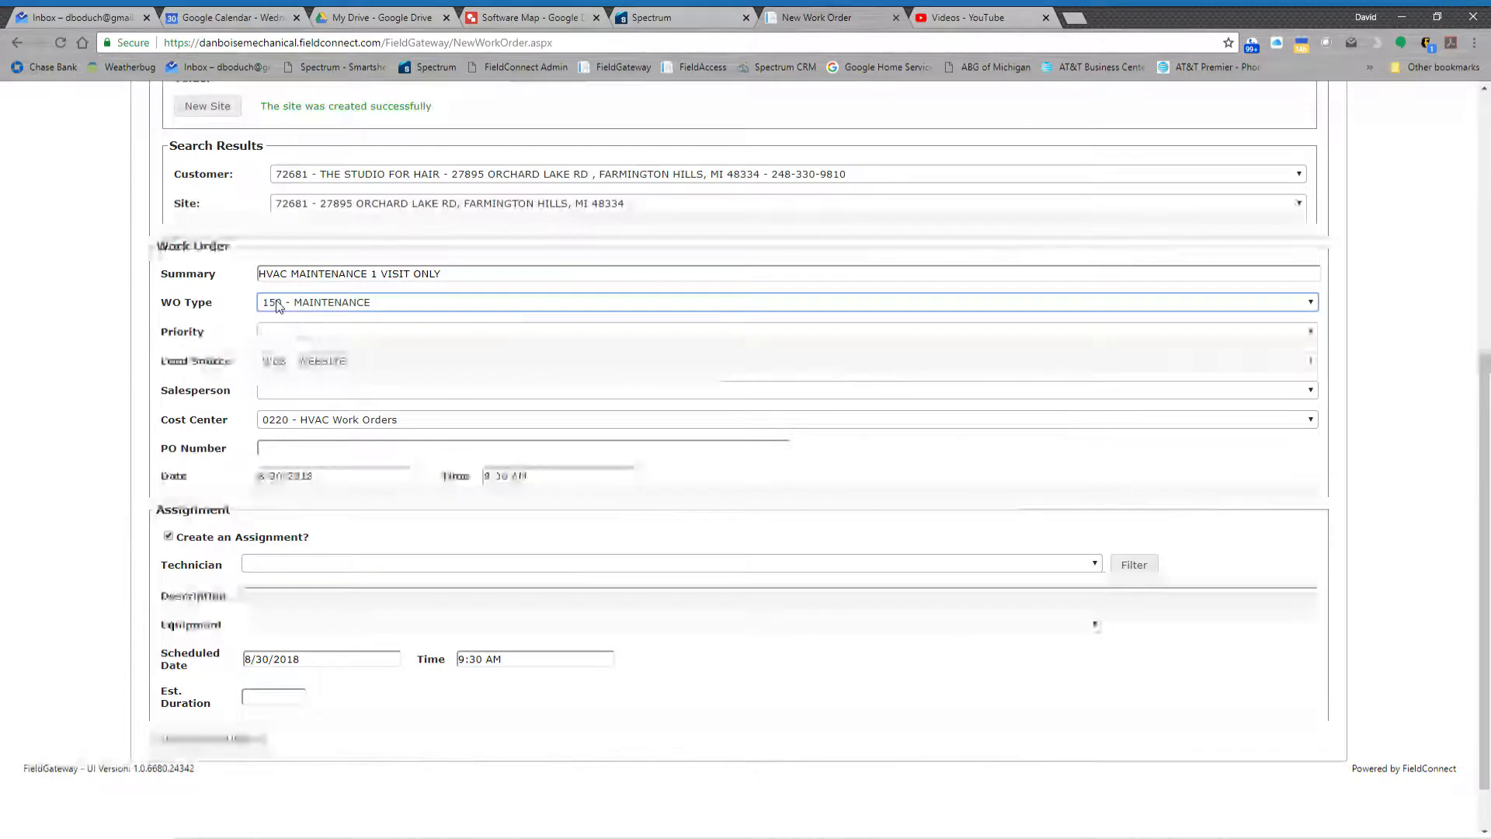
pyautogui.click(318, 333)
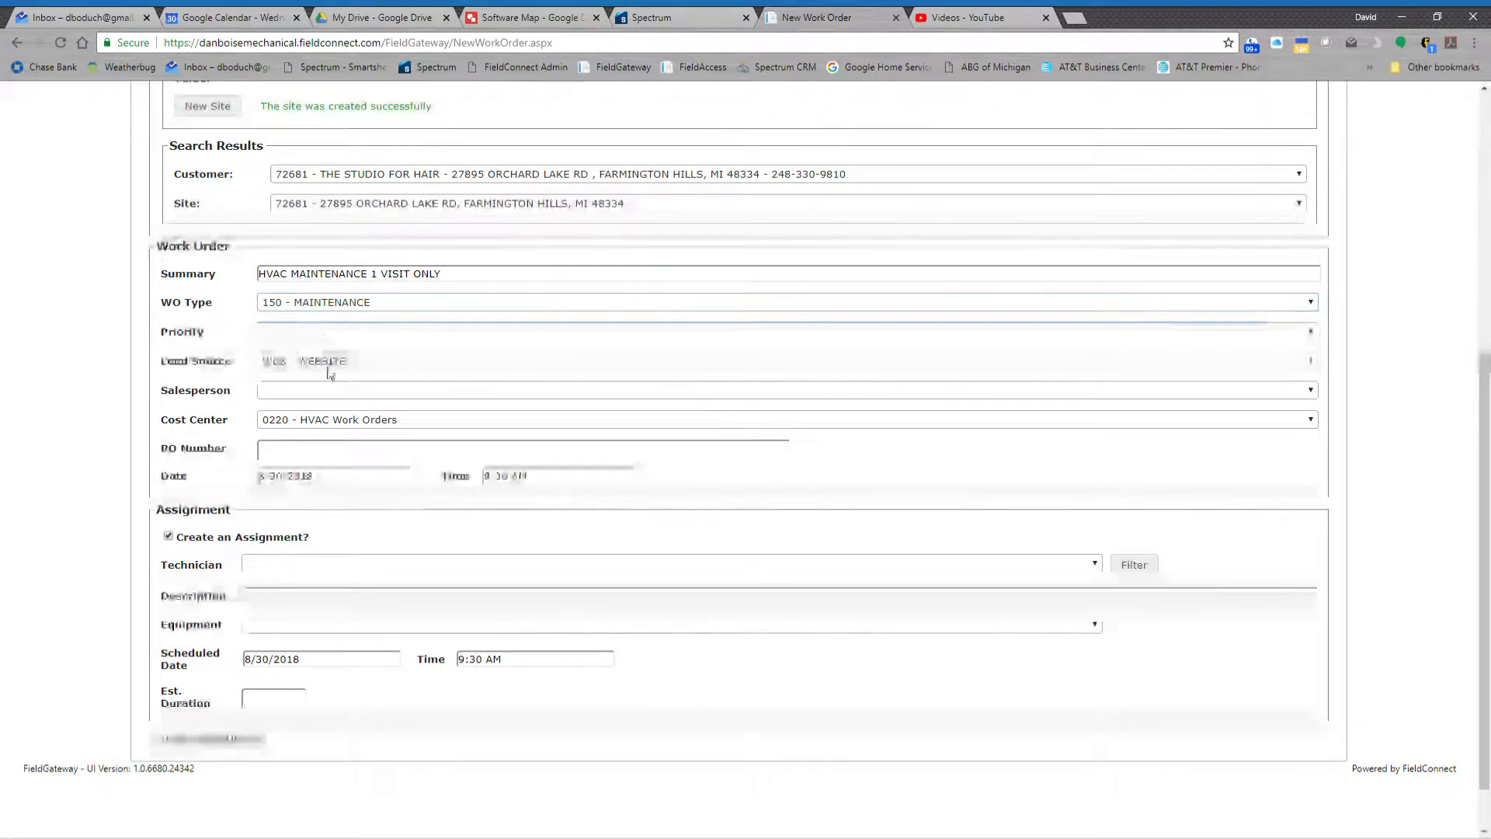
pyautogui.click(334, 397)
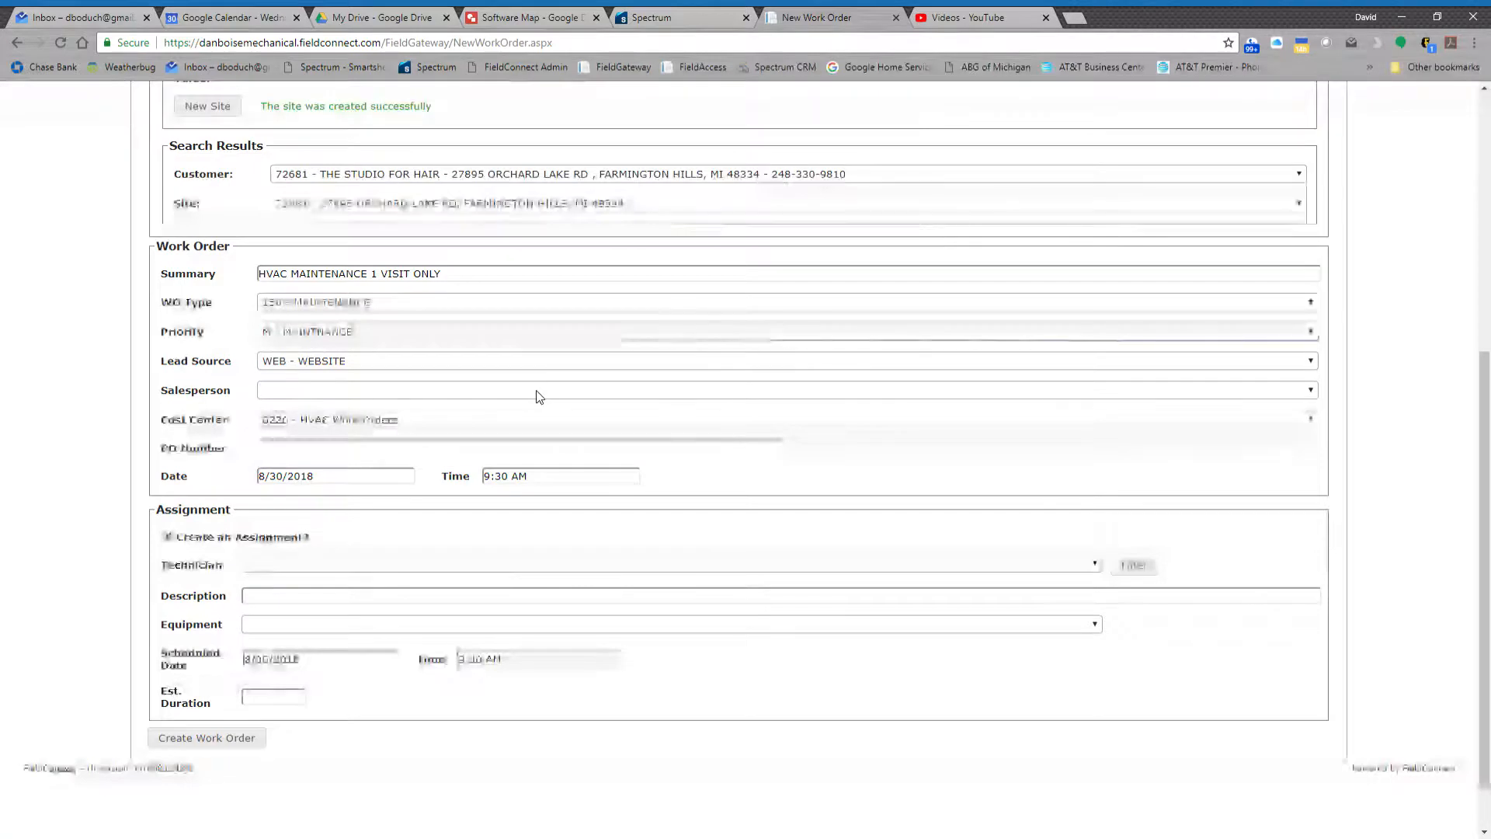
pyautogui.click(372, 456)
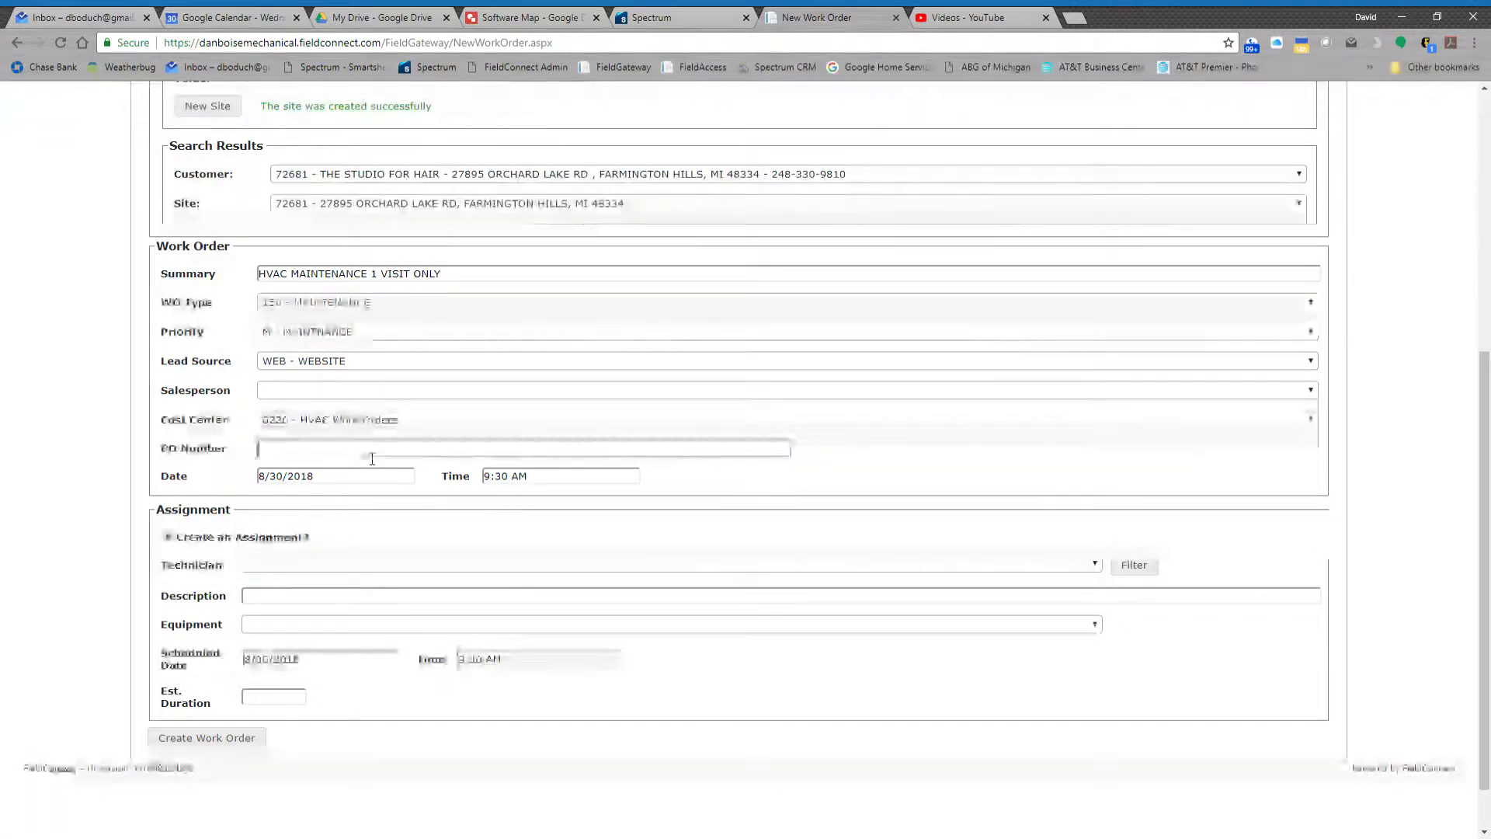
pyautogui.write('456254')
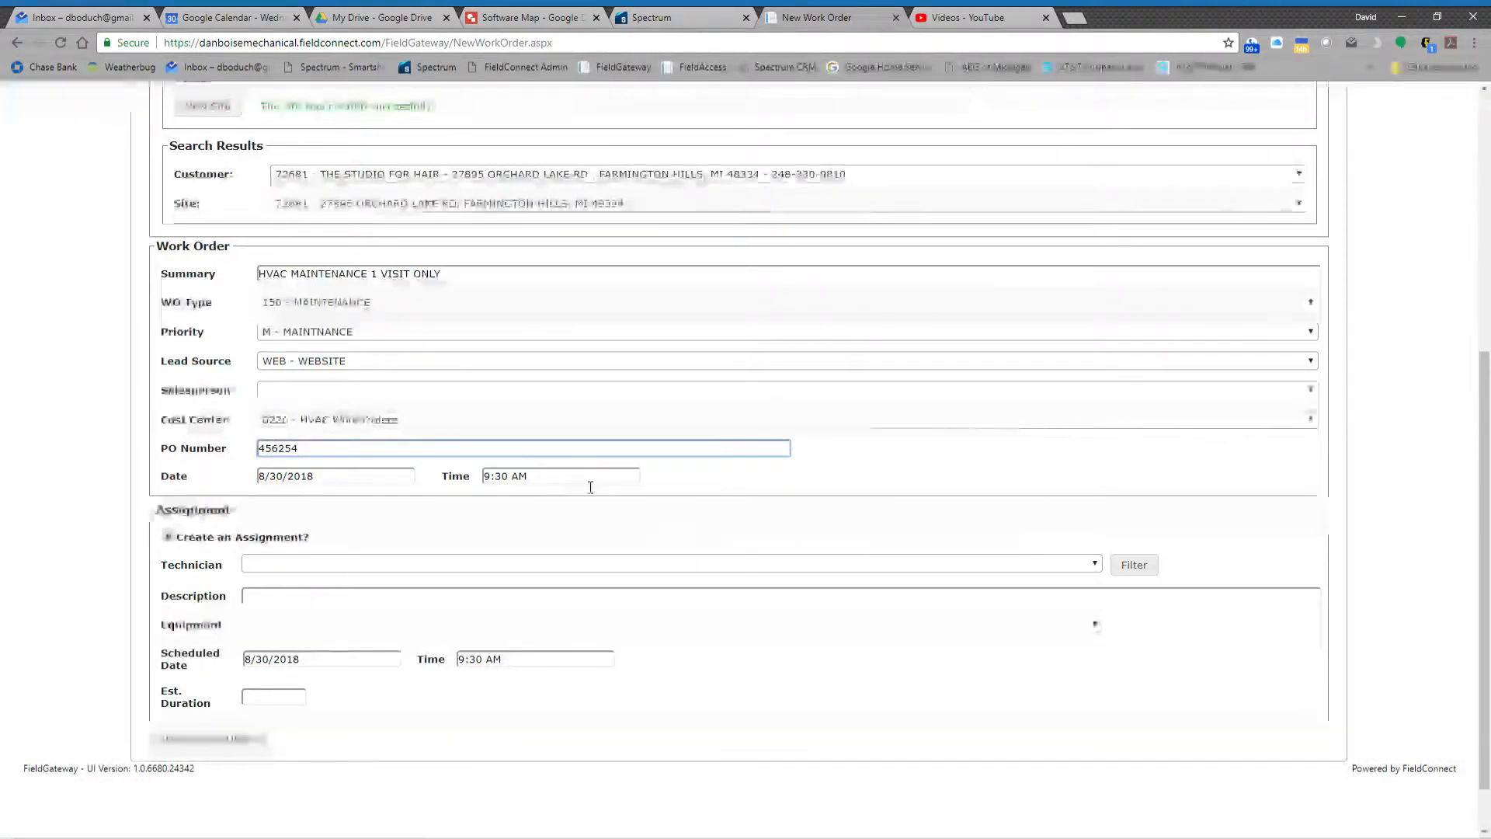
# - Copy the work order summary HVAC MAINTENANCE 1 VISIT ONLY into the assignment's description
pyautogui.scroll(-1, 575, 497)
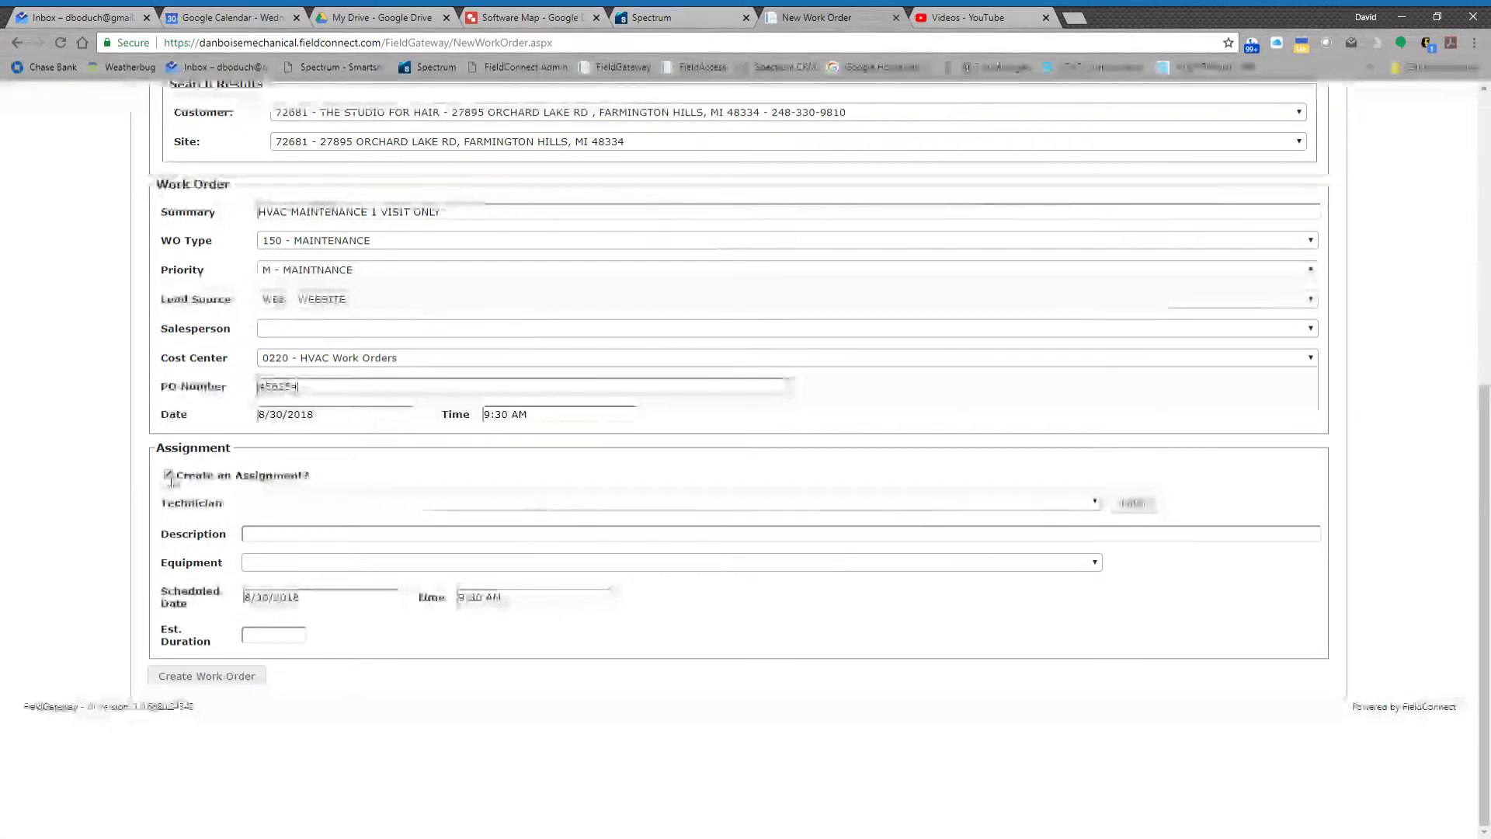
pyautogui.click(301, 538)
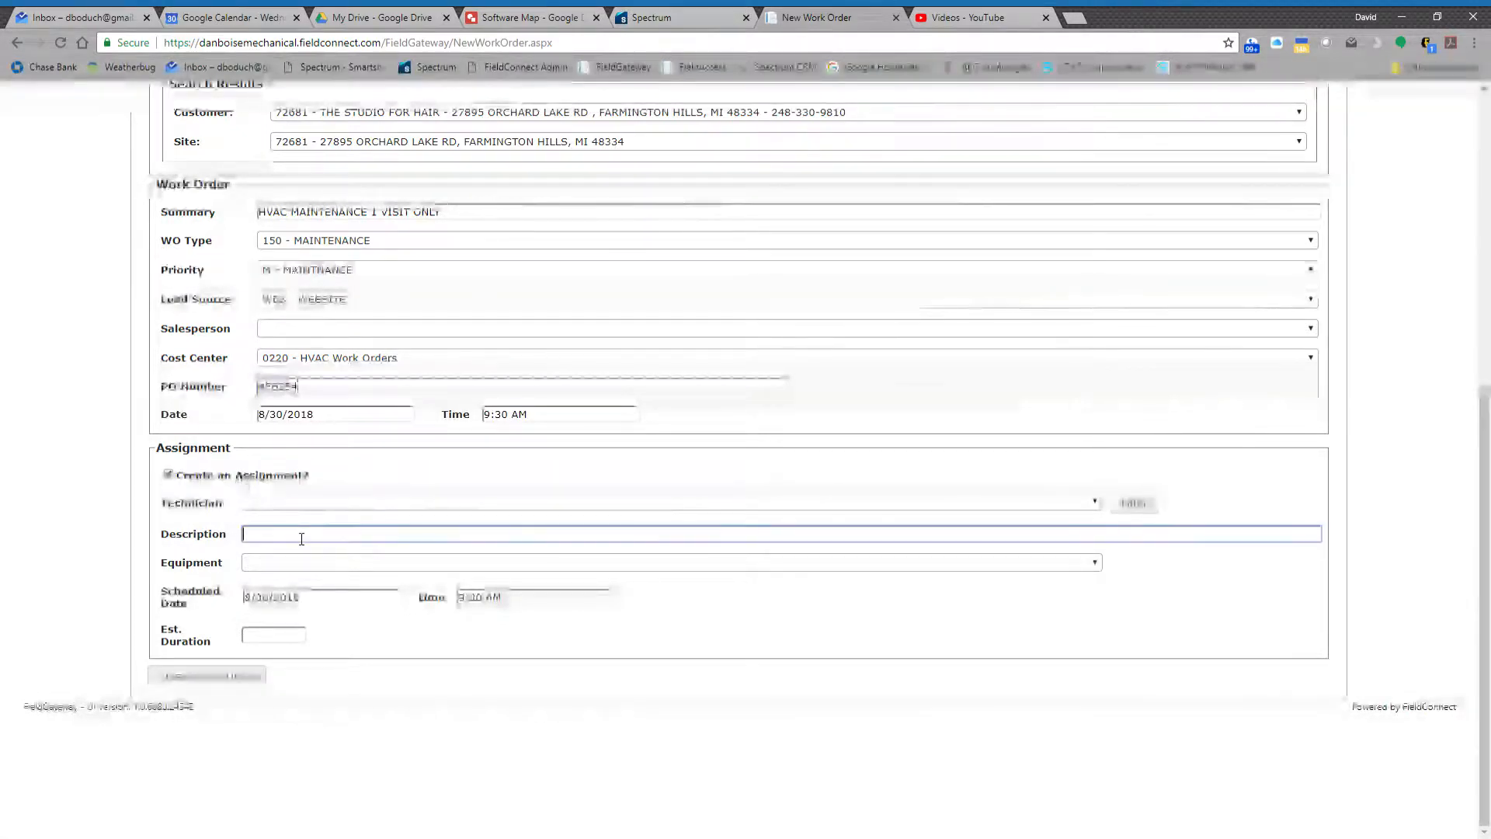
pyautogui.moveTo(472, 220); pyautogui.dragTo(258, 213)
pyautogui.hotkey('ctrl', 'c')
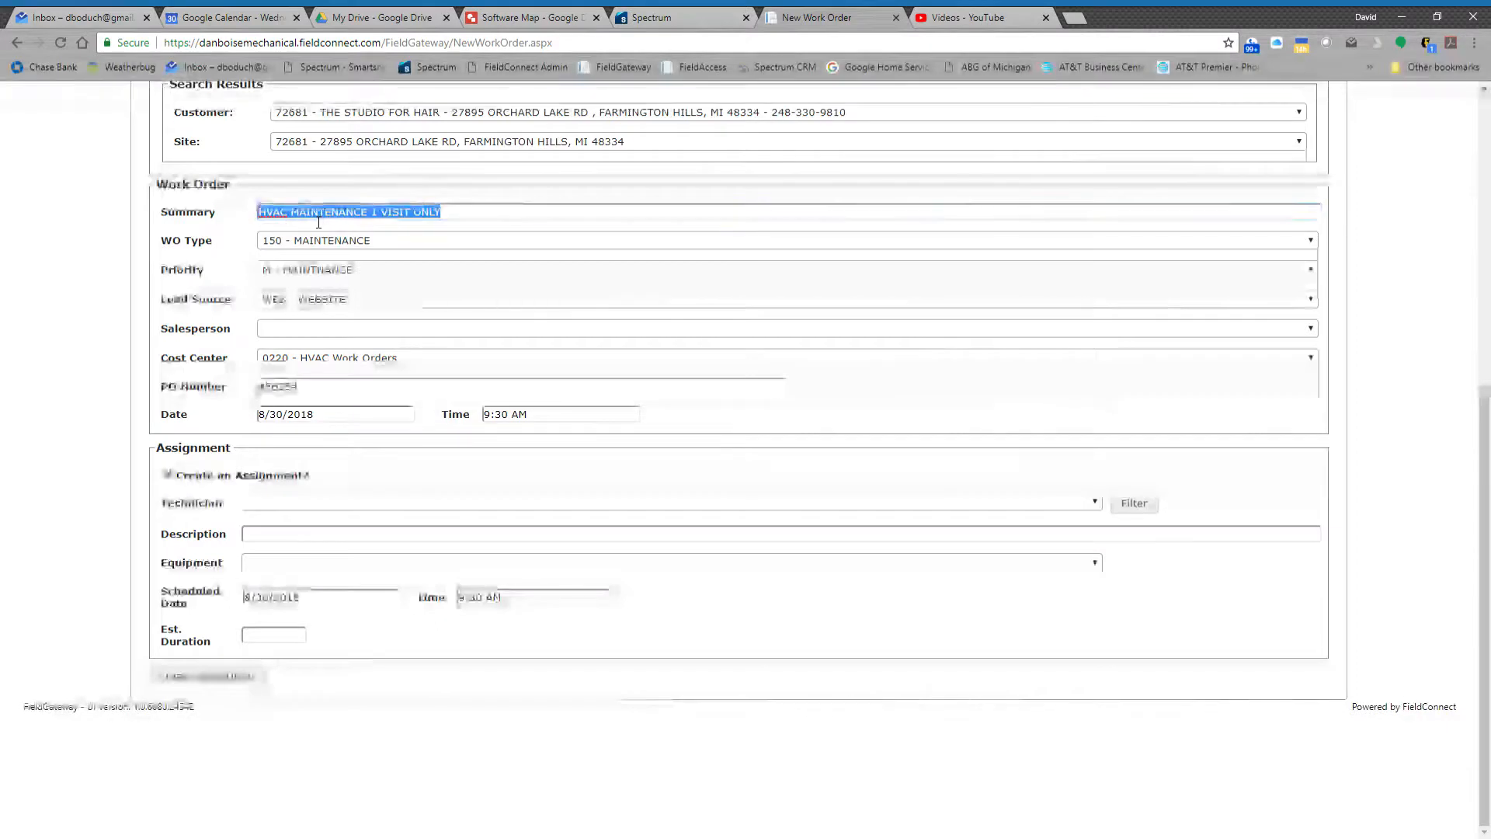
pyautogui.click(296, 539)
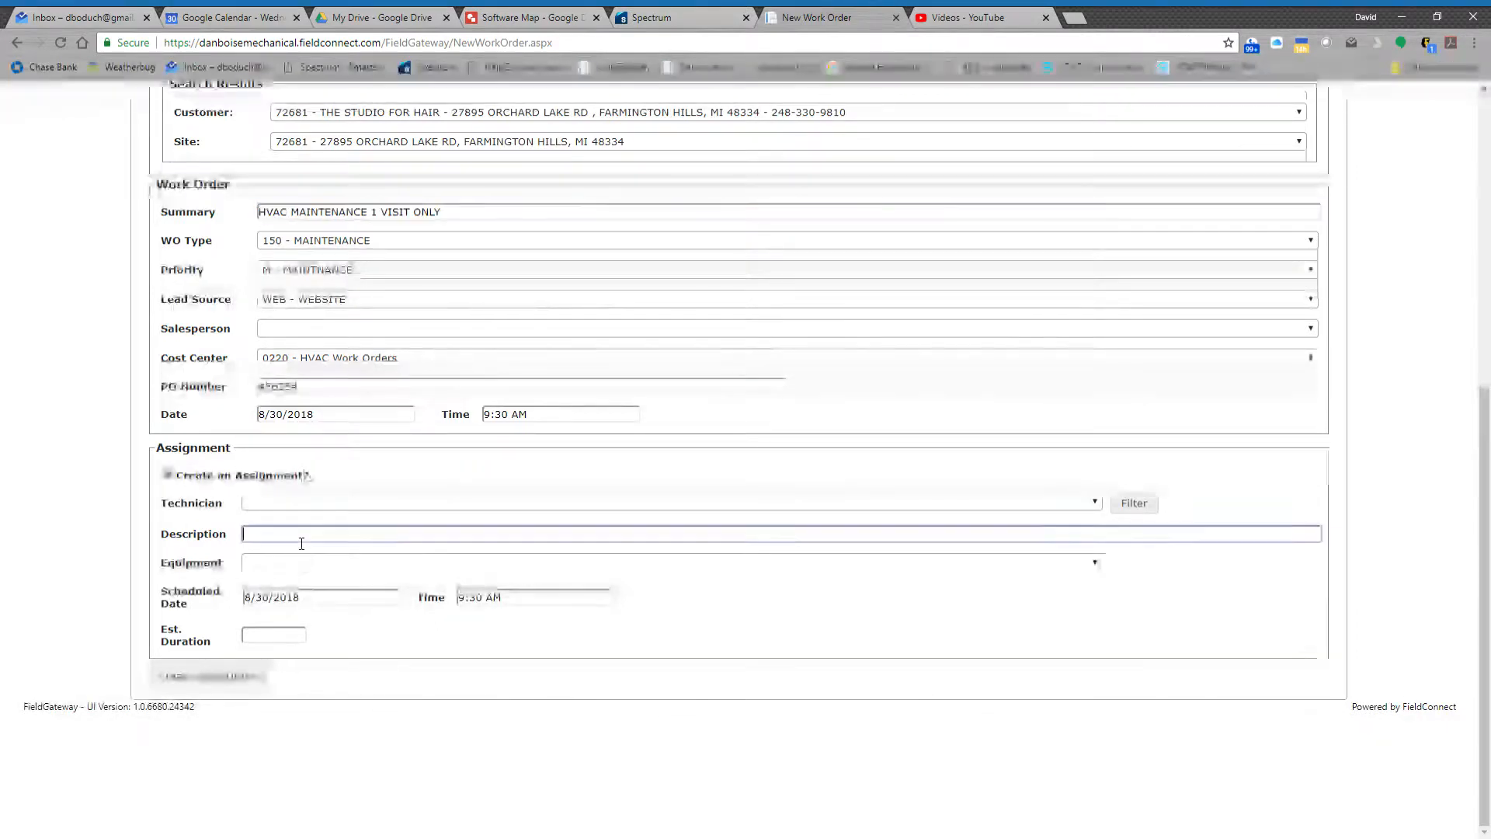
pyautogui.hotkey('ctrl', 'v')
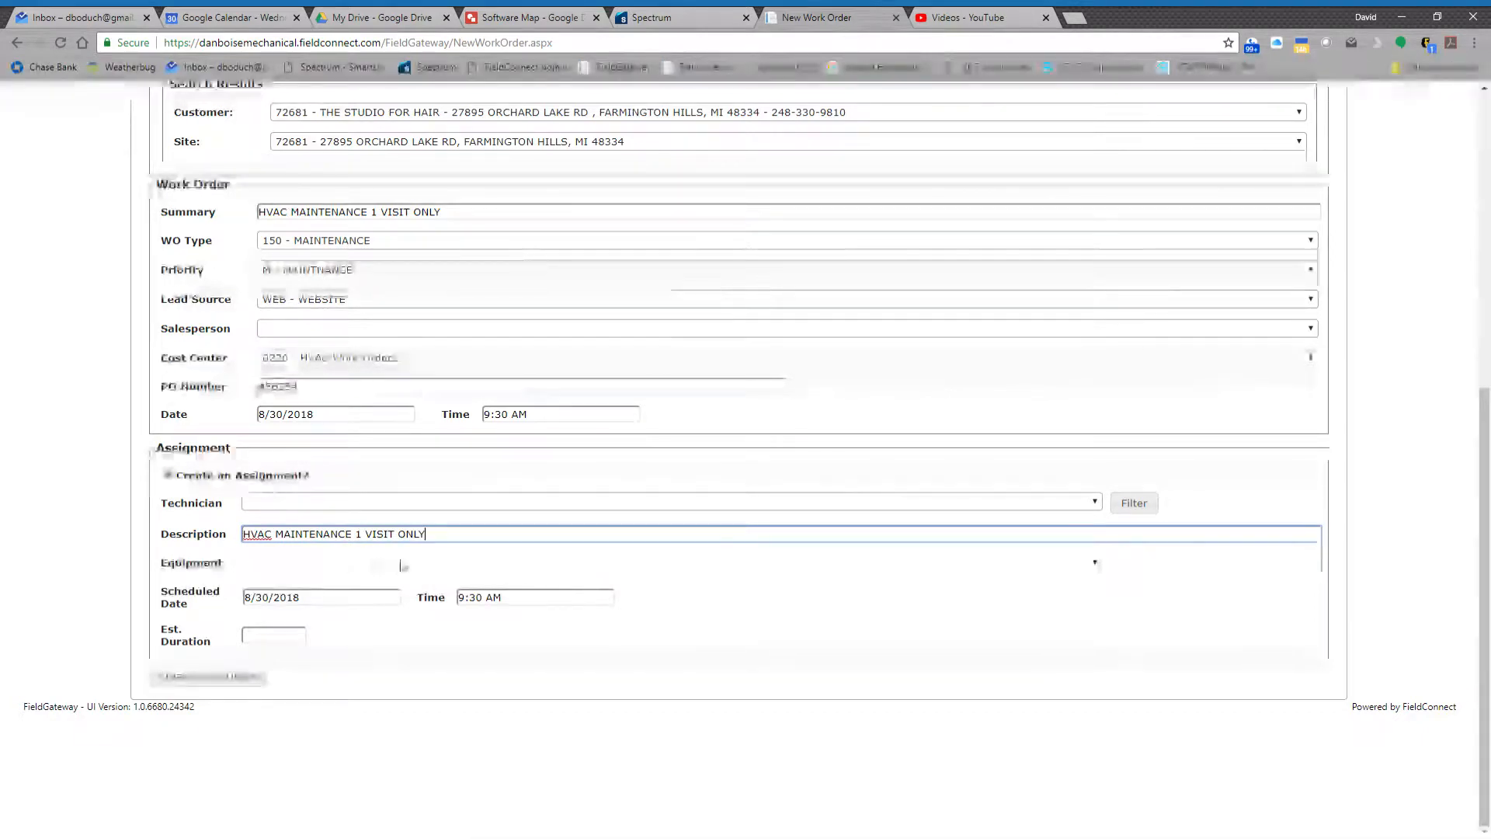
# - Schedule the assignment for 09/07/2018 at 8:00 AM with an estimated duration of 2
pyautogui.click(286, 605)
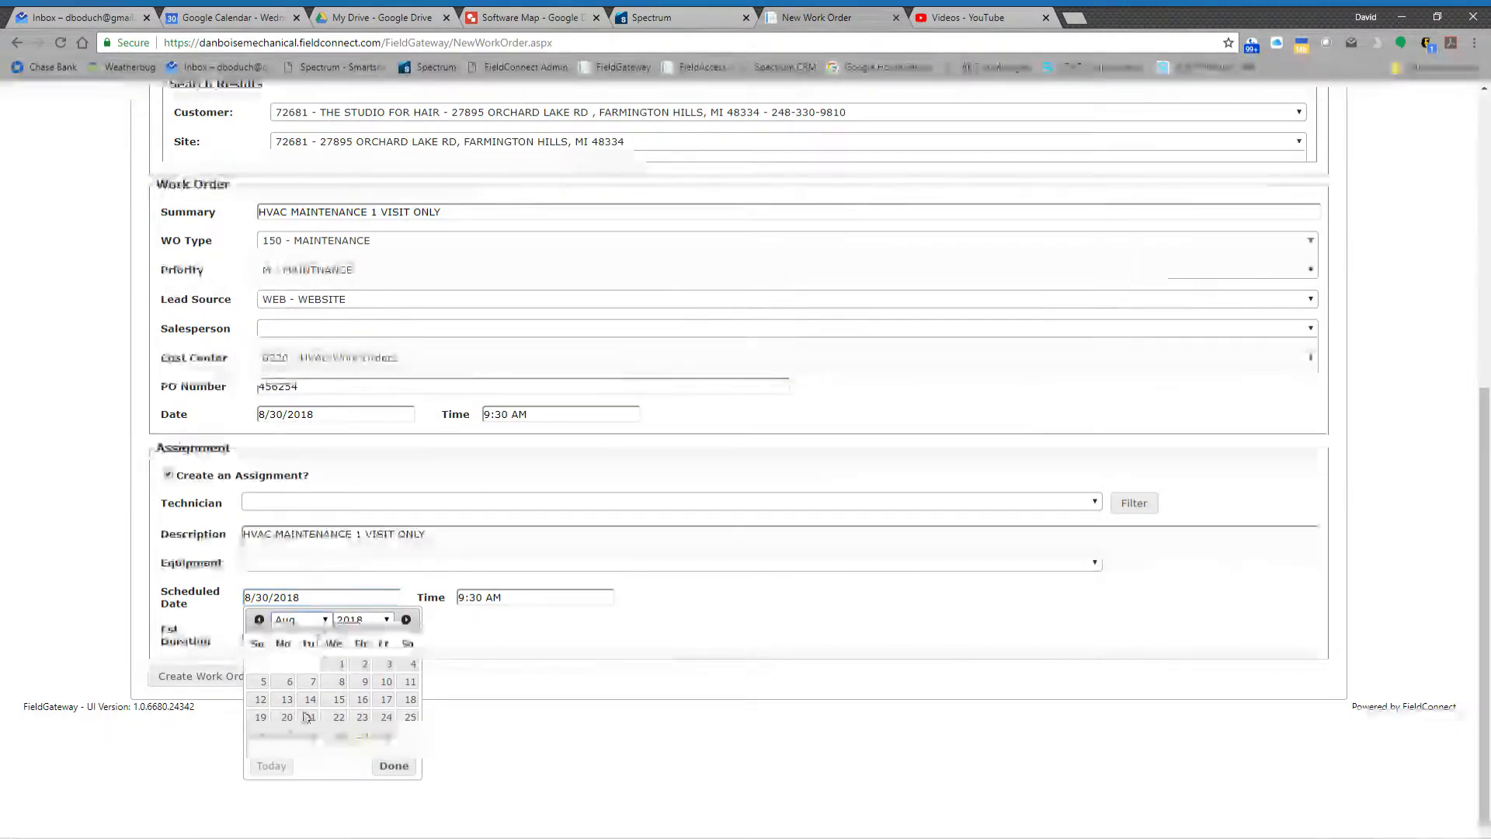
pyautogui.click(299, 749)
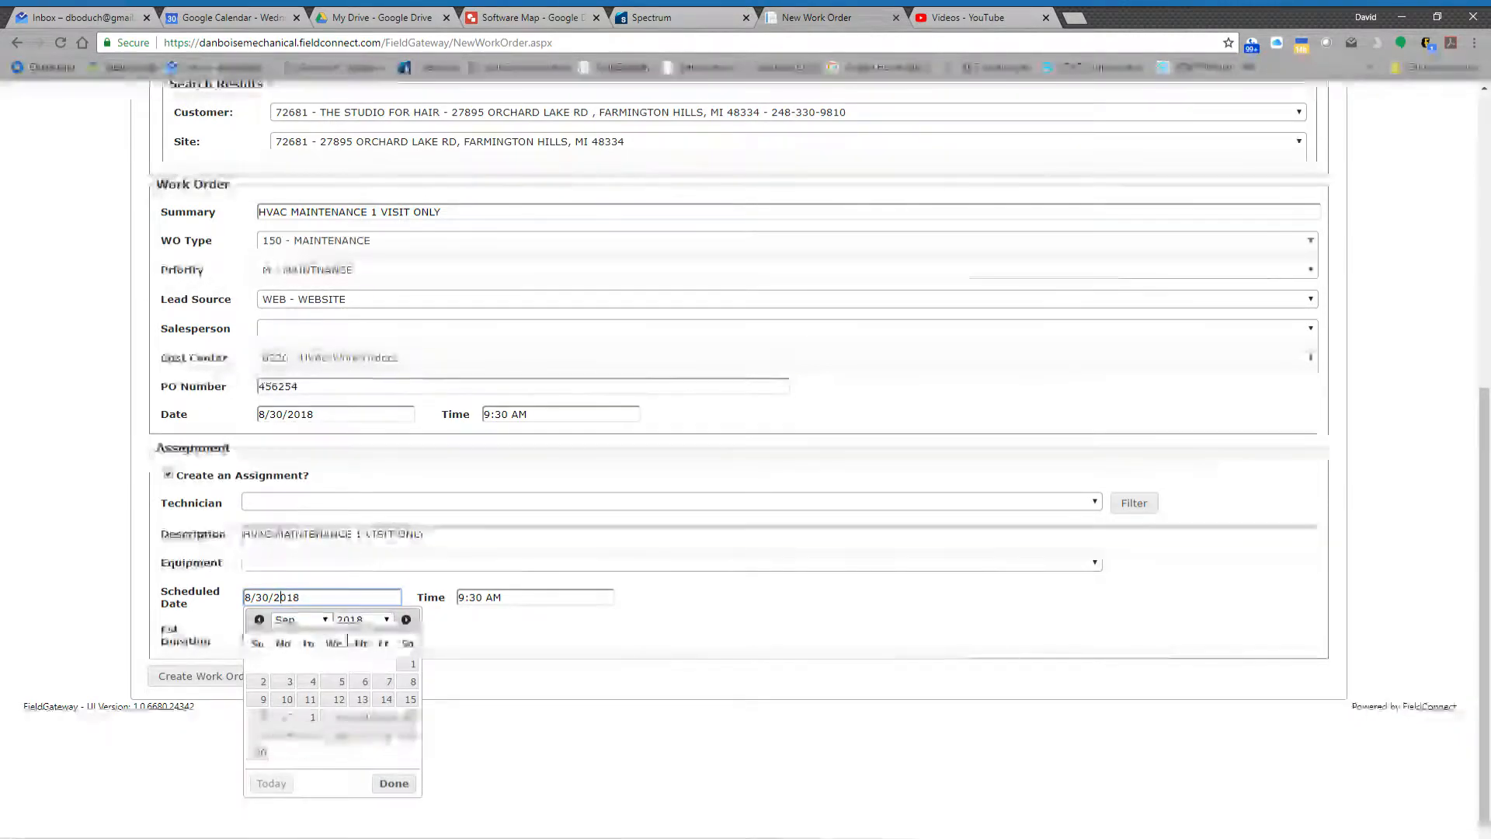
pyautogui.click(387, 682)
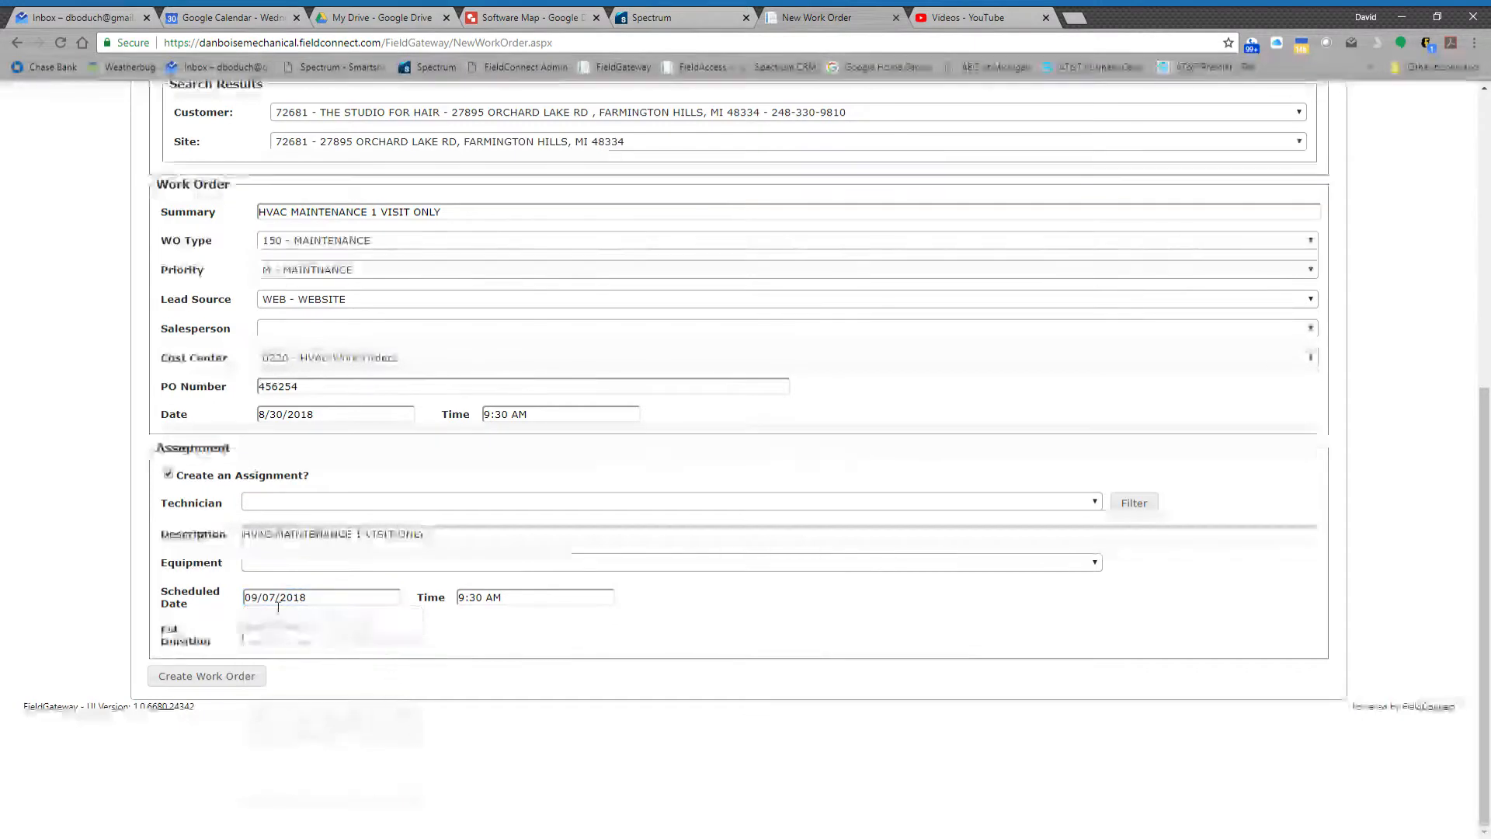
pyautogui.click(559, 597)
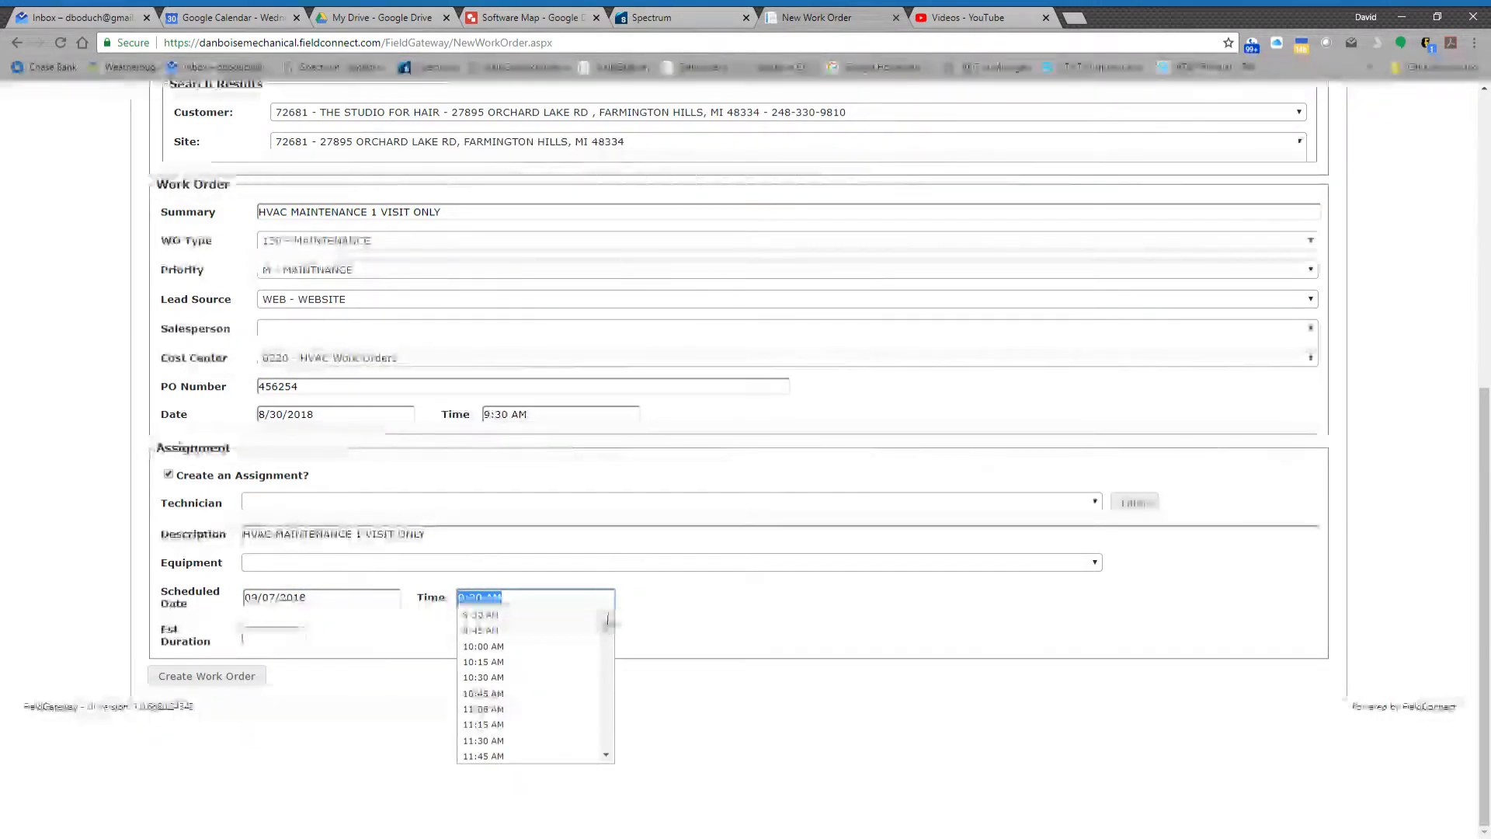
pyautogui.moveTo(607, 619); pyautogui.dragTo(611, 751)
pyautogui.click(498, 675)
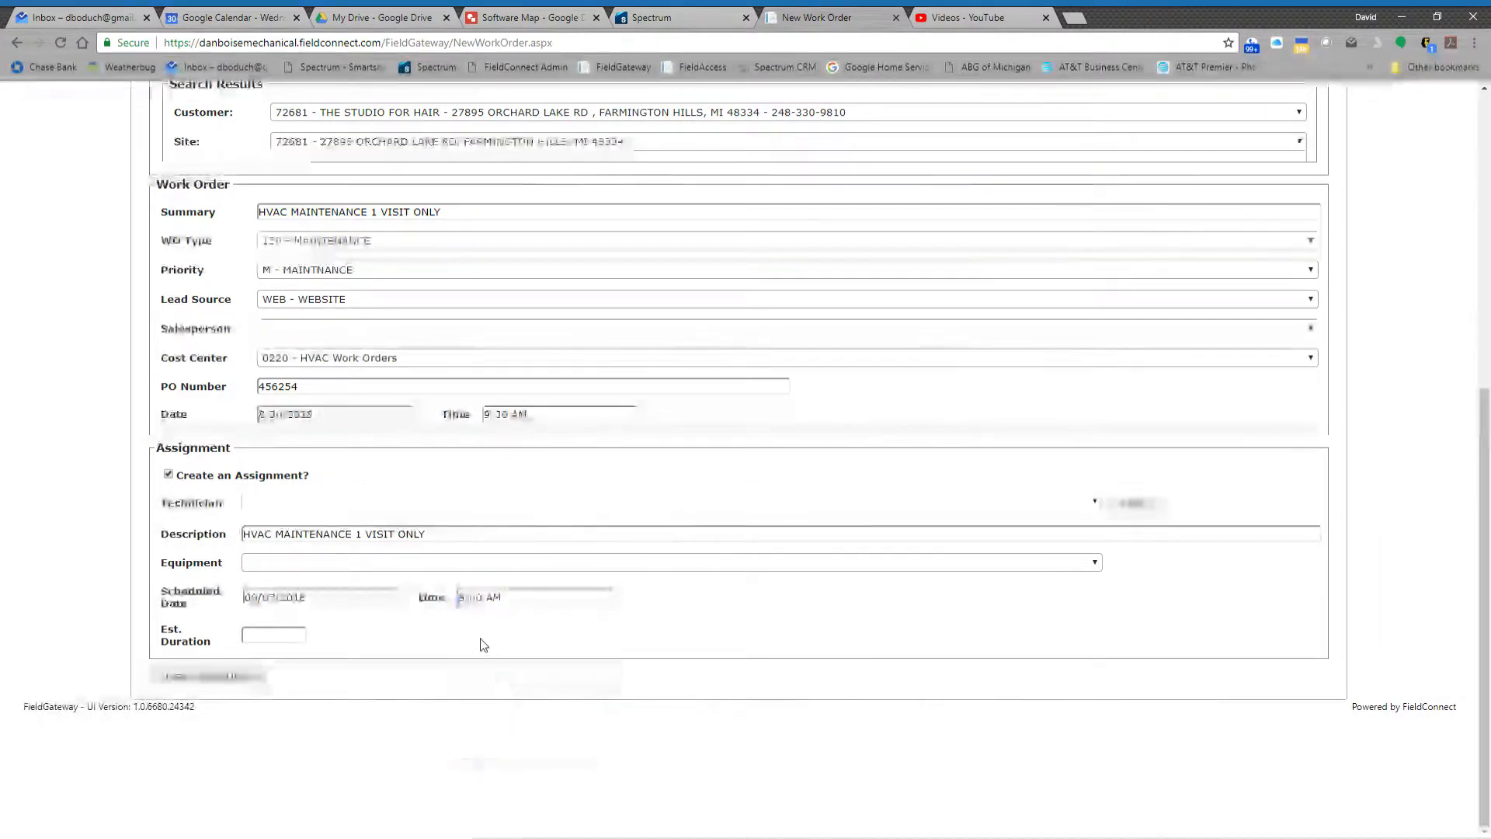
pyautogui.click(255, 639)
pyautogui.write('2')
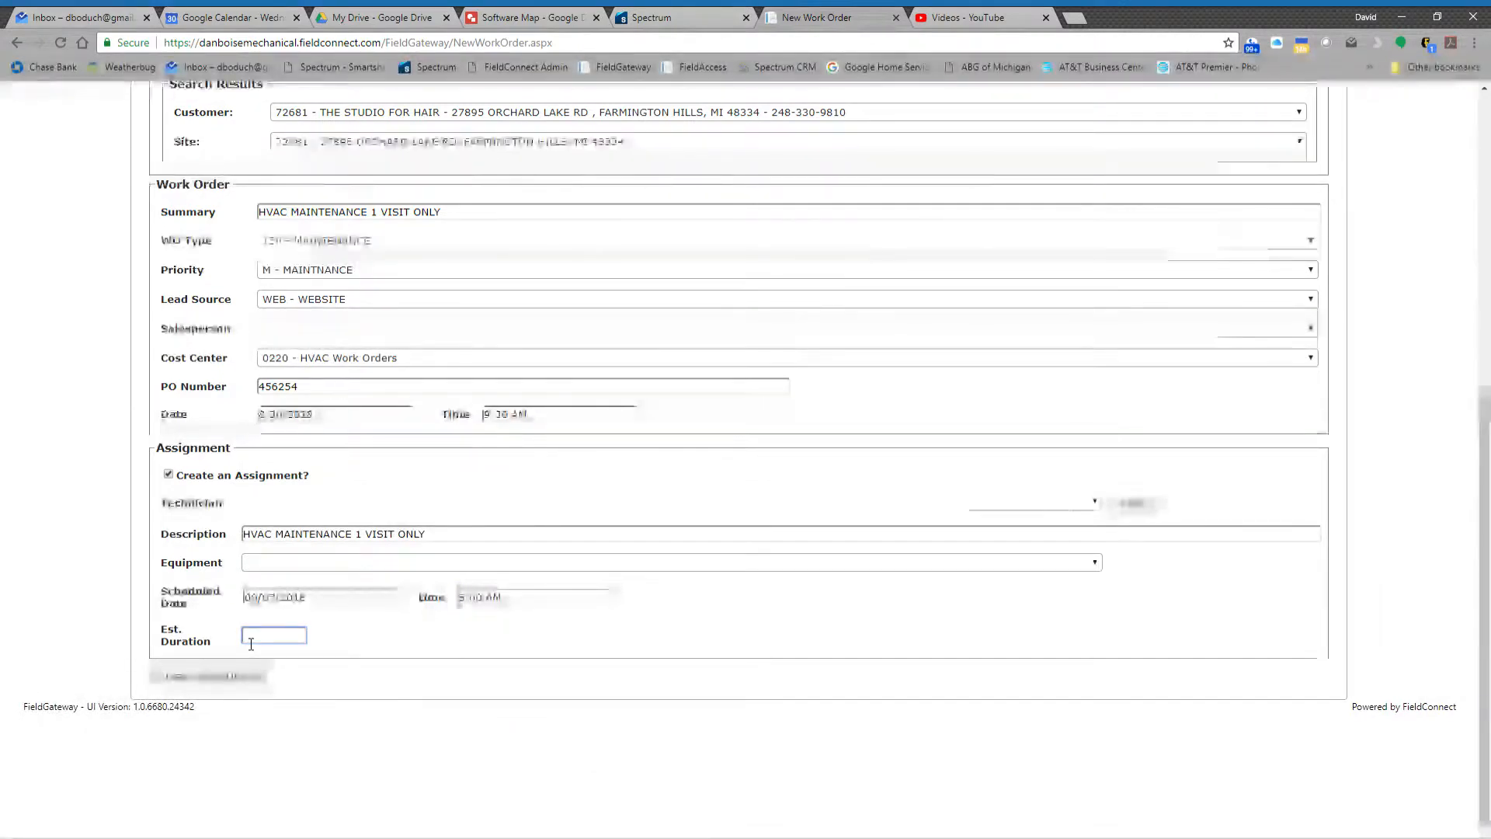
pyautogui.click(400, 655)
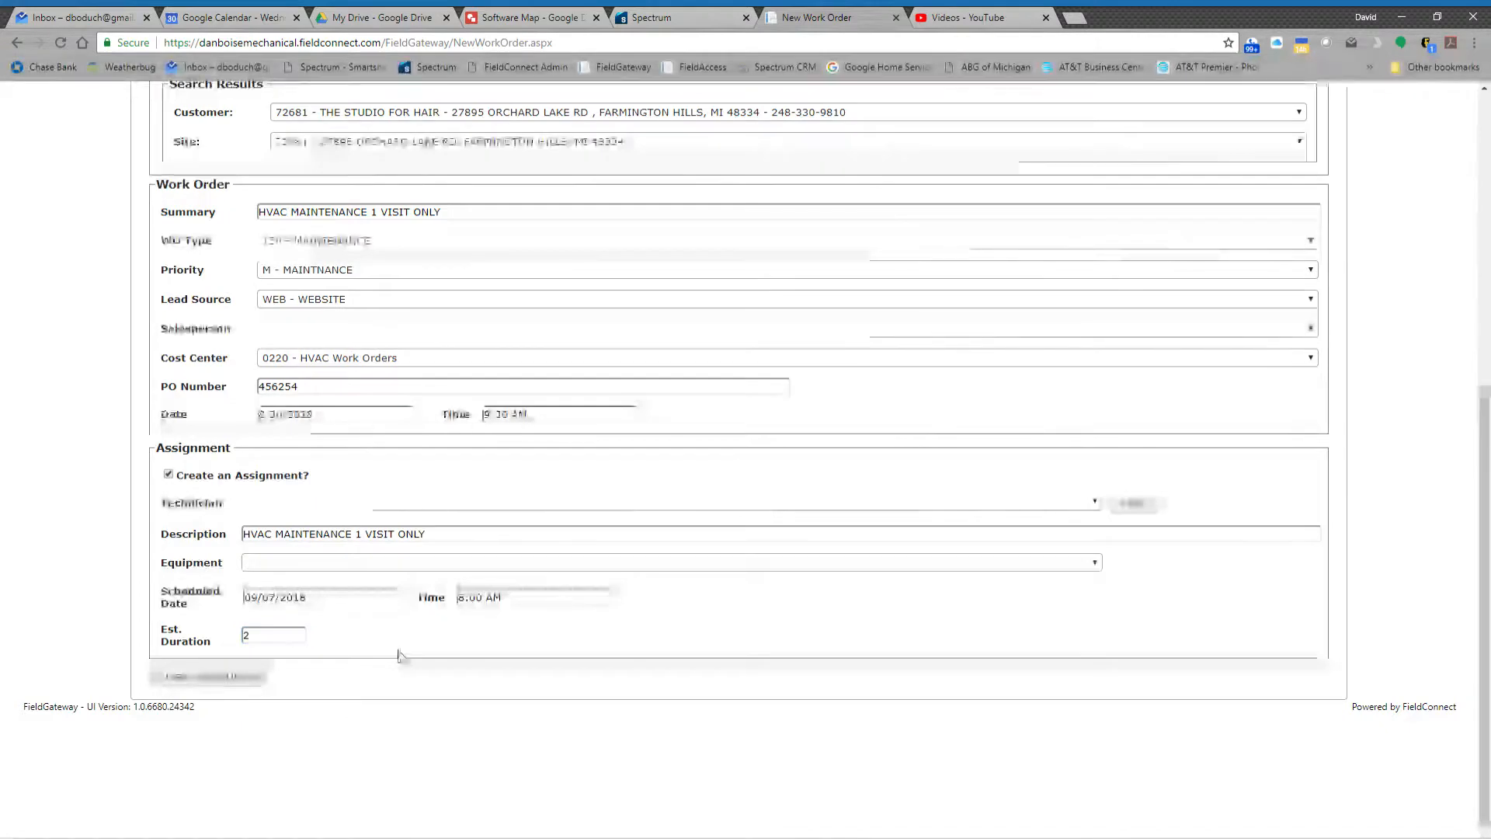
# - Create the work order together with its assignment from the completed form
pyautogui.click(227, 672)
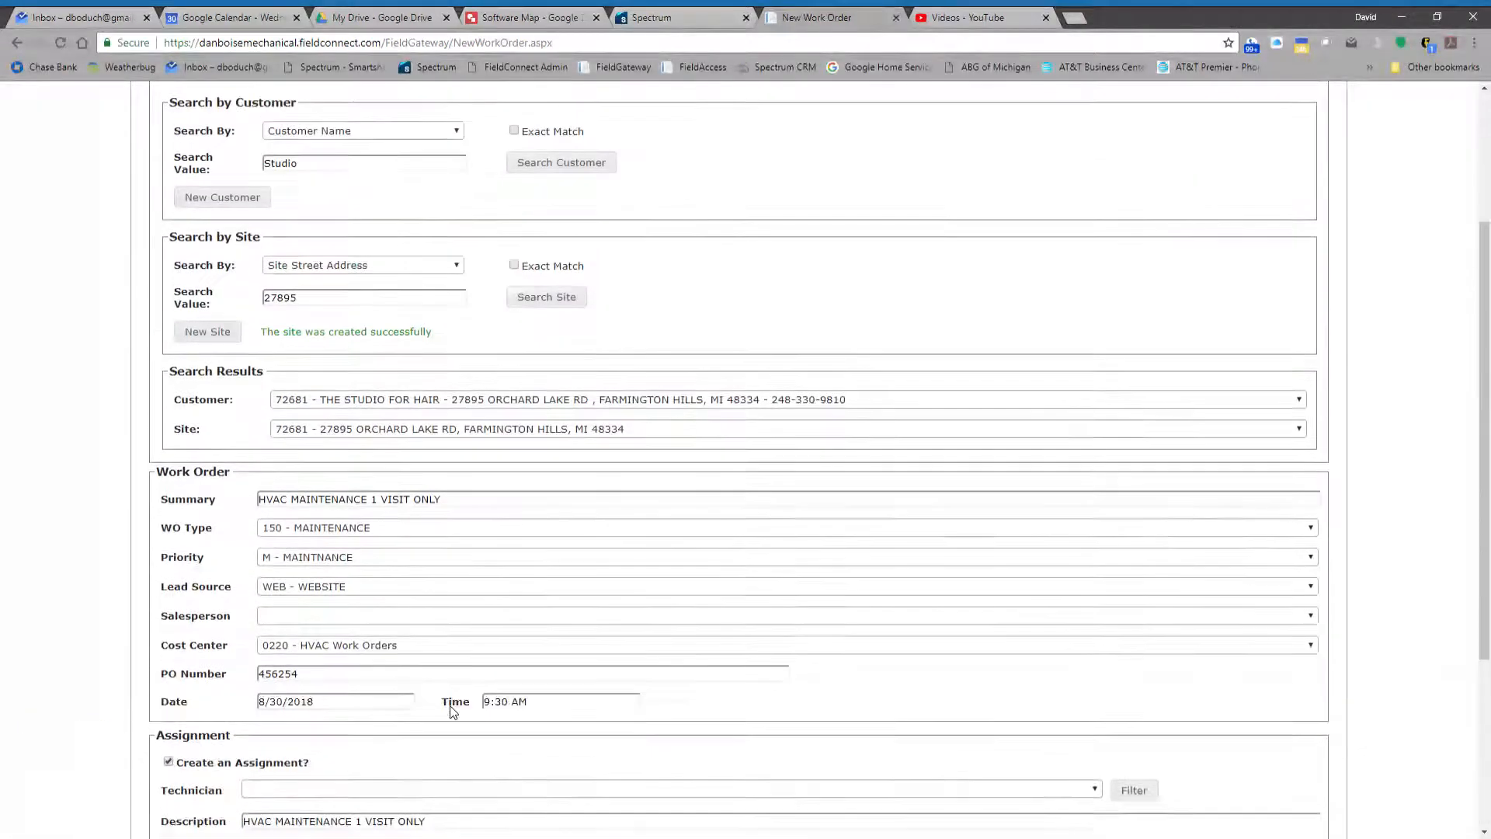
pyautogui.scroll(-7, 452, 710)
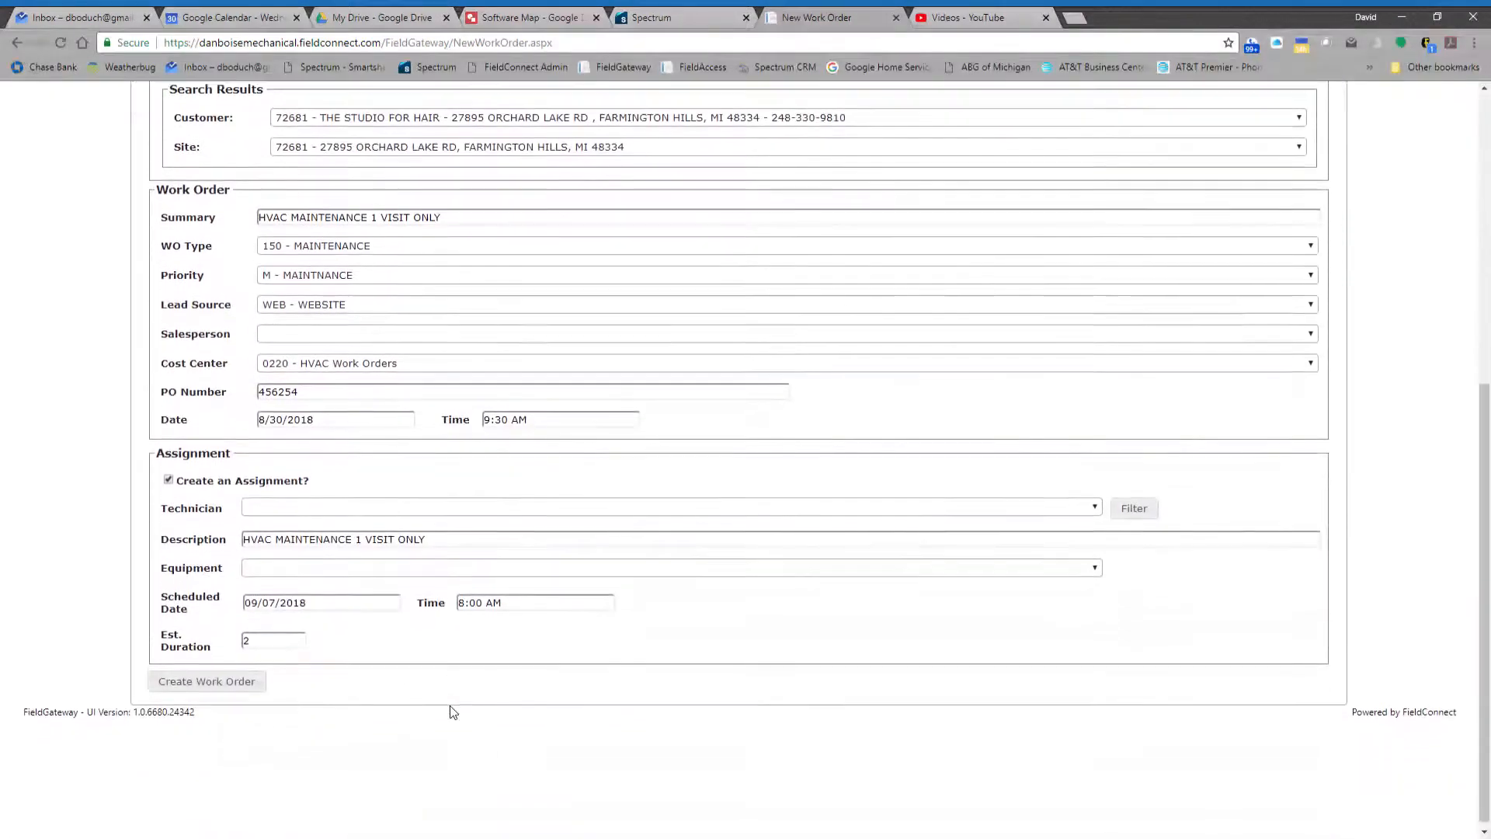
pyautogui.click(216, 676)
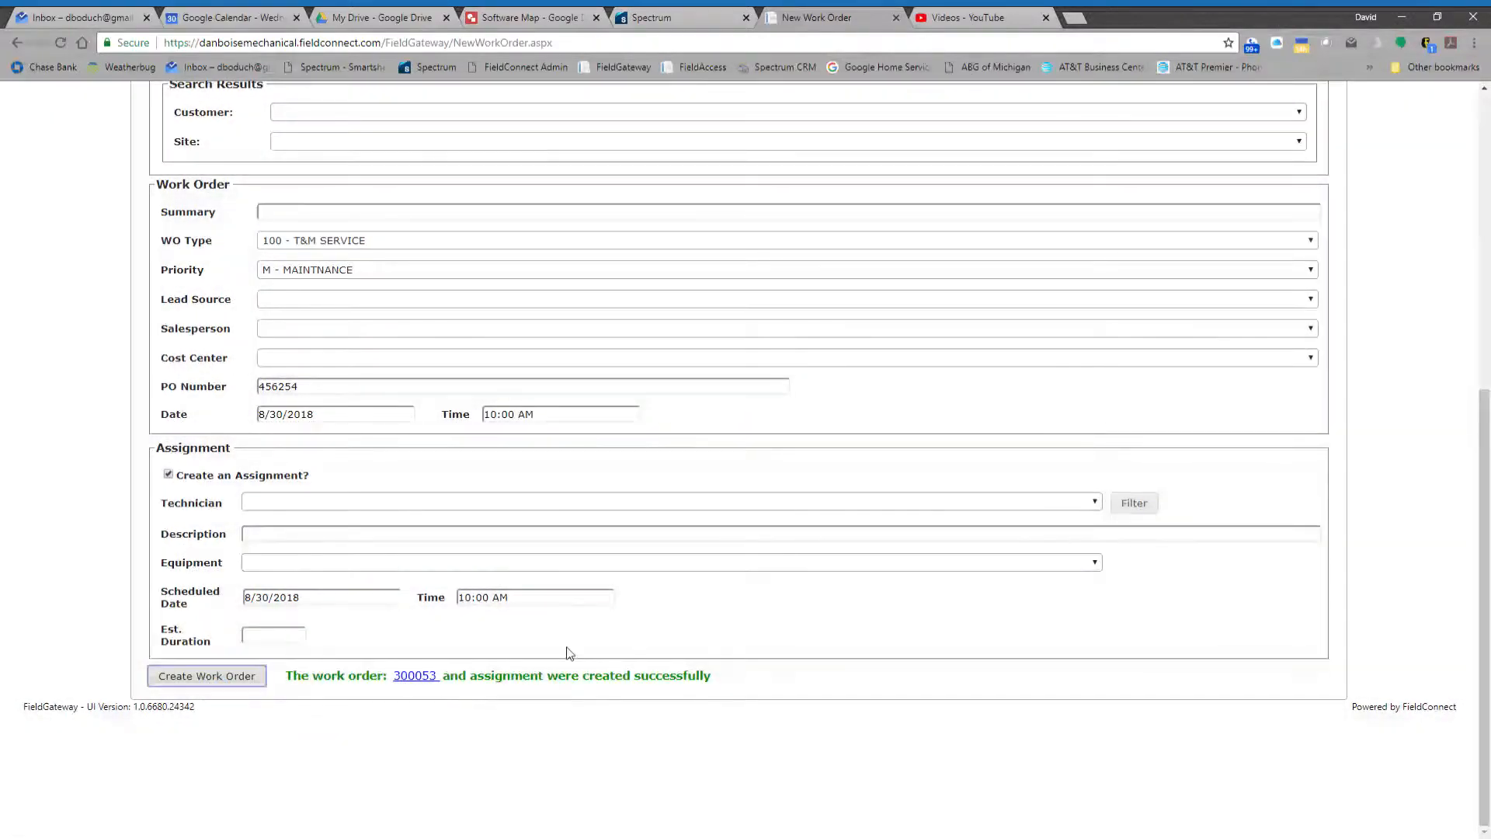
# - Go to the dispatch calendar and refresh its list of unassigned work orders
pyautogui.scroll(7, 567, 652)
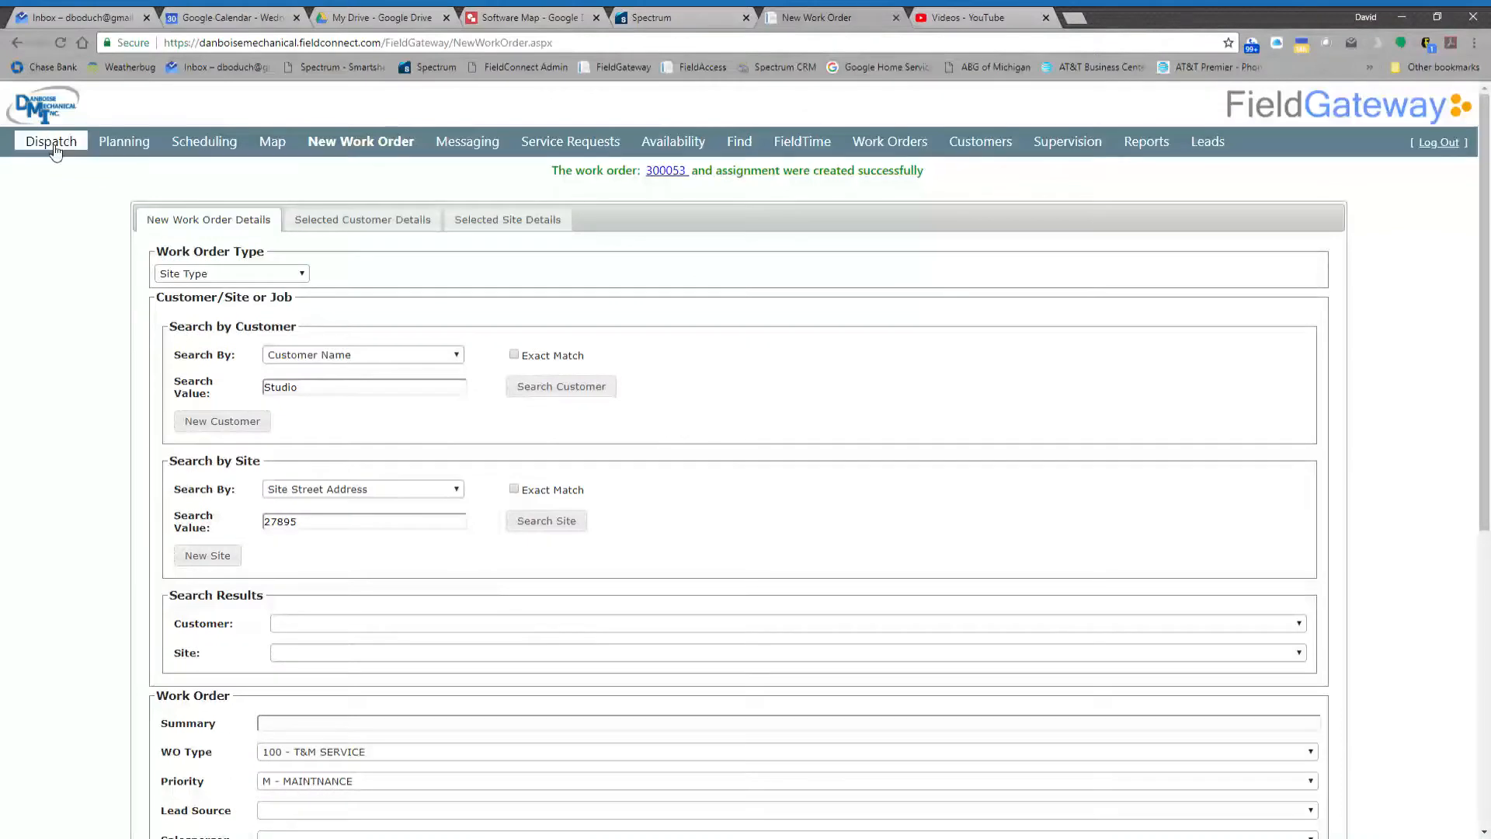
pyautogui.click(52, 144)
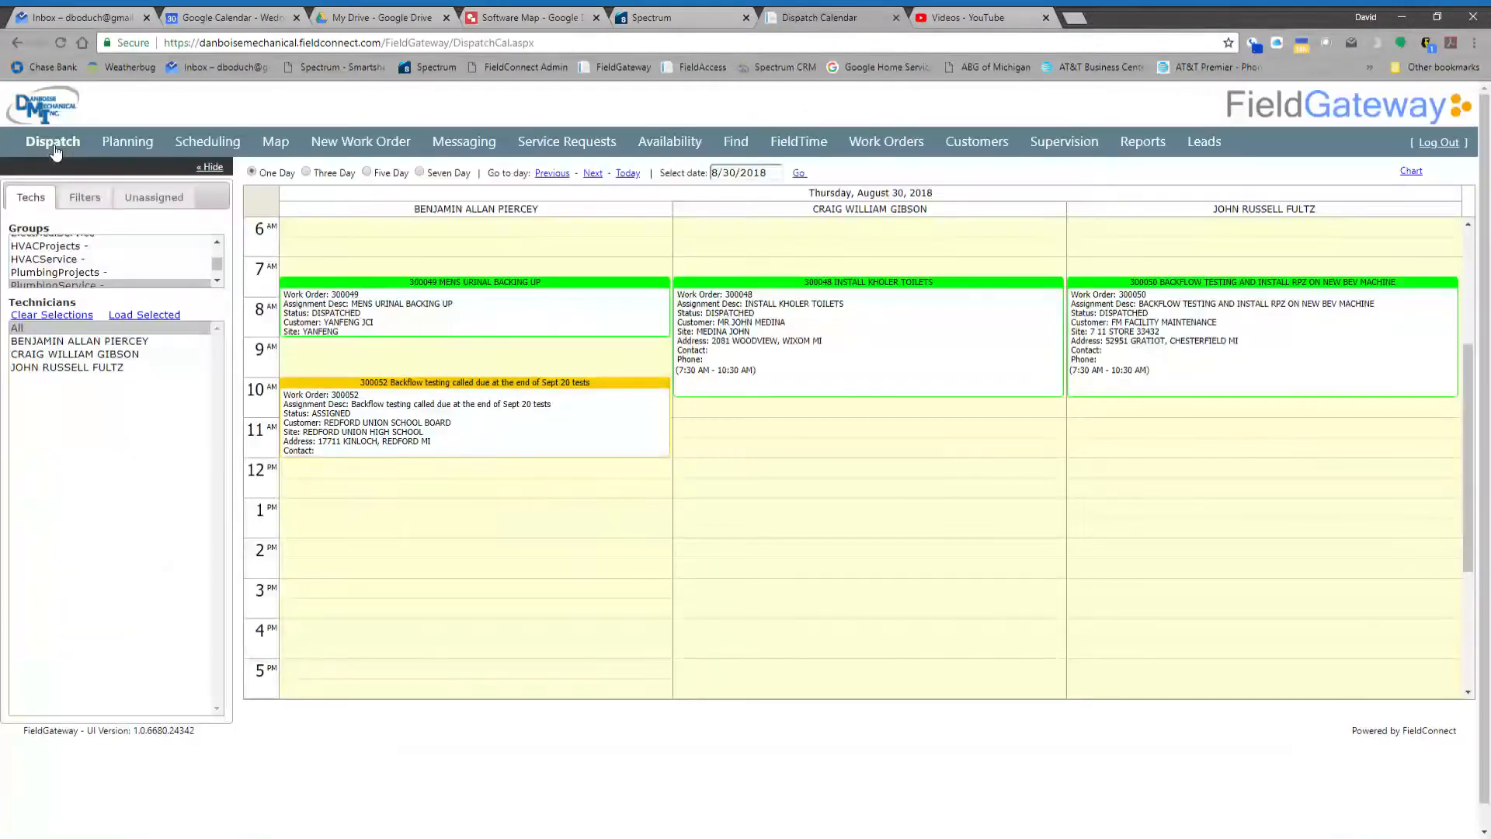
pyautogui.click(155, 196)
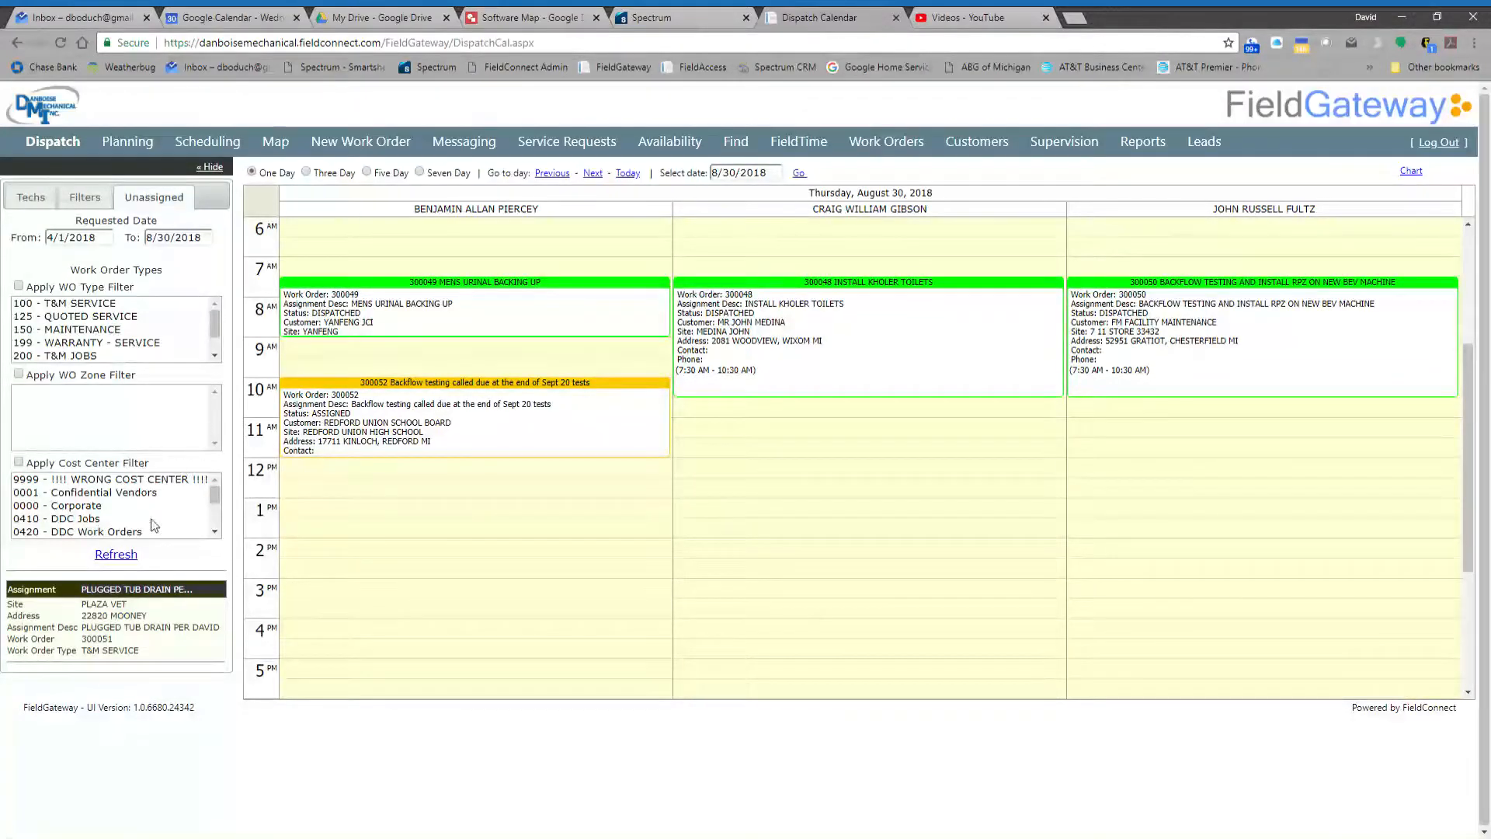
pyautogui.click(117, 555)
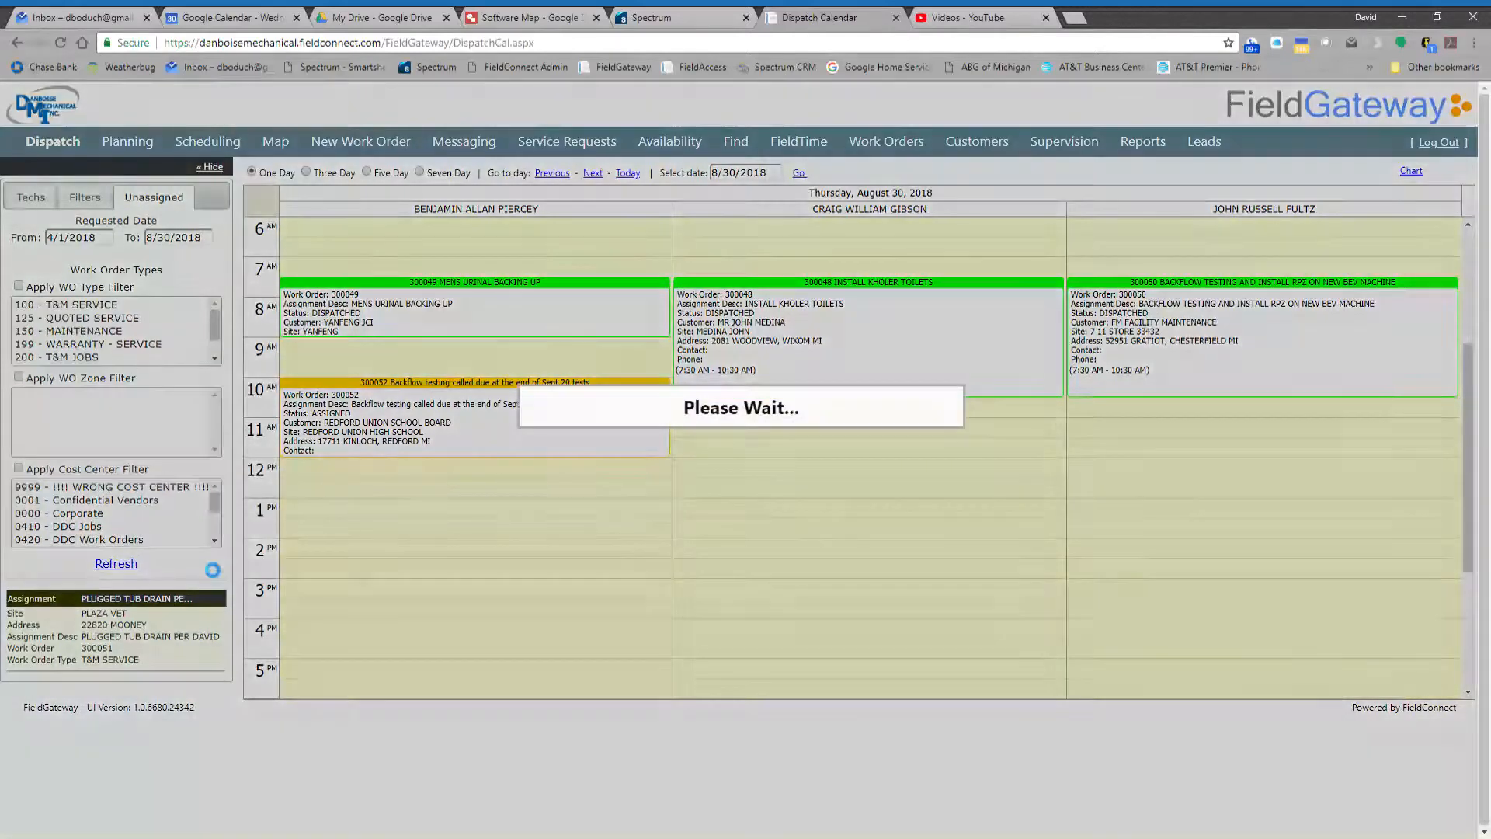
# - Extend the unassigned list's requested date range to 09/07/2018 and refresh the list
pyautogui.click(177, 243)
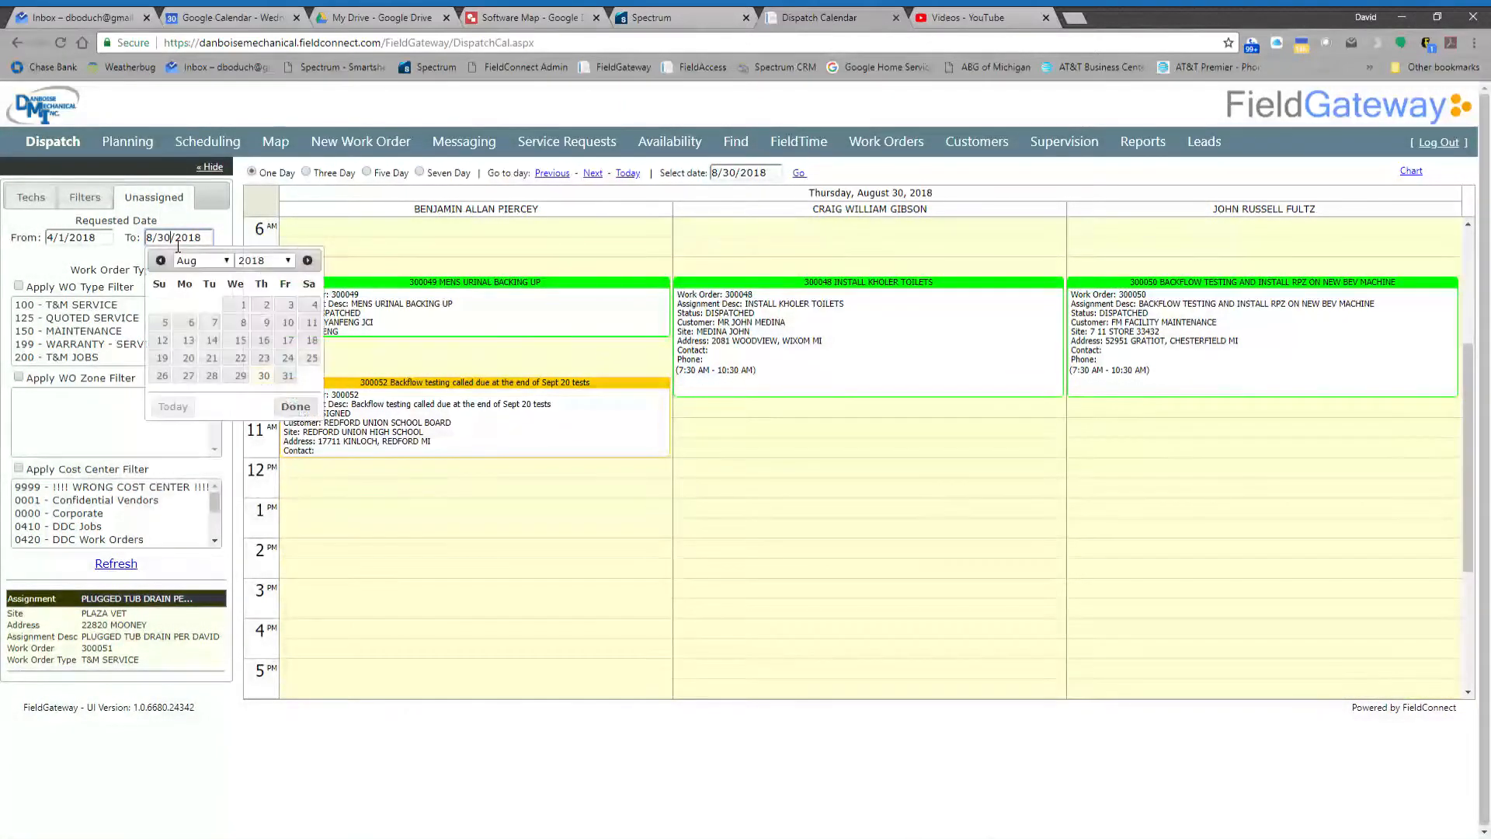
pyautogui.click(210, 383)
pyautogui.click(288, 321)
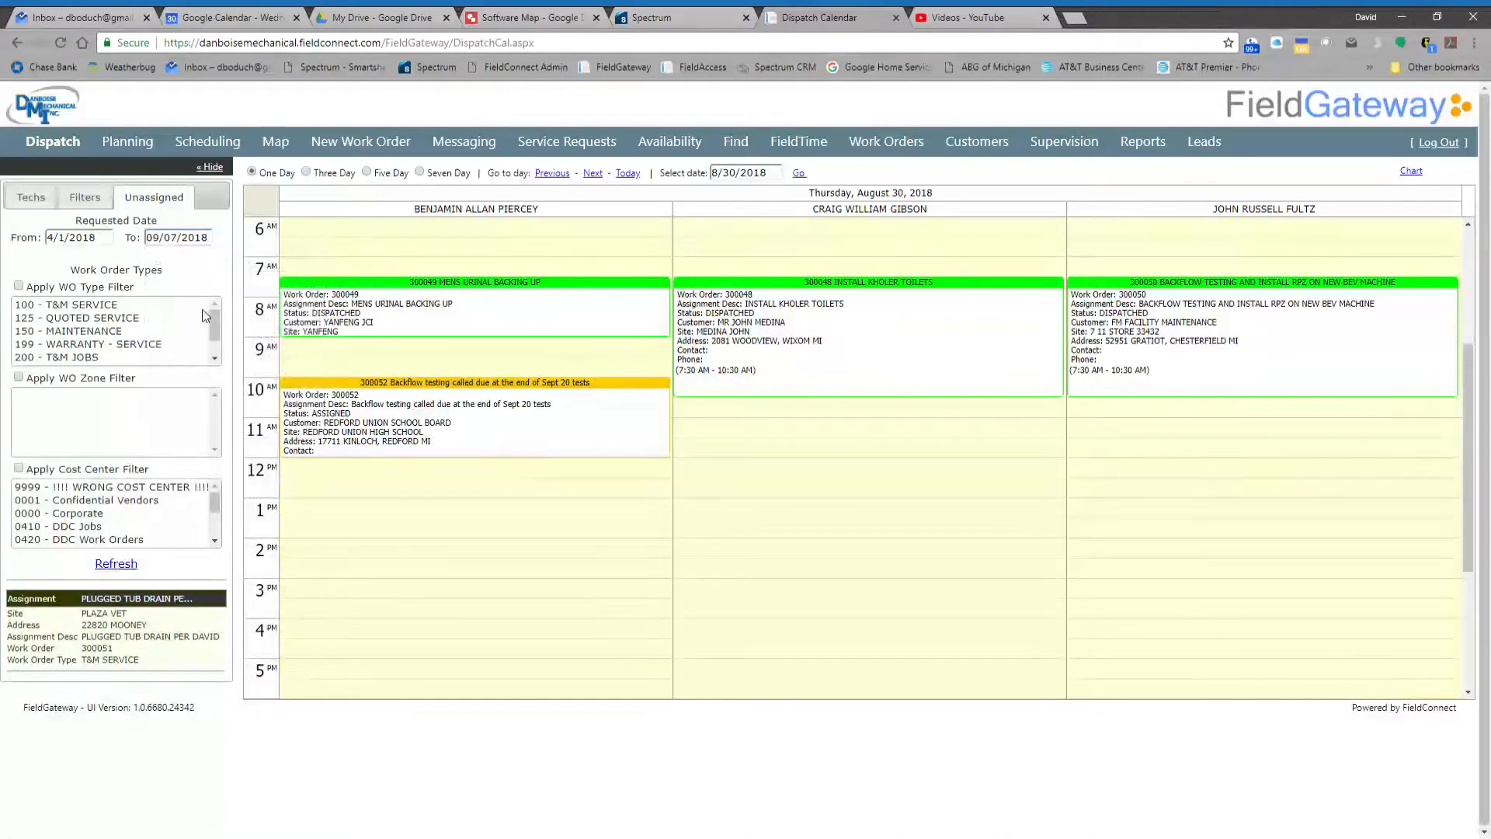
pyautogui.click(118, 565)
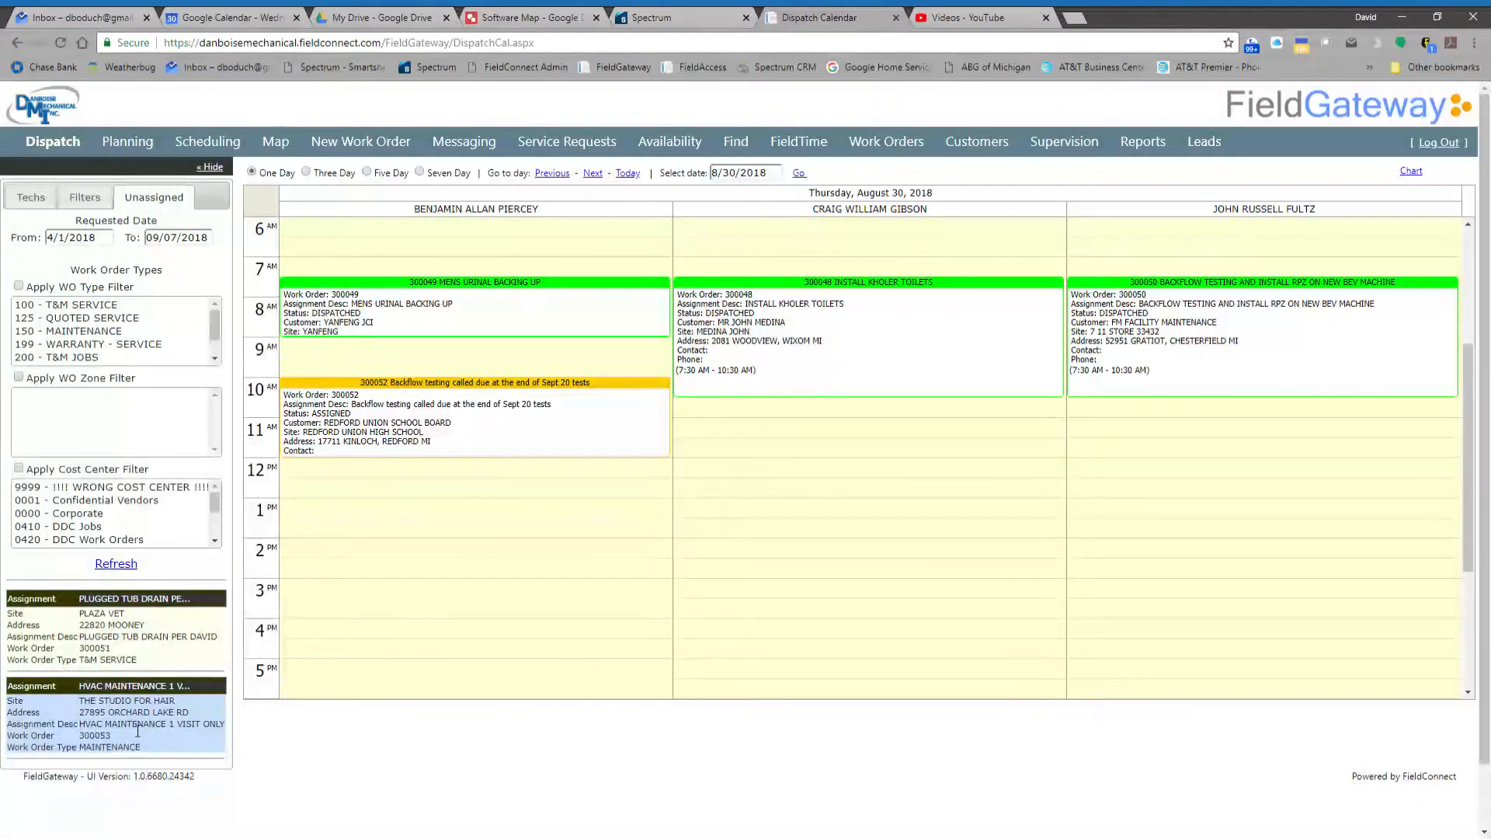
# - Set the end of the unassigned list's requested date range back to 08/30/2018 and refresh the list
pyautogui.click(181, 239)
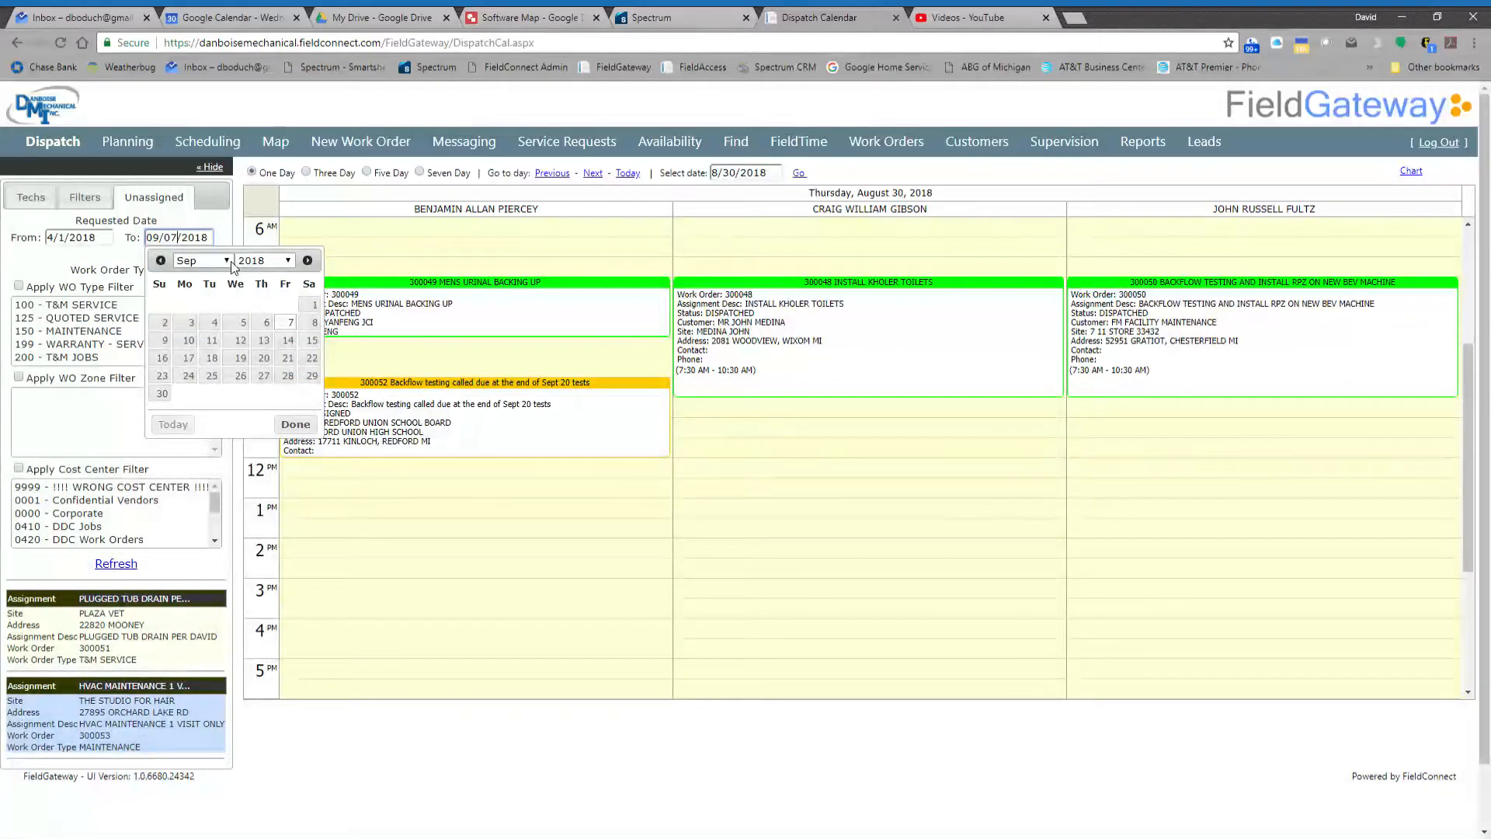
pyautogui.click(217, 372)
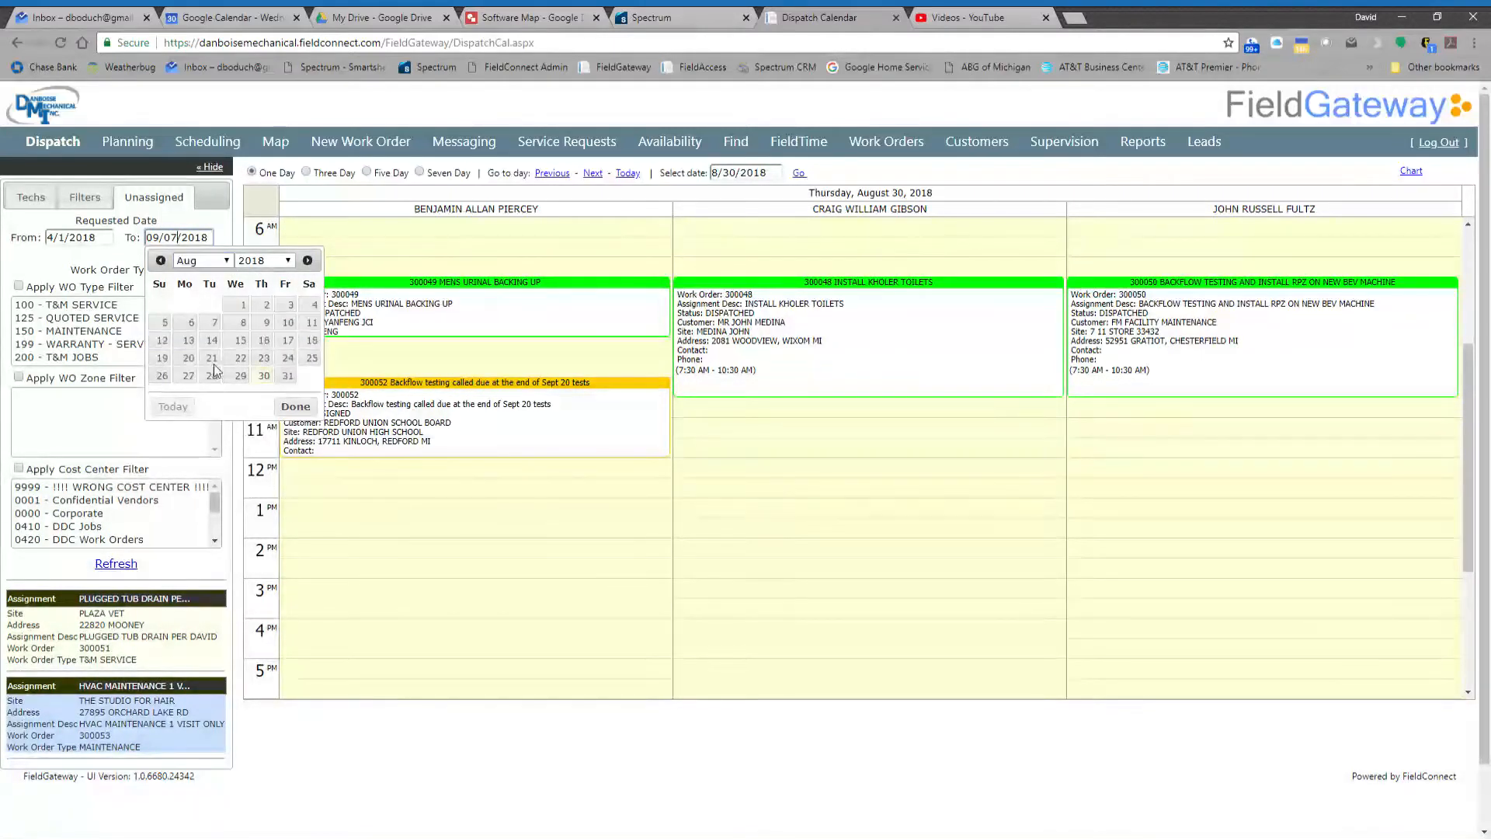
pyautogui.click(264, 379)
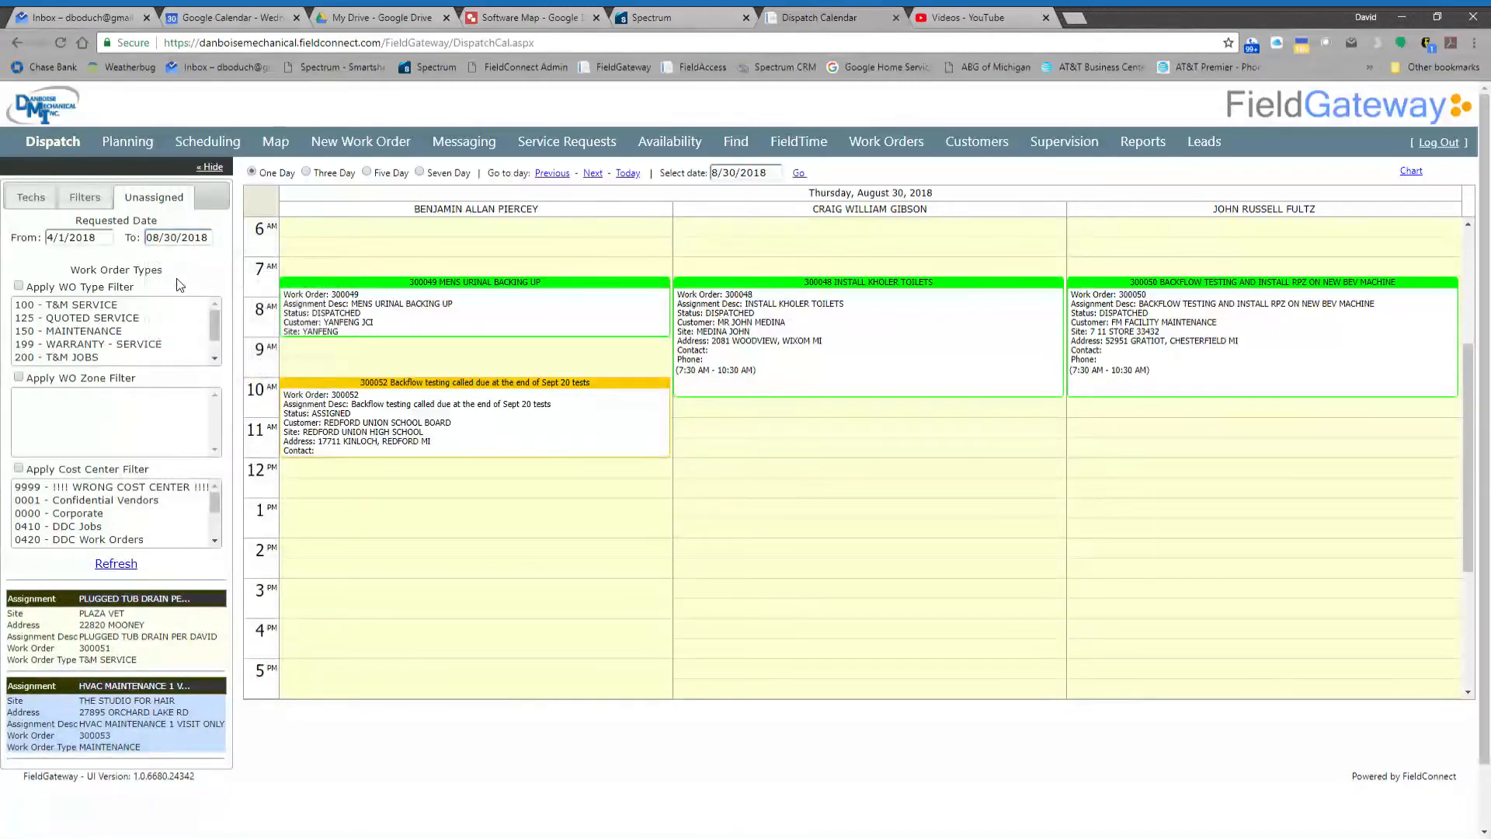
pyautogui.click(117, 563)
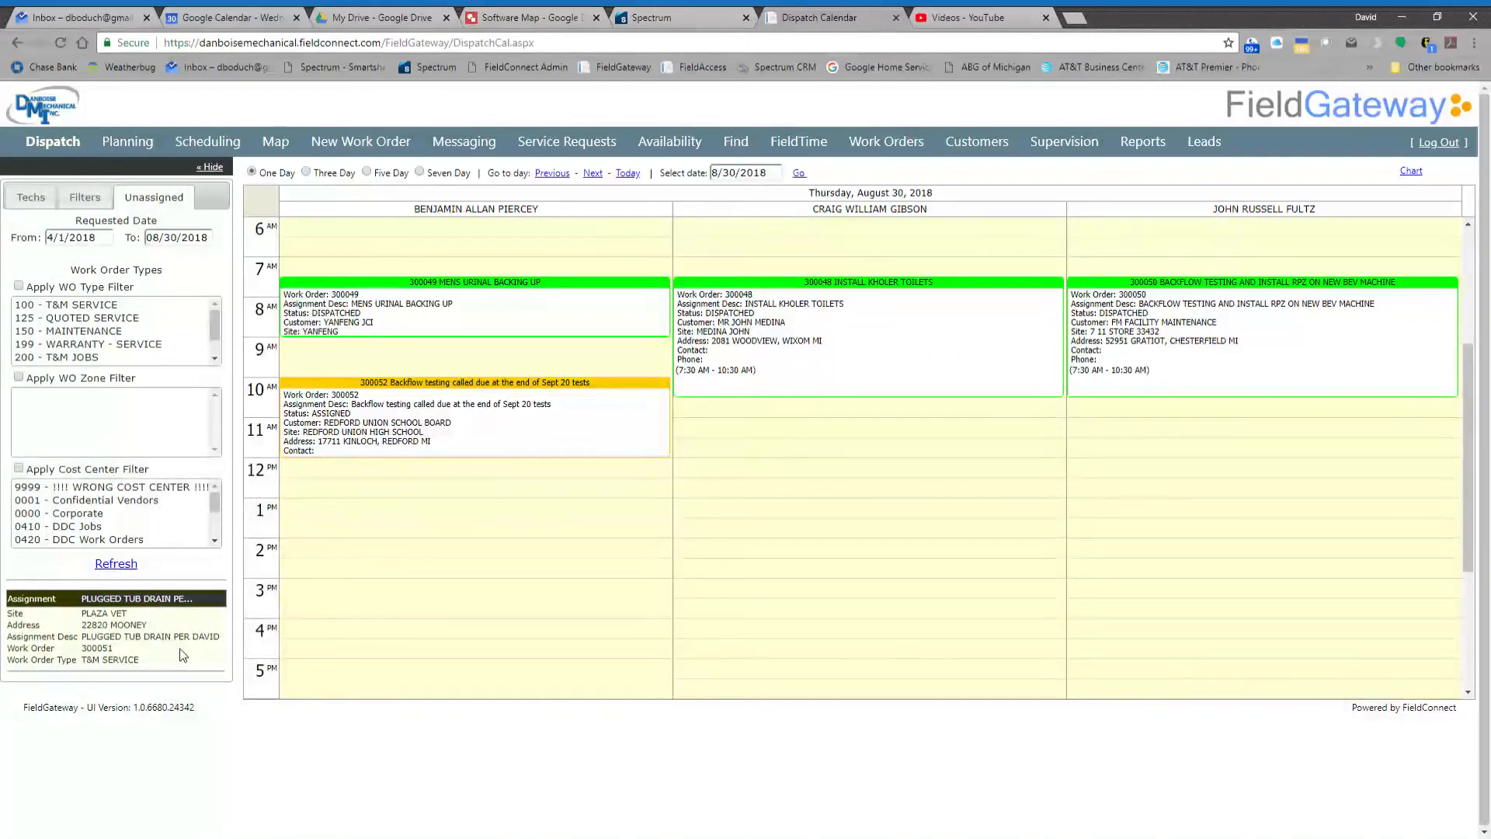
# - Open a blank form for another new work order
pyautogui.click(367, 141)
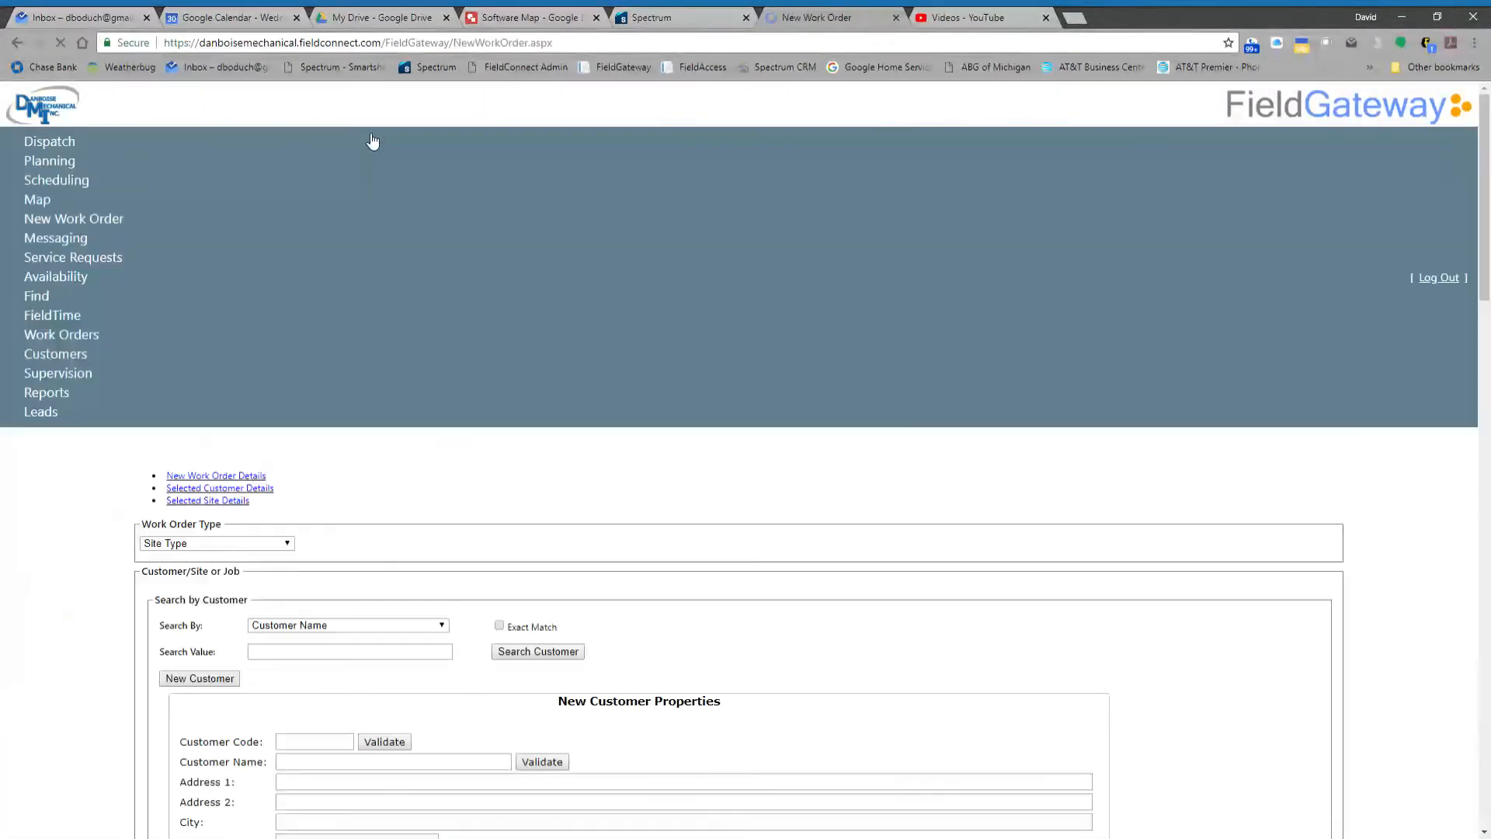